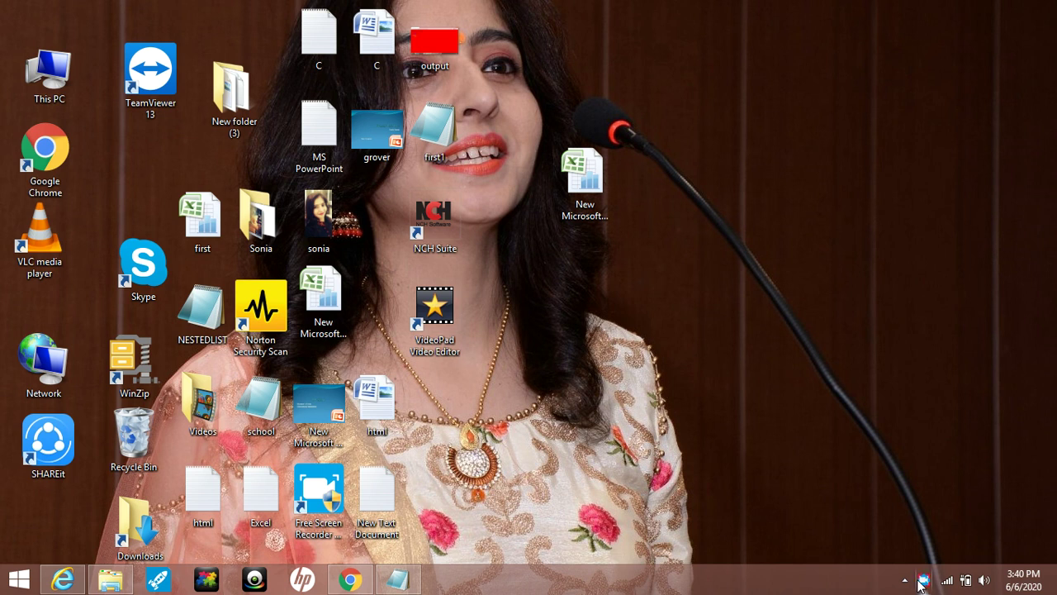
# Open the Excel notes text file from the desktop in Notepad.
pyautogui.doubleClick(261, 496)
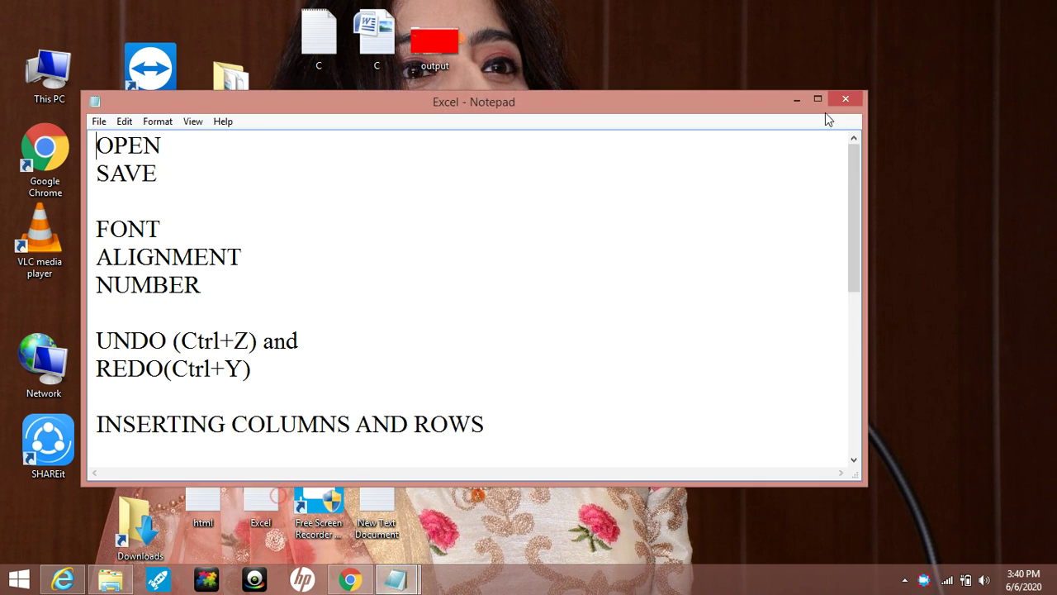
# Maximize the notes, highlight the Alignment, Sum, Subtraction and sheet tab colour topics, then minimize Notepad.
pyautogui.click(816, 99)
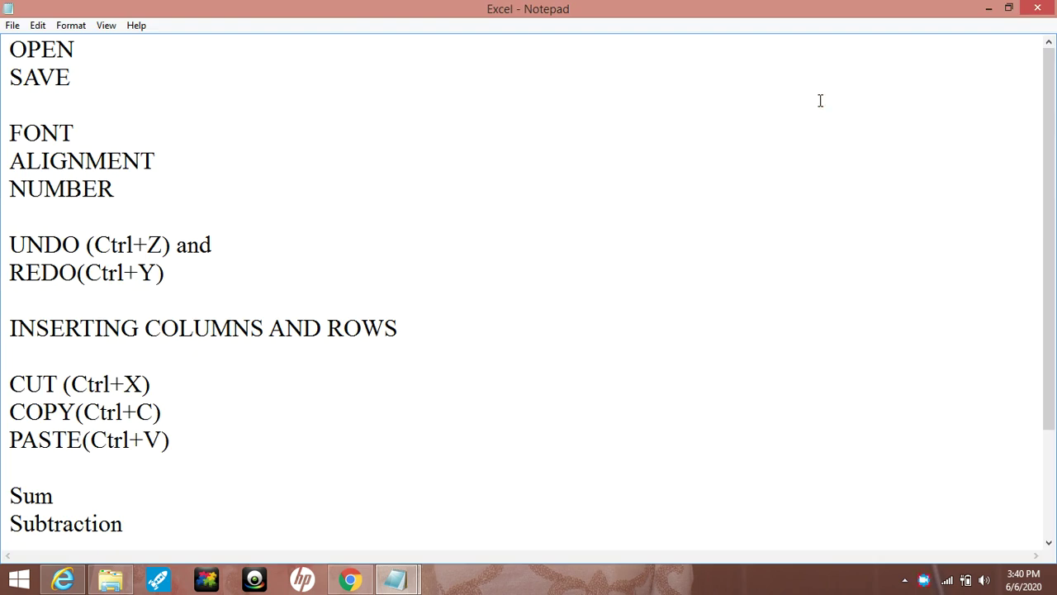
pyautogui.moveTo(186, 158); pyautogui.dragTo(3, 163)
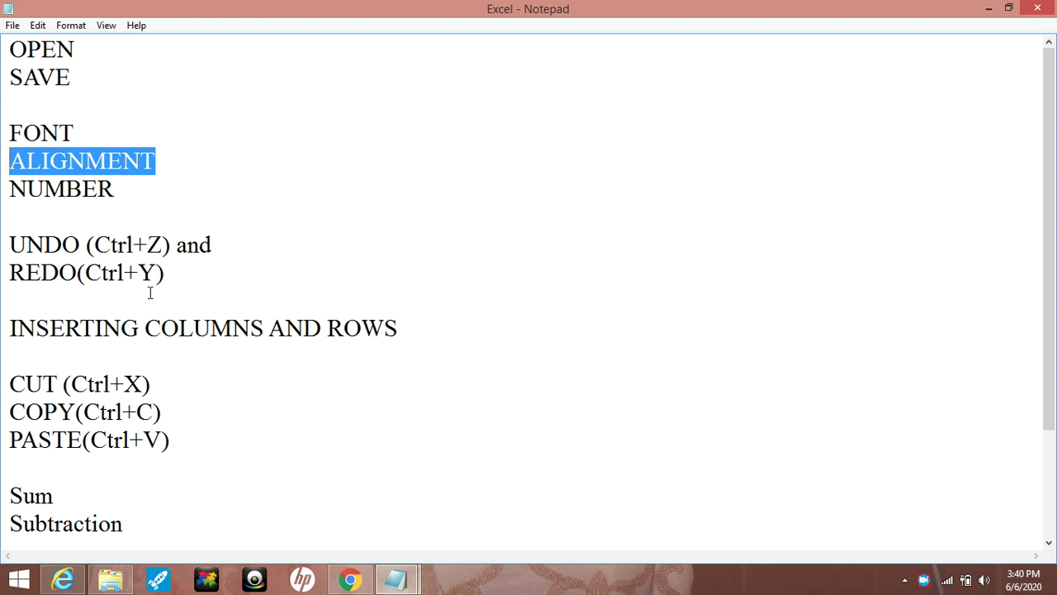
pyautogui.scroll(-1, 154, 303)
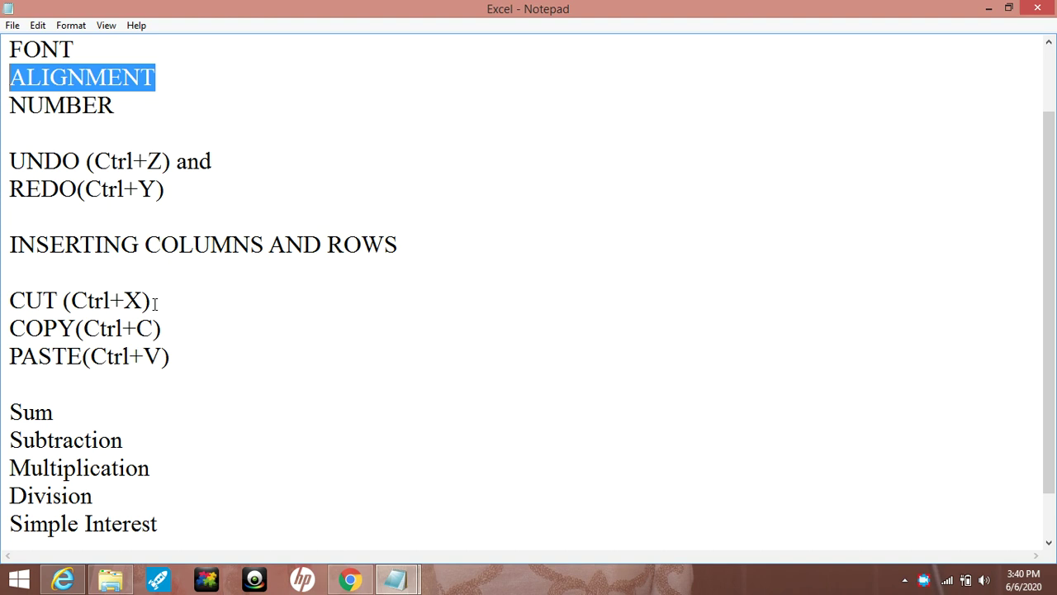
pyautogui.scroll(-1, 154, 303)
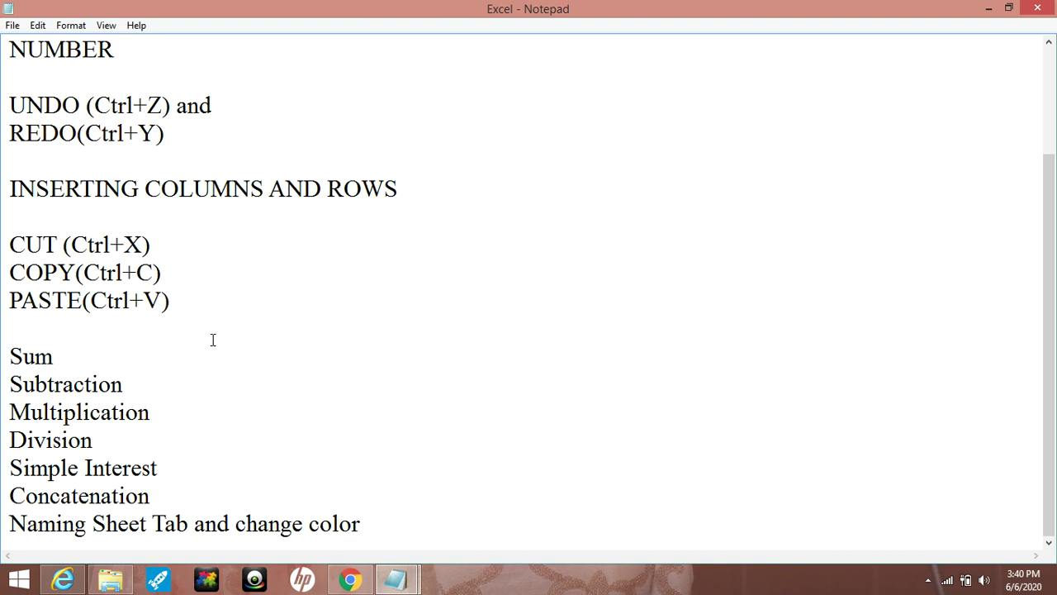
pyautogui.moveTo(73, 358)
pyautogui.mouseDown()
pyautogui.moveTo(30, 357)
pyautogui.moveTo(135, 394)
pyautogui.mouseUp()
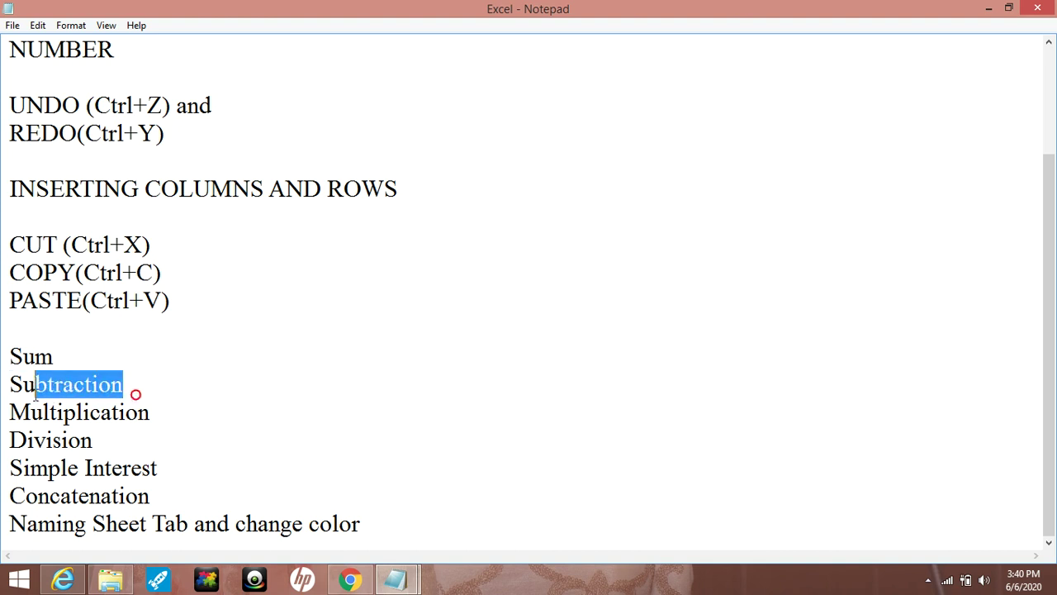
pyautogui.click(151, 427)
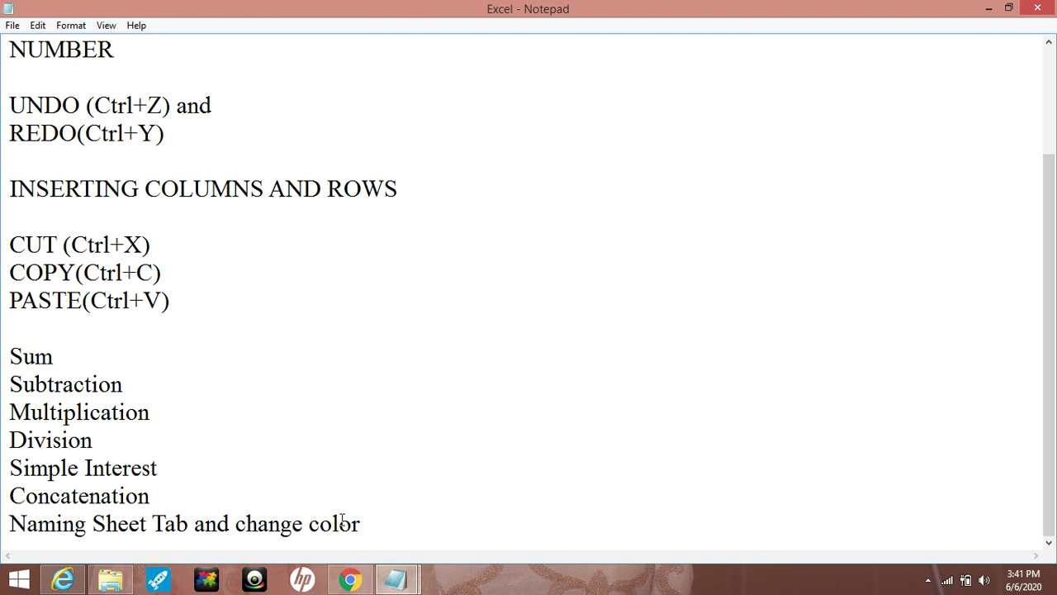
pyautogui.moveTo(352, 524); pyautogui.dragTo(221, 524)
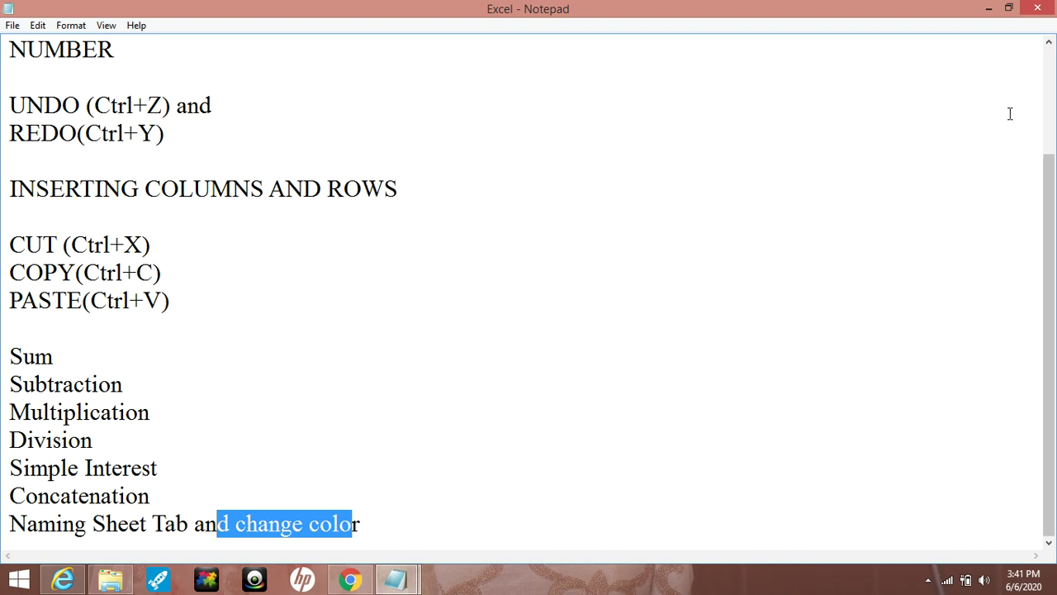
pyautogui.click(989, 10)
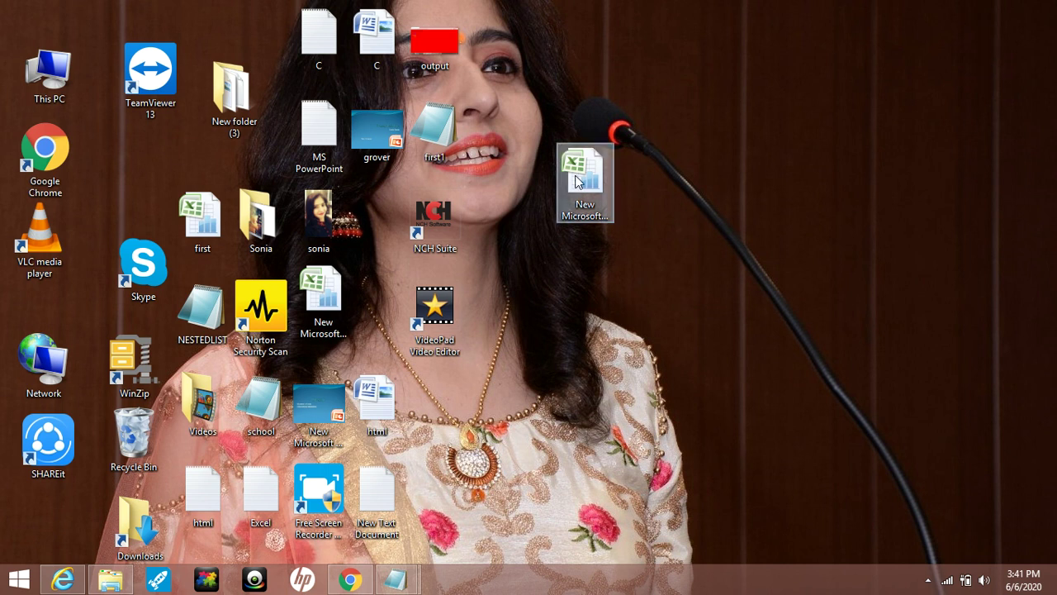
# Close the mistakenly opened blank workbook, open New Microsoft Office Excel Worksheet, and inspect E3's Total formula.
pyautogui.doubleClick(588, 196)
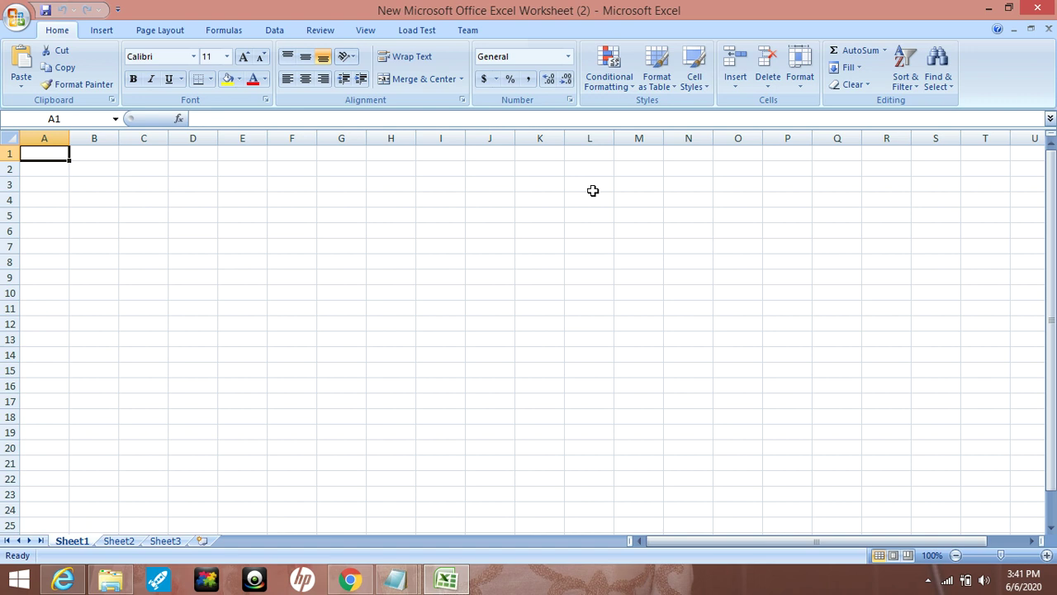
pyautogui.click(1042, 10)
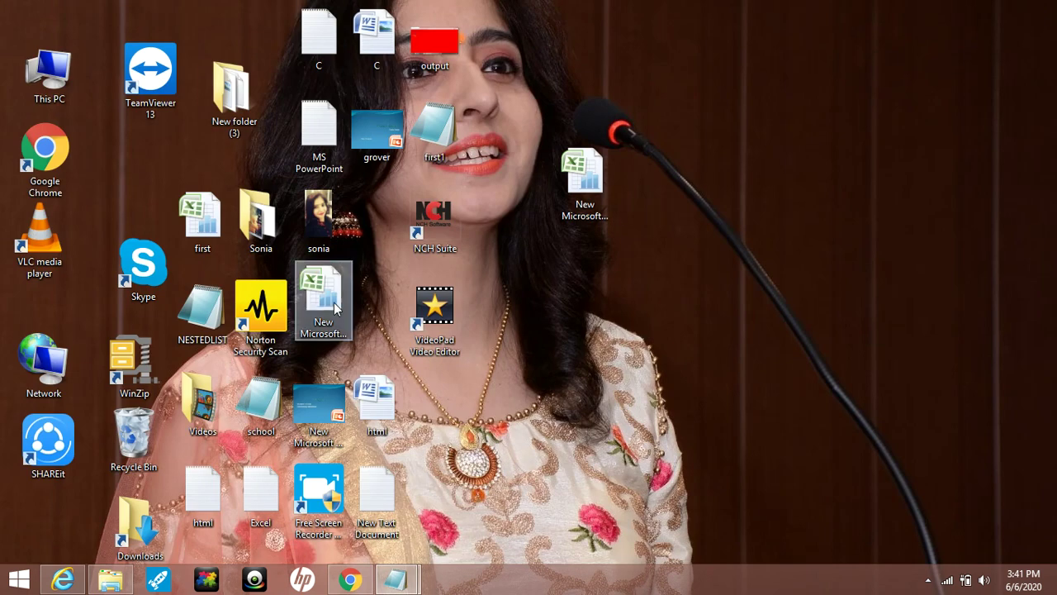
pyautogui.click(322, 299)
pyautogui.doubleClick(322, 297)
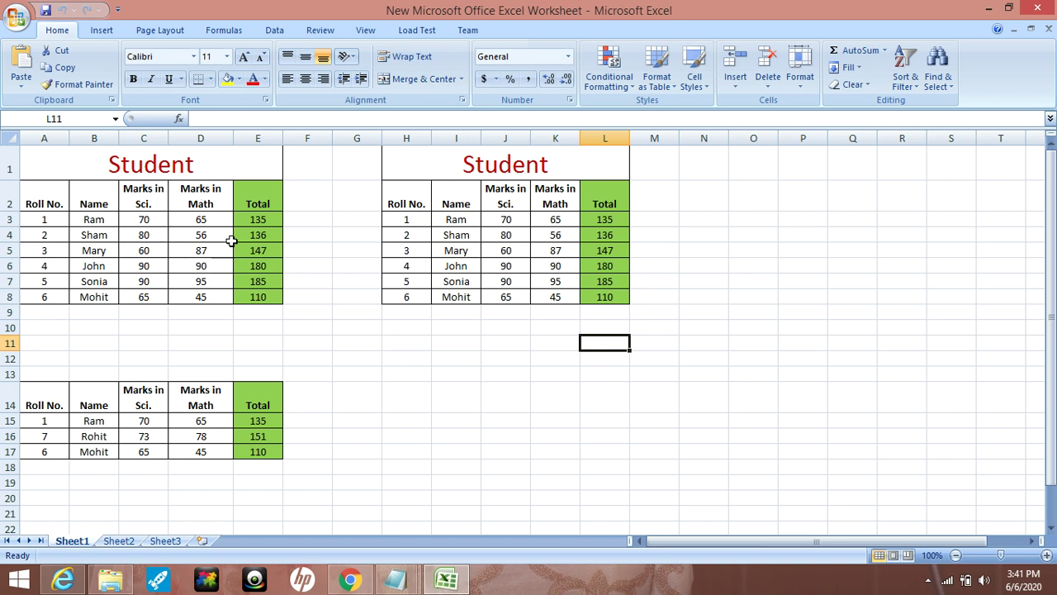
pyautogui.click(265, 218)
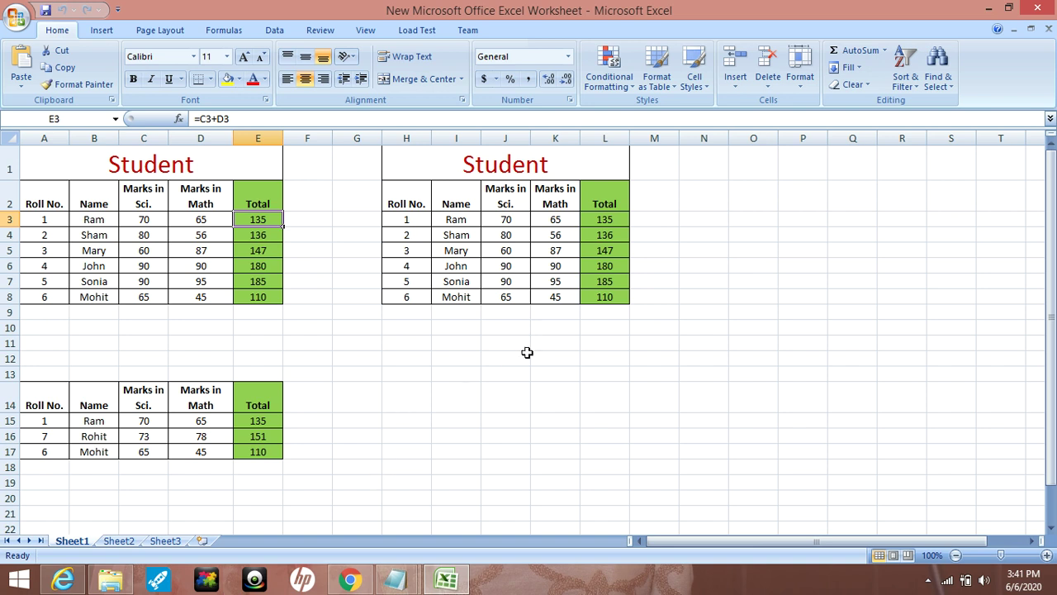
# Enter the headers A Value, B Value and Sum in H14:J14.
pyautogui.click(422, 398)
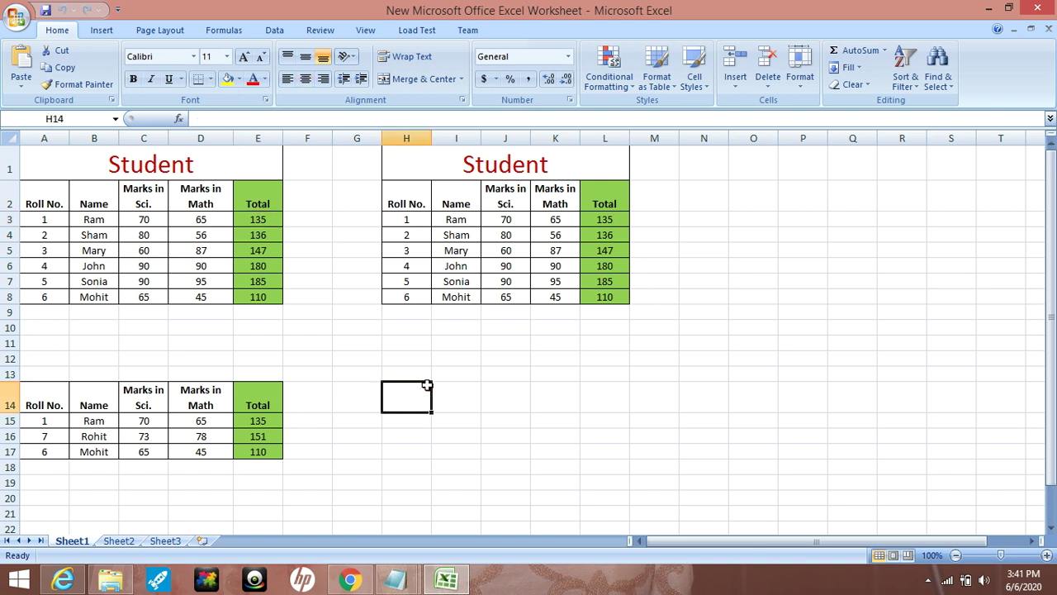
pyautogui.write('A Value')
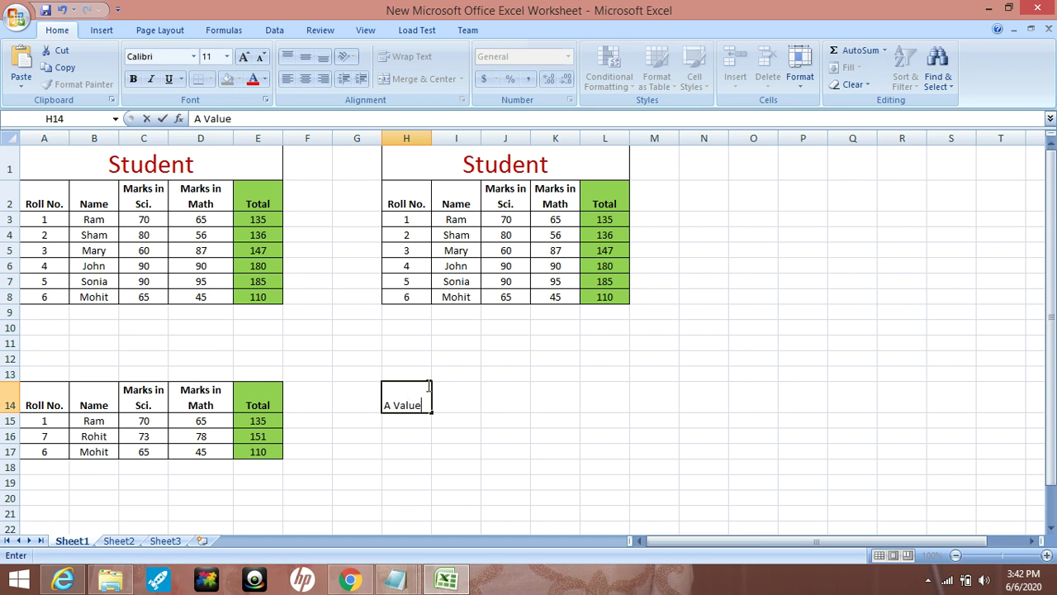
pyautogui.press('Tab')
pyautogui.write('B')
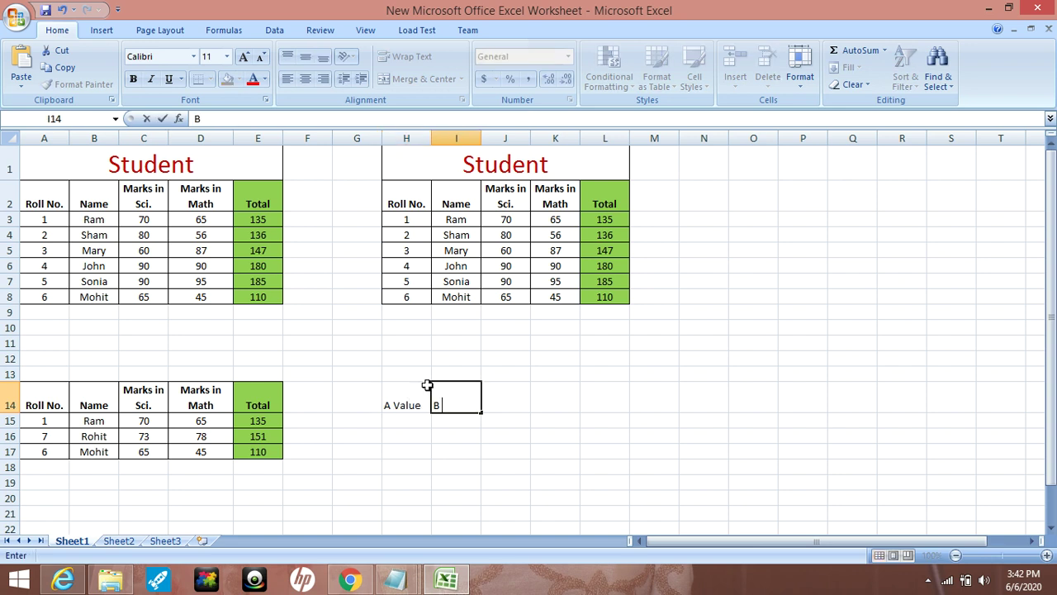
pyautogui.write(' Value')
pyautogui.click(499, 405)
pyautogui.write('Sum')
pyautogui.press('Tab')
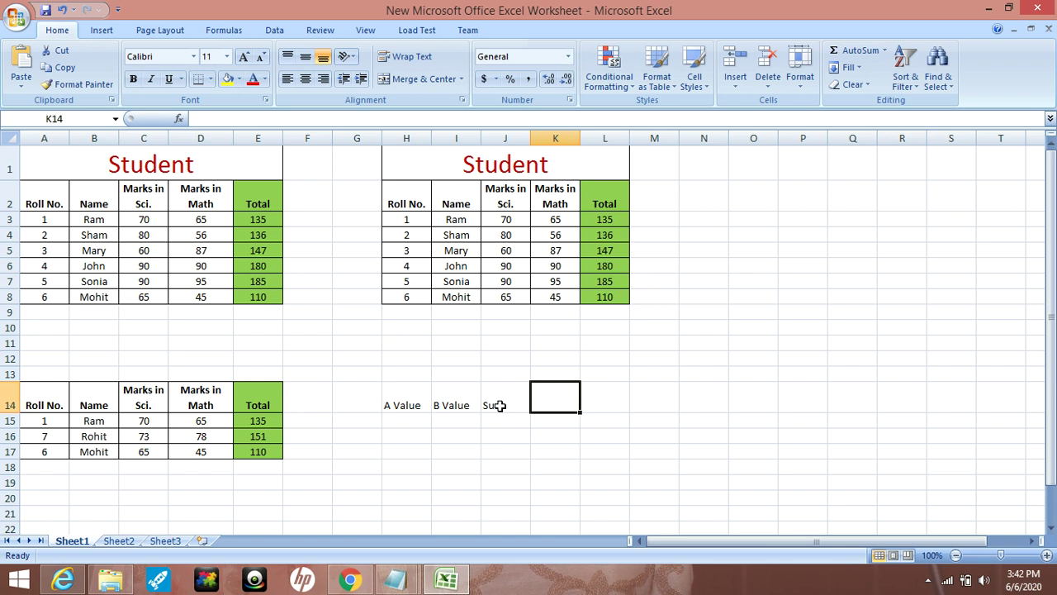
# Enter the headers Subtraction, Multiply and Division in K14:M14.
pyautogui.write('Subtr')
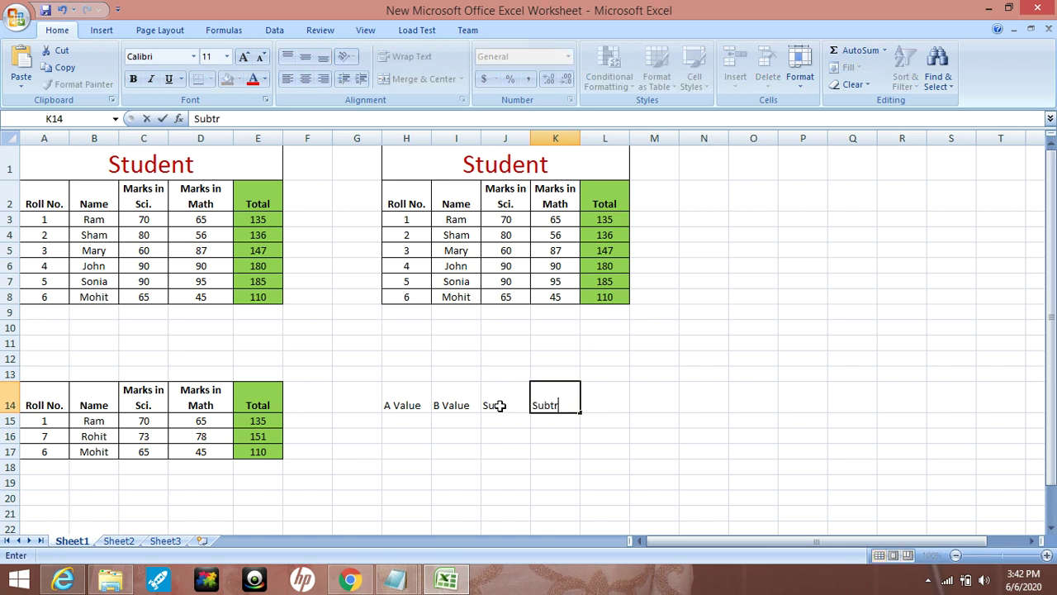
pyautogui.write('actio')
pyautogui.write('n')
pyautogui.click(652, 402)
pyautogui.click(618, 402)
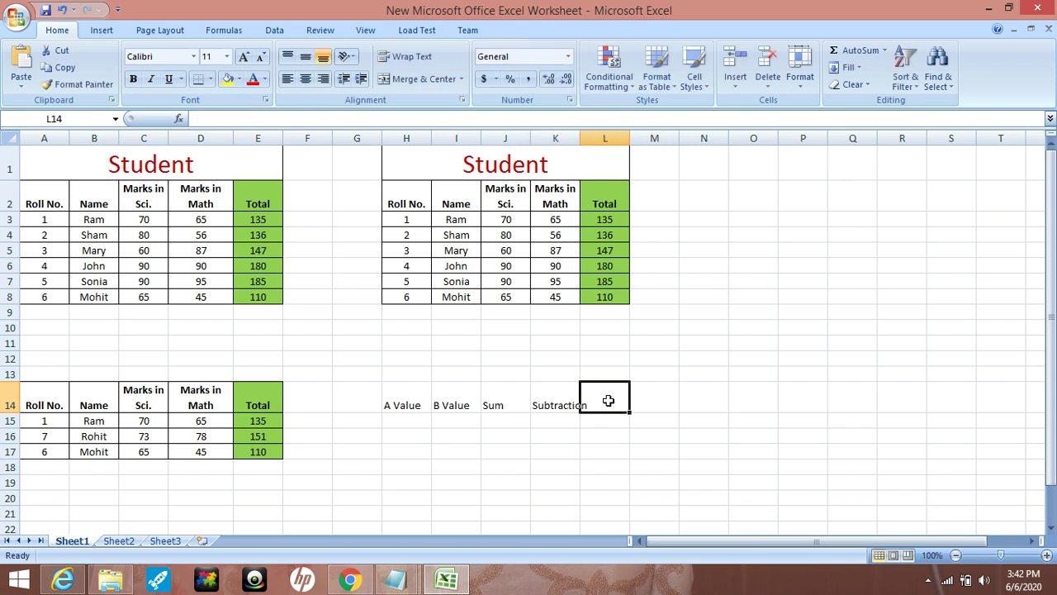
pyautogui.write('Multi')
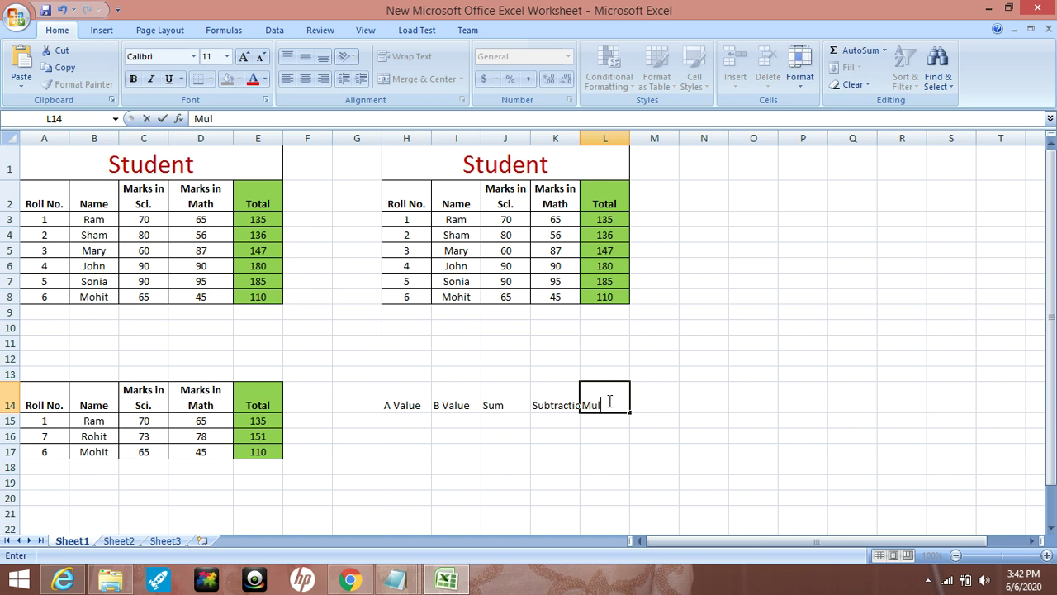
pyautogui.write('ply')
pyautogui.press('Tab')
pyautogui.write('D')
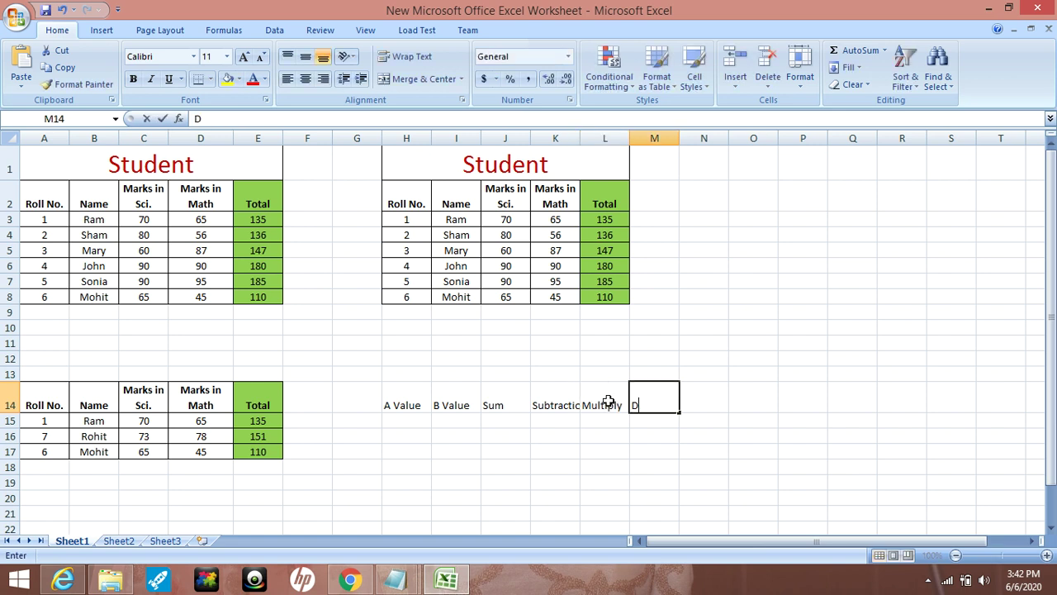
pyautogui.write('ivision')
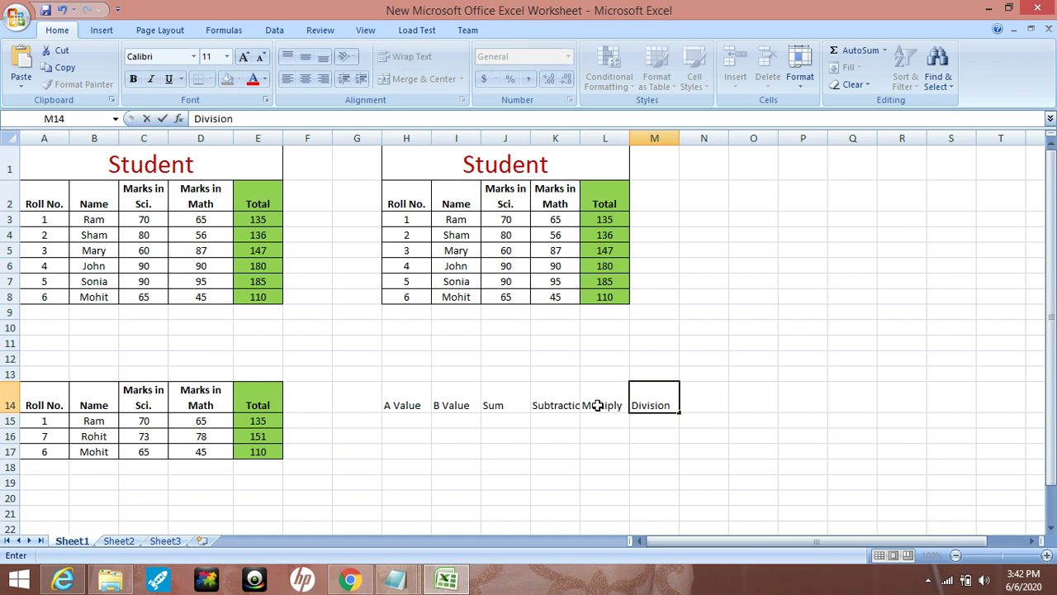
pyautogui.click(702, 463)
# Add borders around every cell of H14:M16.
pyautogui.moveTo(401, 402)
pyautogui.mouseDown()
pyautogui.moveTo(411, 438)
pyautogui.moveTo(650, 441)
pyautogui.mouseUp()
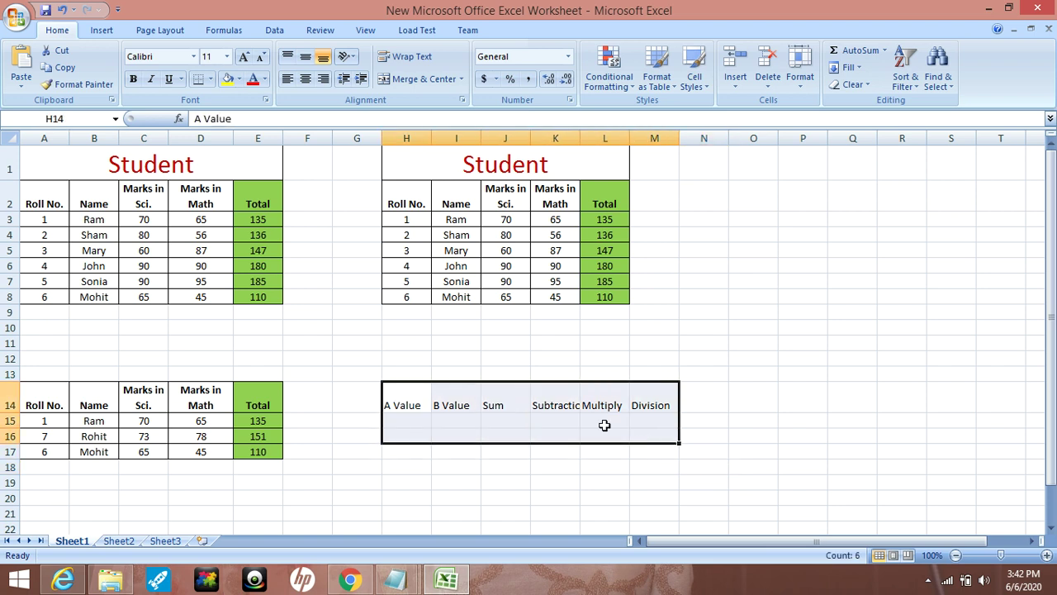
pyautogui.click(212, 79)
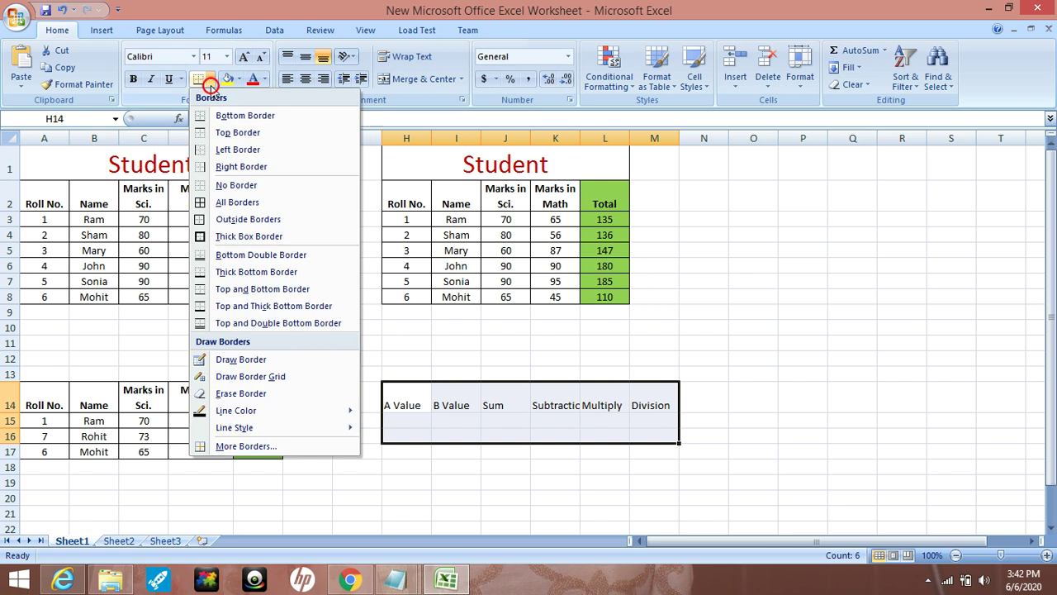
pyautogui.click(237, 207)
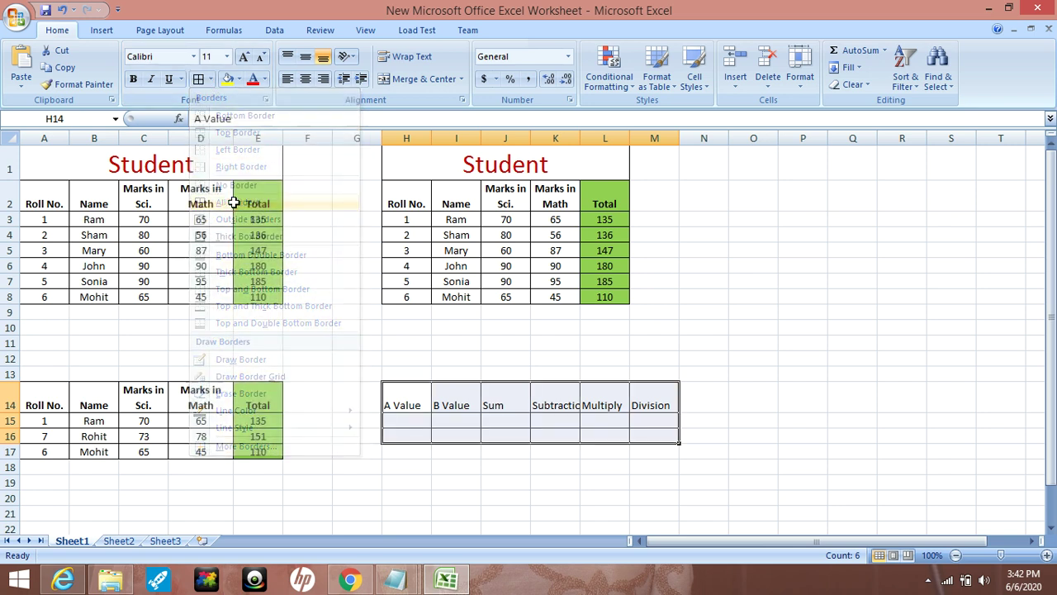
pyautogui.click(421, 447)
# Set the H14:M14 headers to 16-point font and widen the columns to fit.
pyautogui.moveTo(413, 402); pyautogui.dragTo(667, 400)
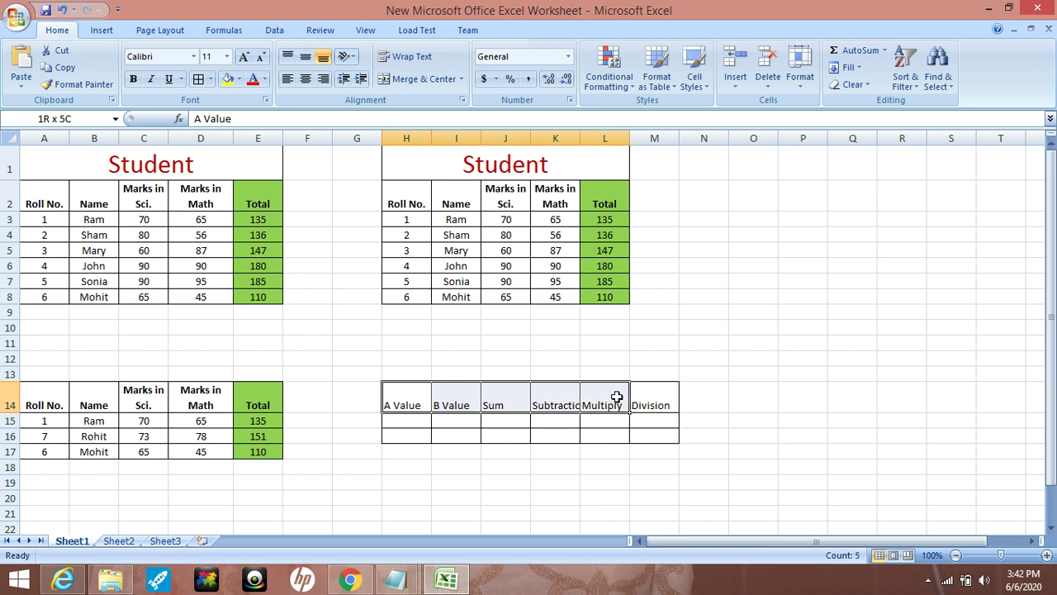
pyautogui.click(228, 57)
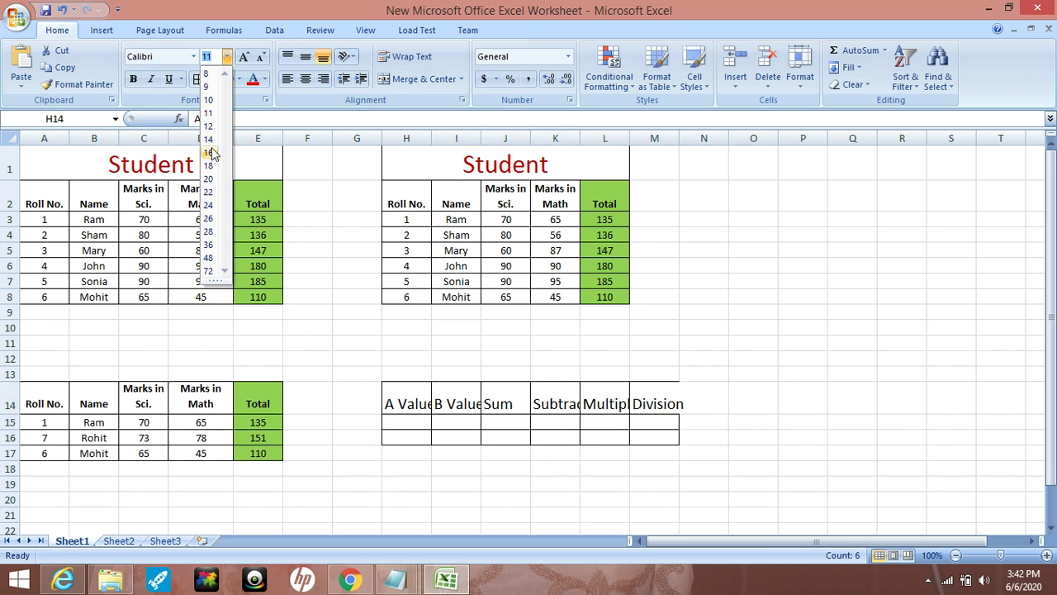
pyautogui.click(211, 152)
pyautogui.moveTo(432, 138); pyautogui.dragTo(811, 138)
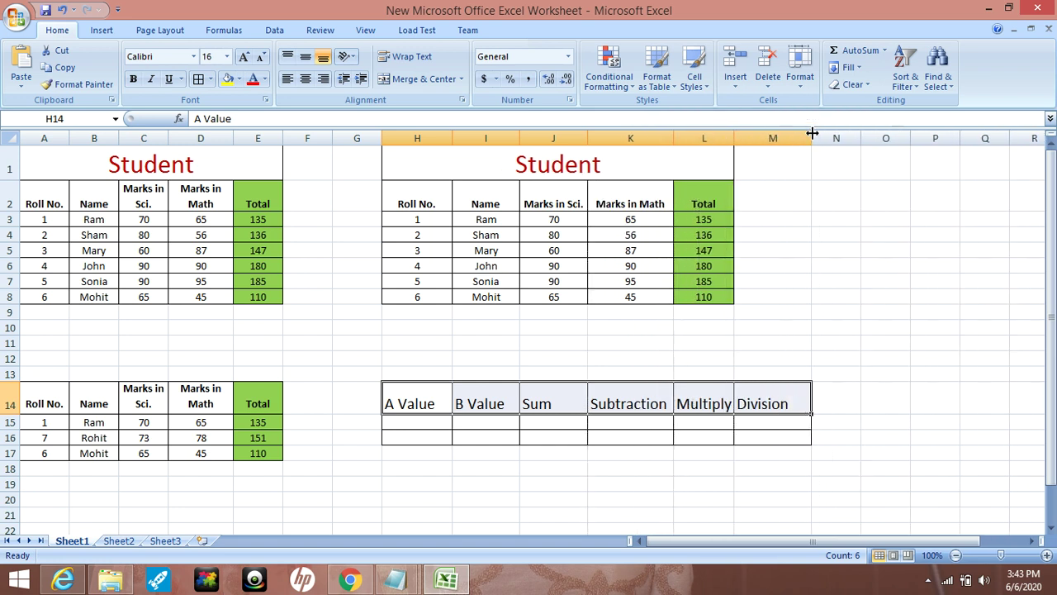
# Make the H14:M14 headers bold with a red fill.
pyautogui.click(851, 452)
pyautogui.moveTo(419, 397); pyautogui.dragTo(752, 394)
pyautogui.click(134, 82)
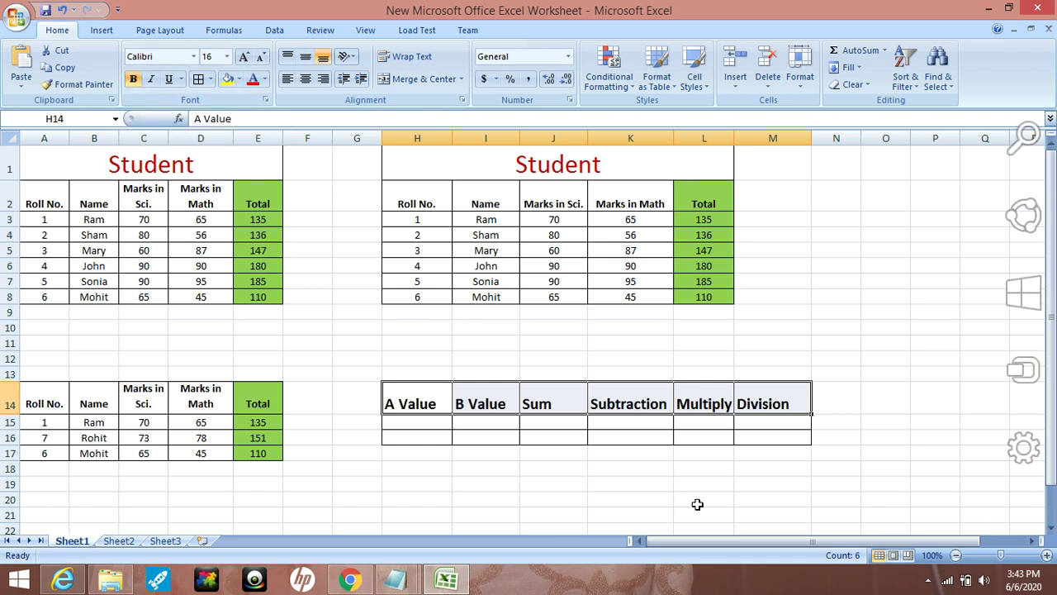
pyautogui.click(237, 83)
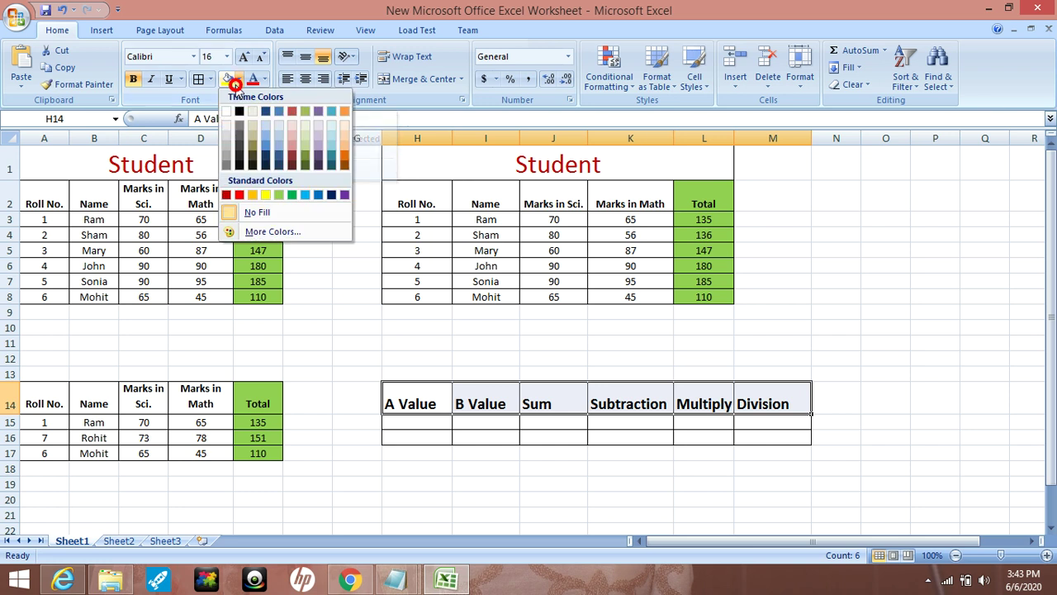
pyautogui.click(239, 195)
pyautogui.click(488, 482)
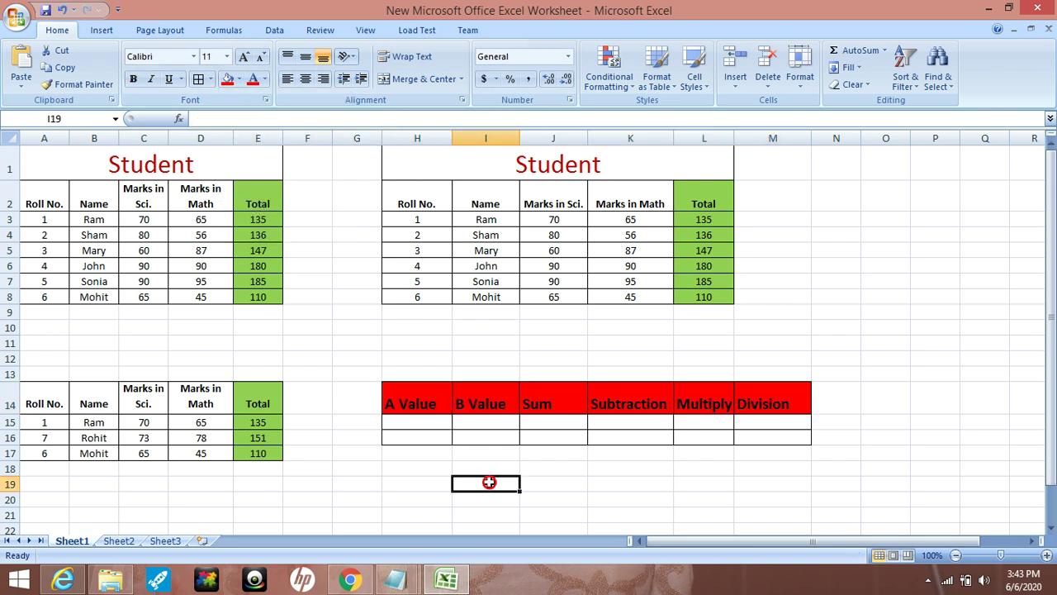
pyautogui.click(427, 422)
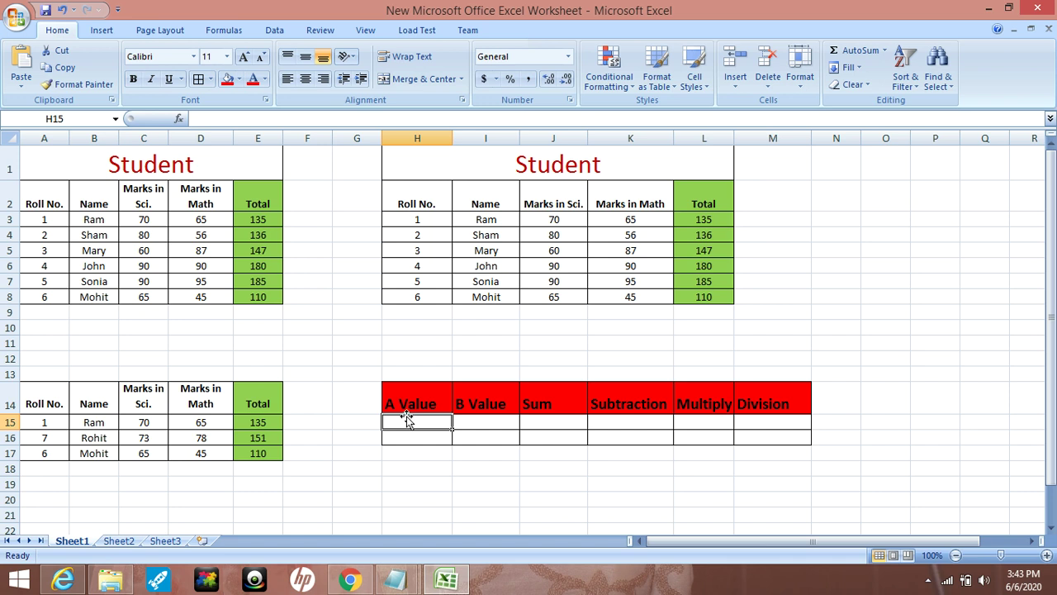
# Enter 134 in H15 as the A Value and 45 in I15 as the B Value.
pyautogui.write('134')
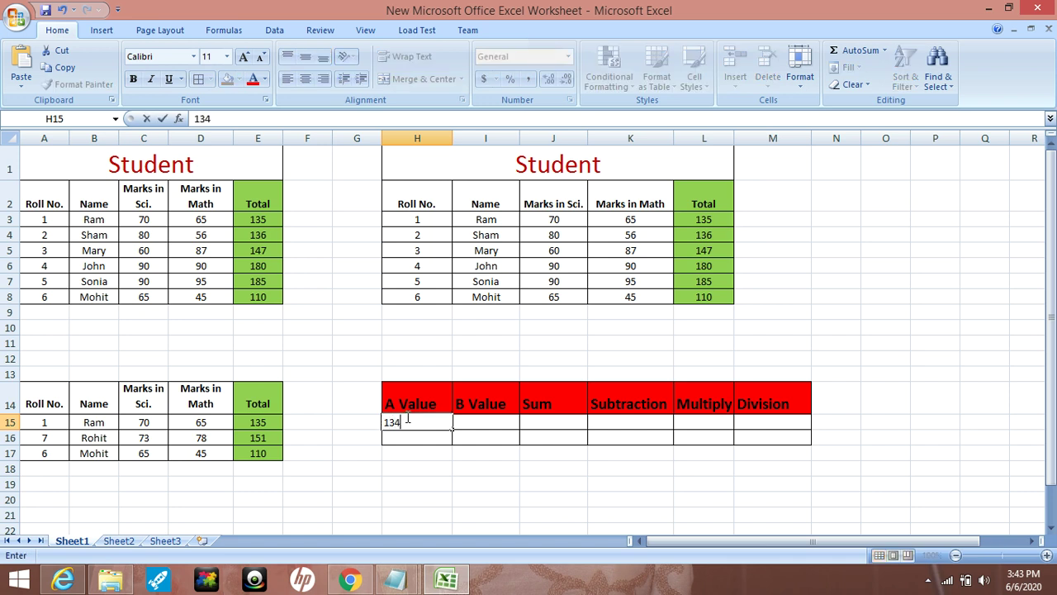
pyautogui.click(478, 425)
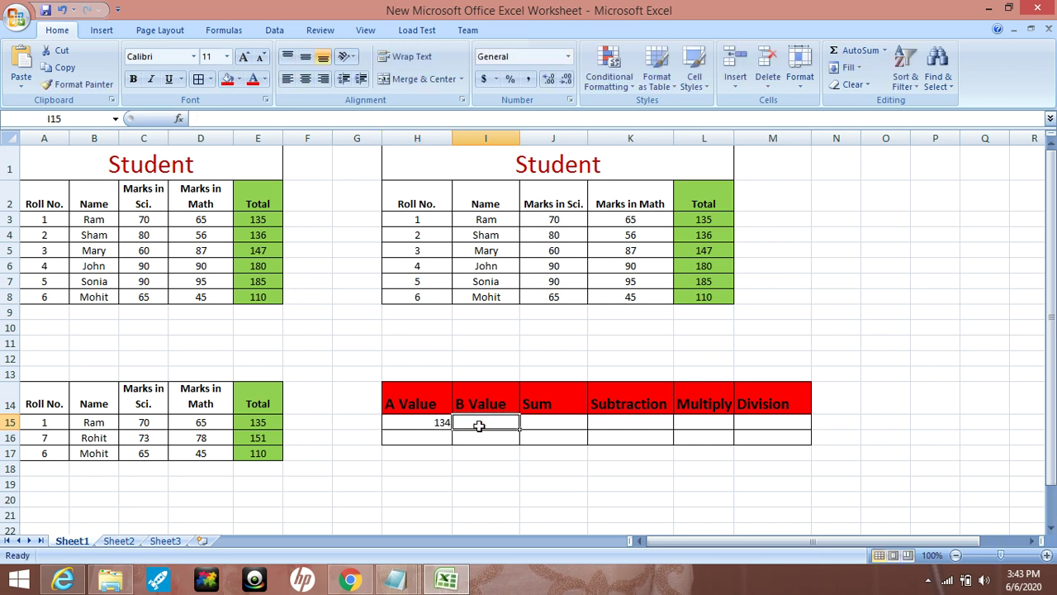
pyautogui.write('45')
pyautogui.click(496, 450)
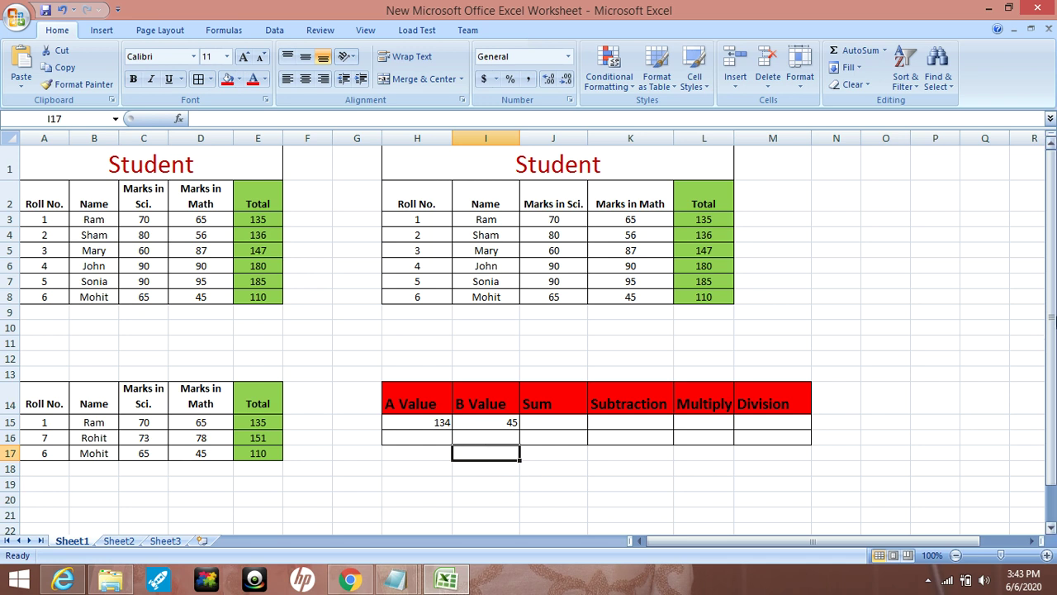
# Select row 11, then recheck the values 134 in H15 and 45 in I15.
pyautogui.click(552, 344)
pyautogui.click(105, 121)
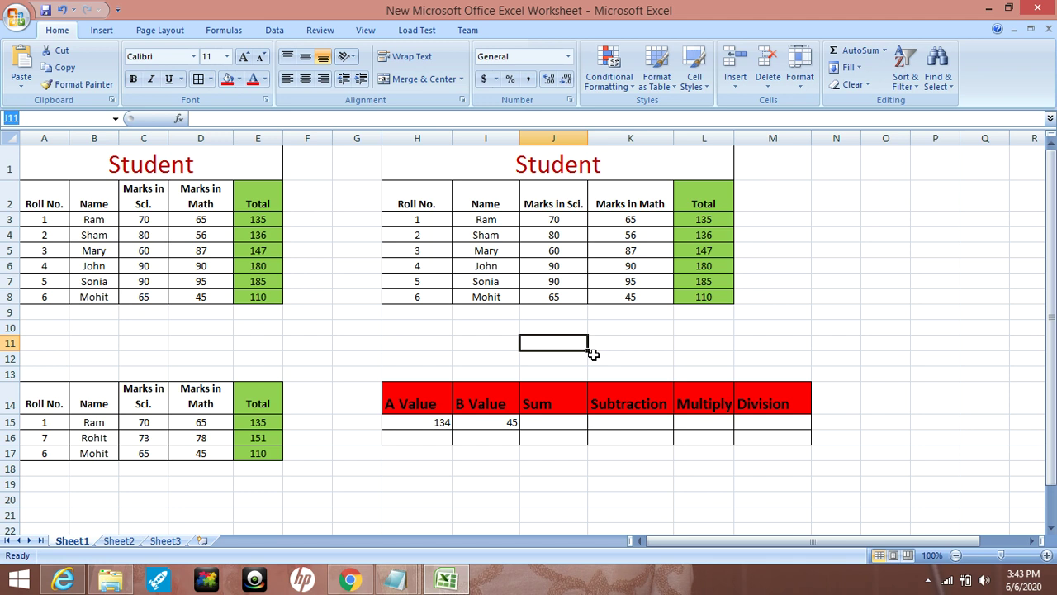
pyautogui.click(8, 342)
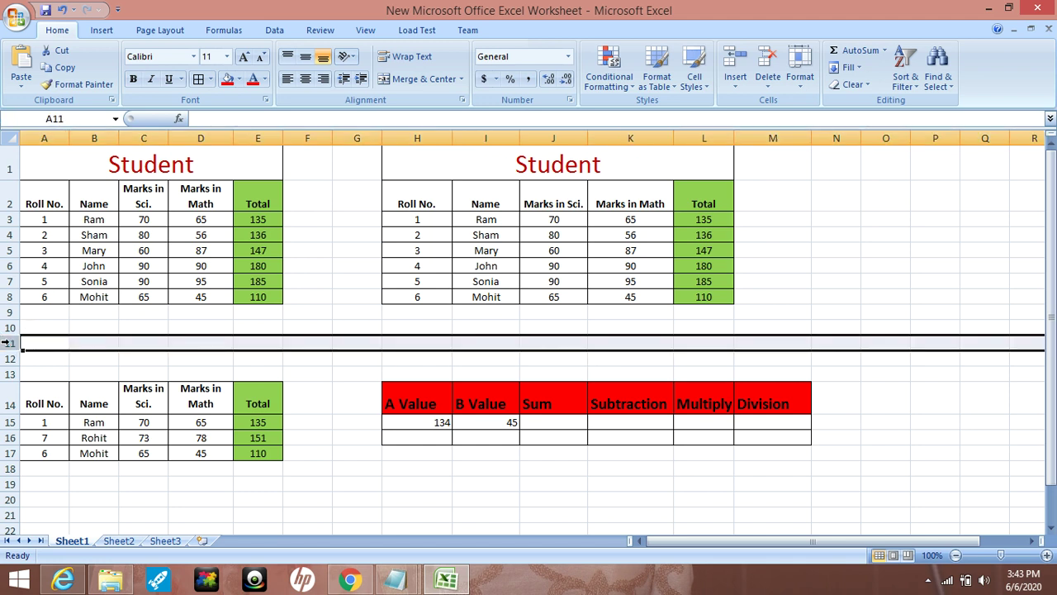
pyautogui.click(441, 422)
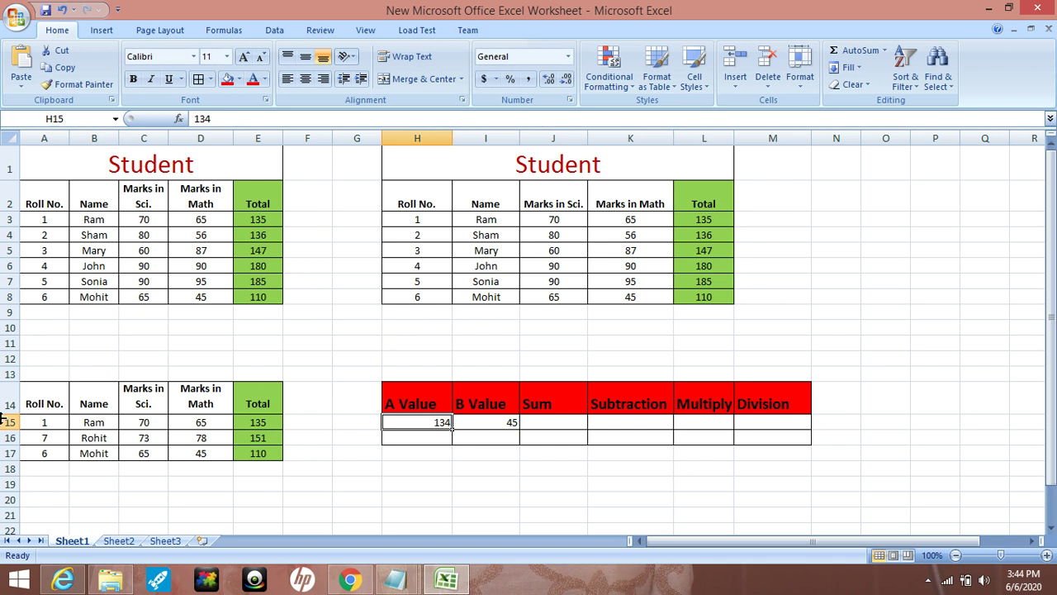
pyautogui.click(4, 422)
pyautogui.click(551, 514)
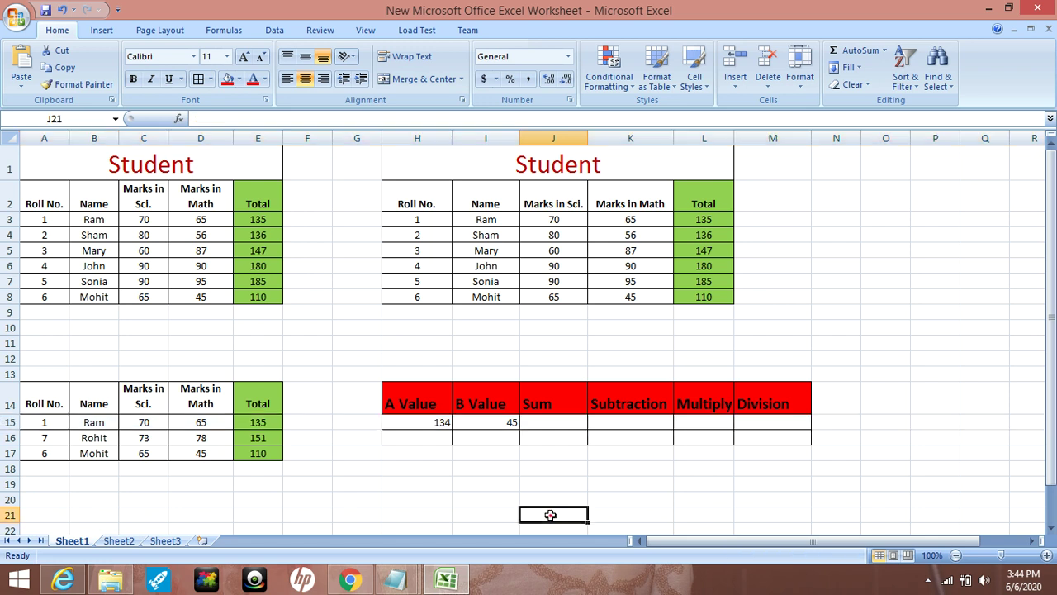
pyautogui.click(439, 421)
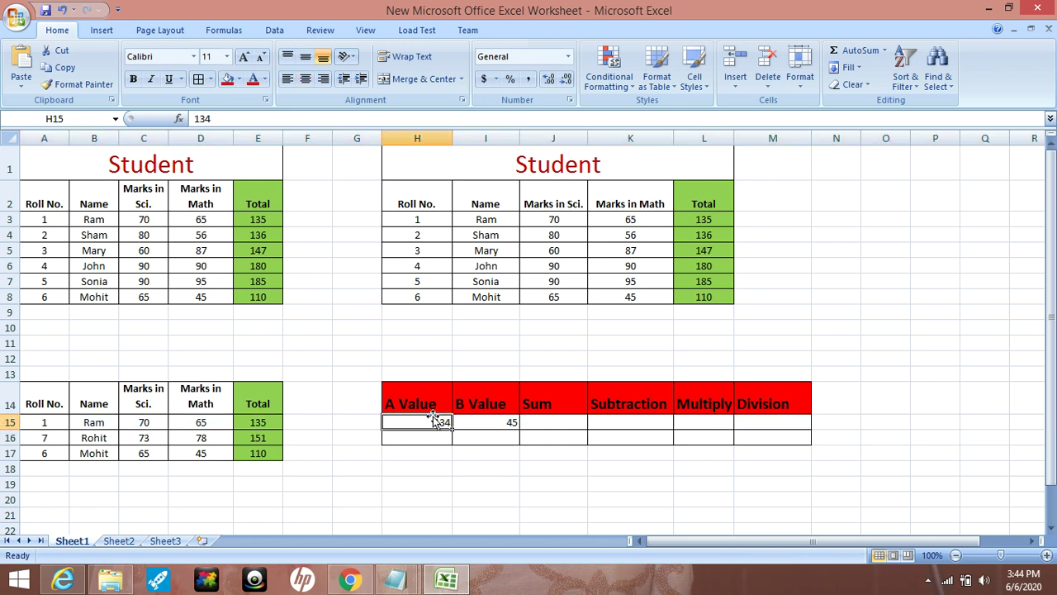
pyautogui.click(504, 425)
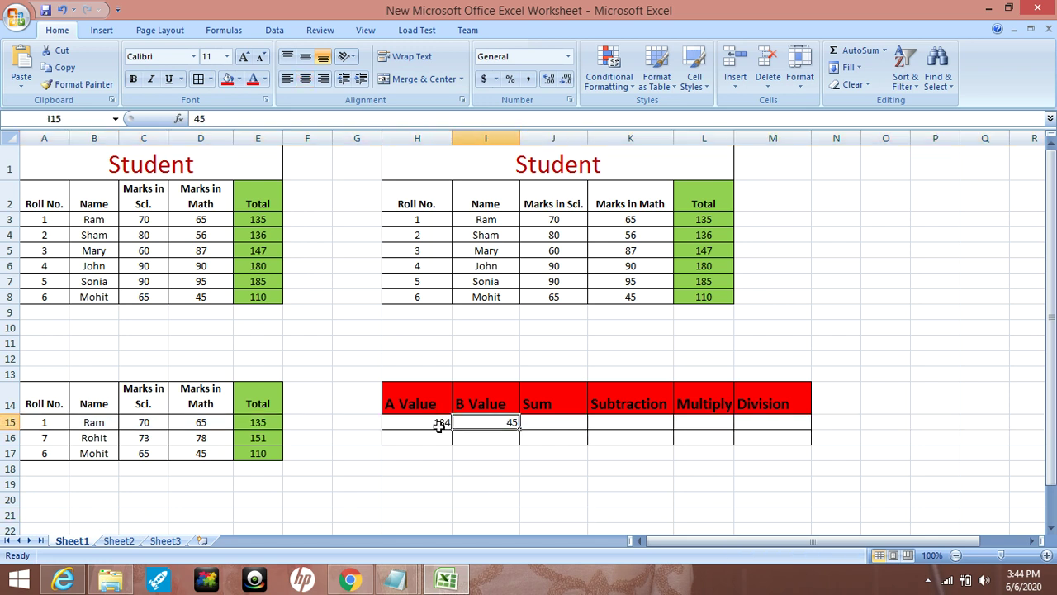
pyautogui.click(82, 119)
# Enter =H15+I15 in the Sum cell J15, giving 179.
pyautogui.click(550, 425)
pyautogui.write('=')
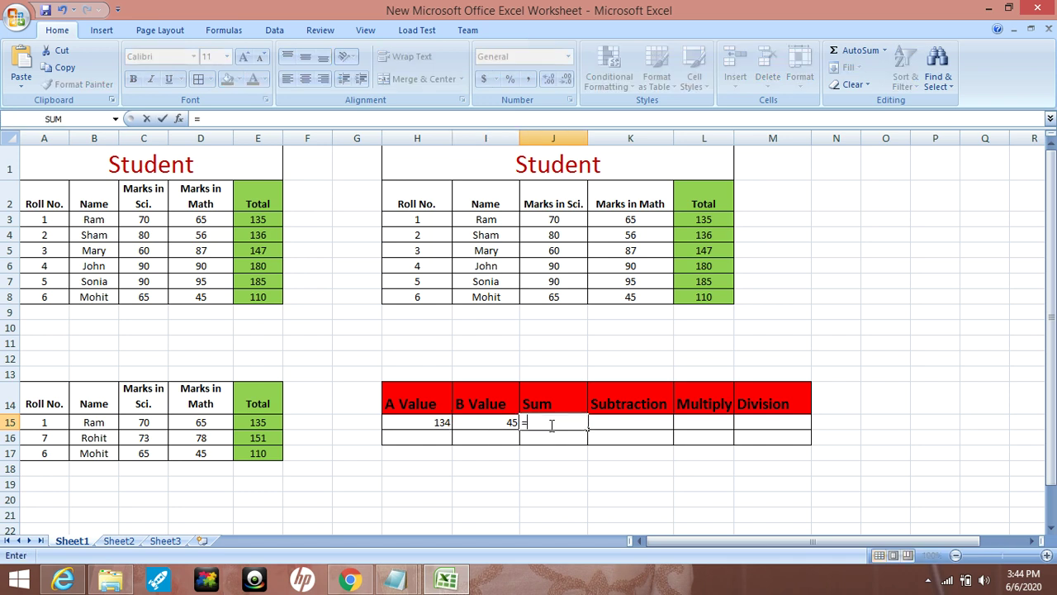
pyautogui.click(437, 424)
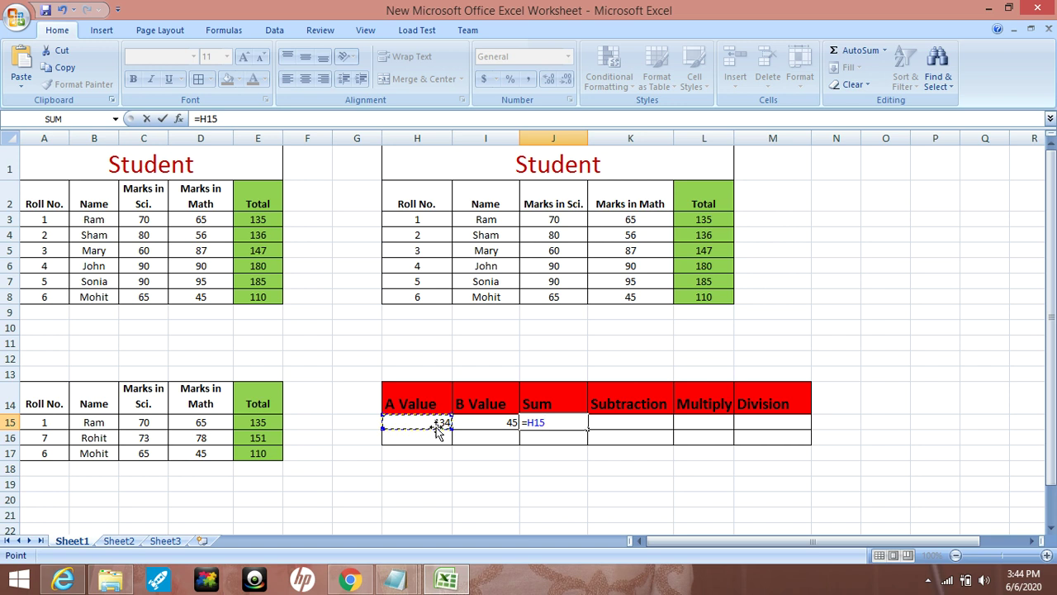
pyautogui.click(546, 422)
pyautogui.write('+')
pyautogui.write('I')
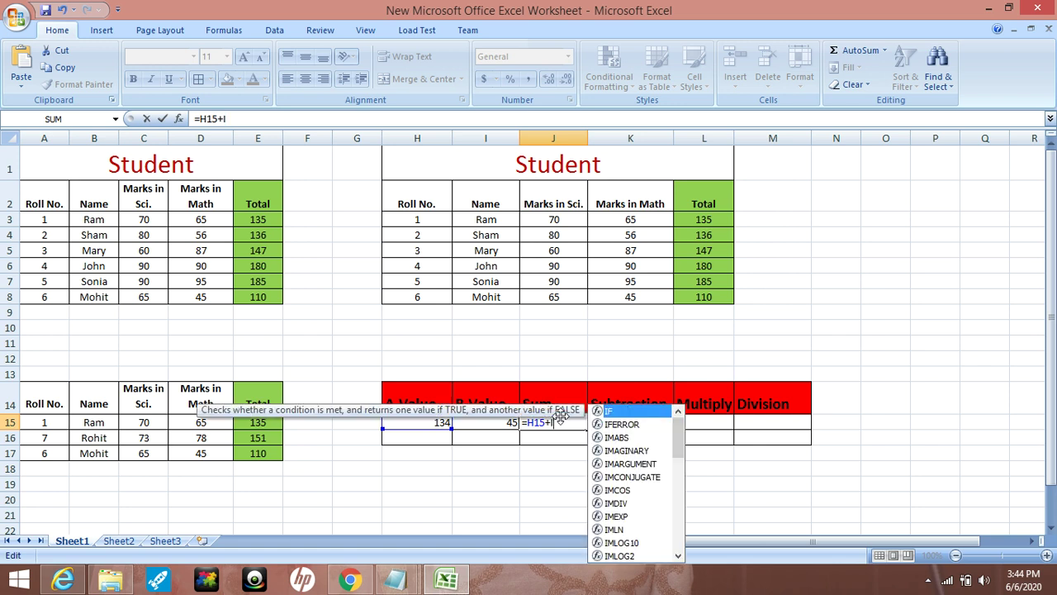
pyautogui.write('1')
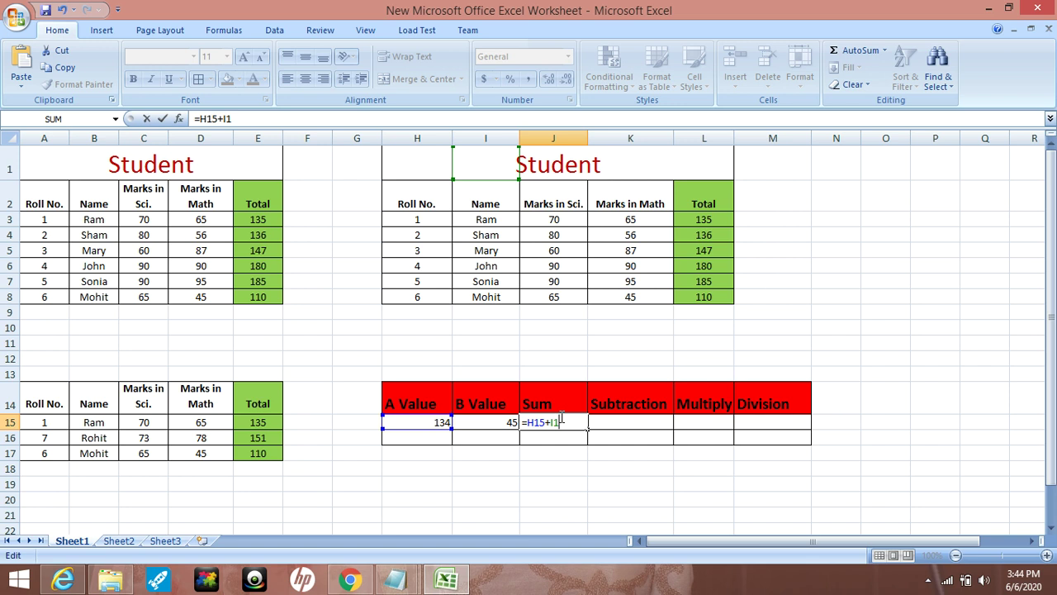
pyautogui.write('5')
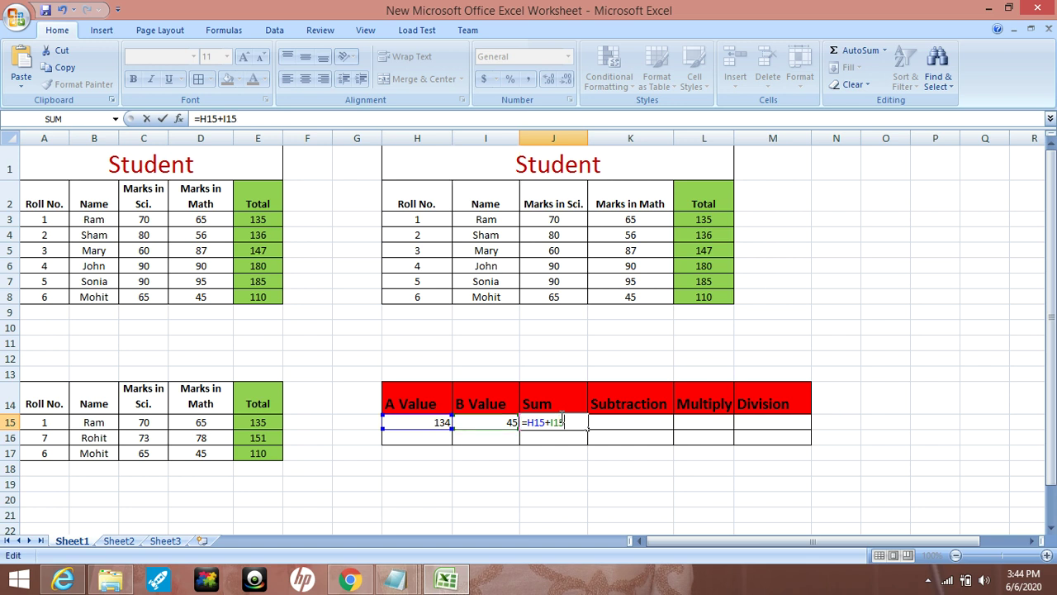
pyautogui.press('Return')
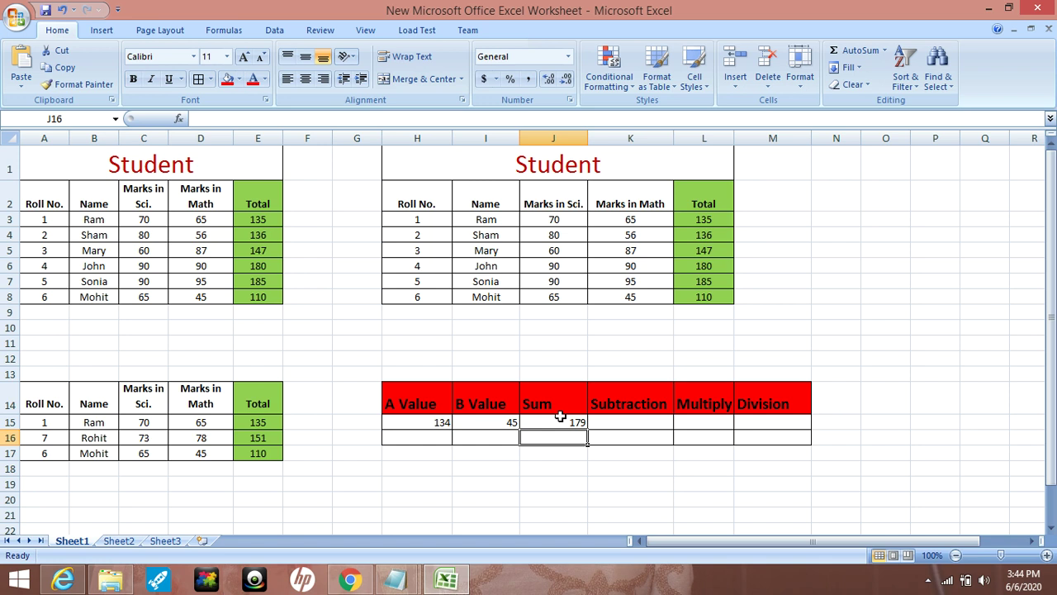
# Review J15's formula, undo an accidental replacement, and recommit =H15+I15.
pyautogui.click(565, 422)
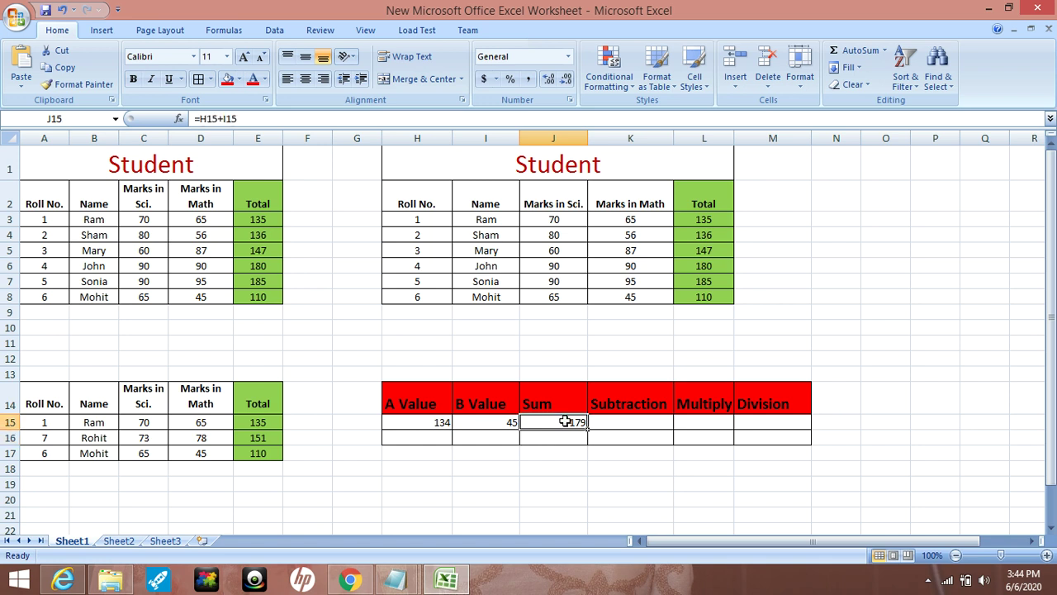
pyautogui.moveTo(248, 119); pyautogui.dragTo(195, 119)
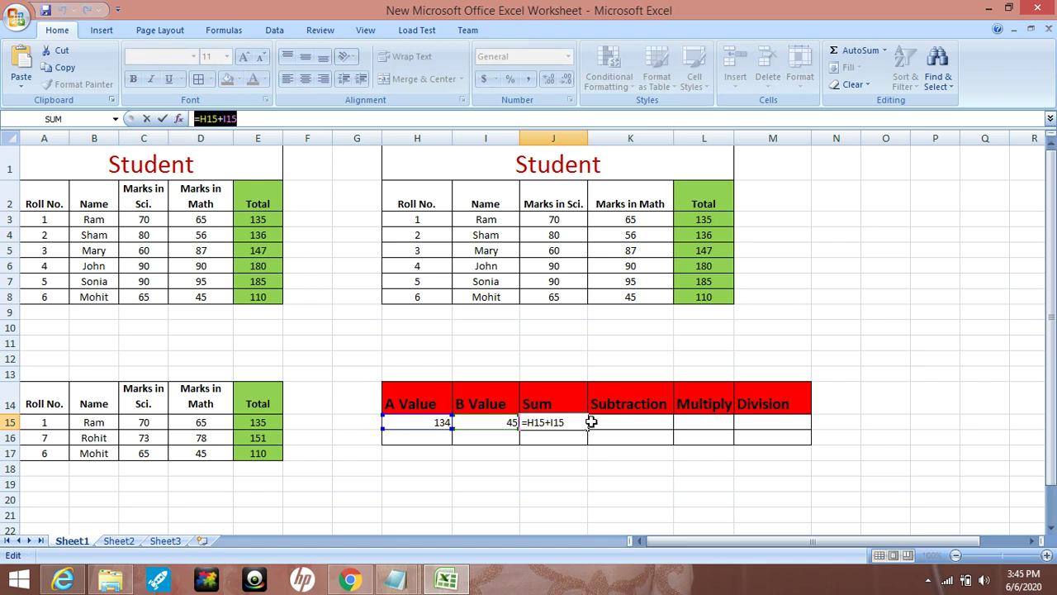
pyautogui.click(604, 423)
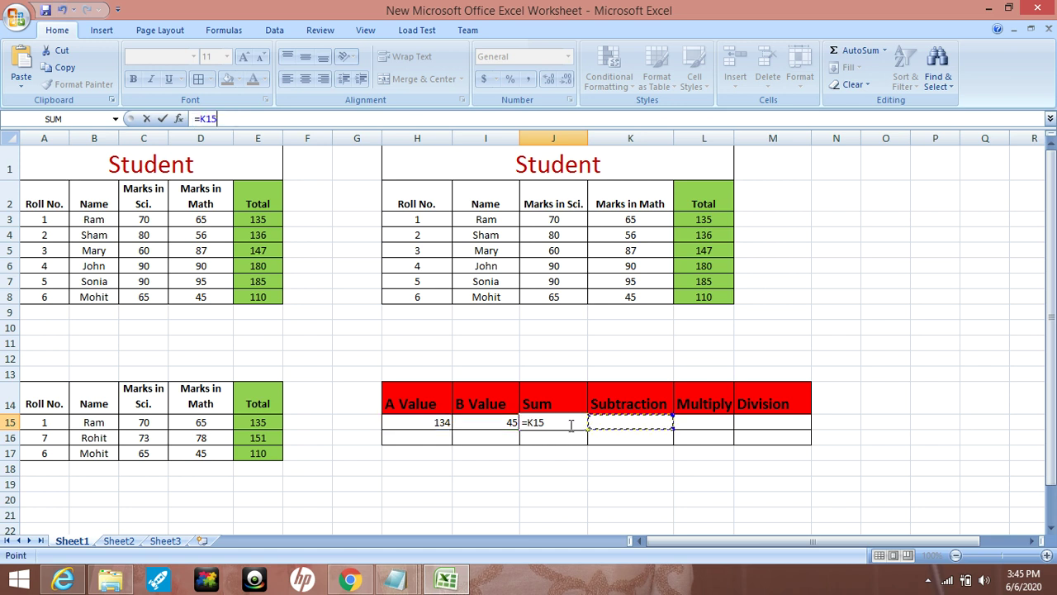
pyautogui.hotkey('ctrl', 'z')
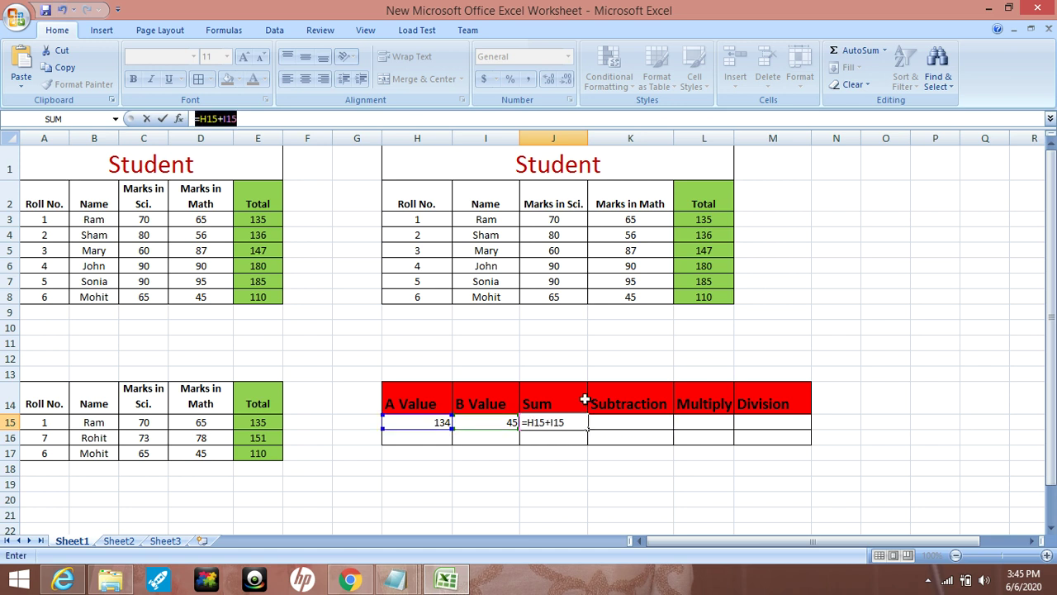
pyautogui.click(393, 117)
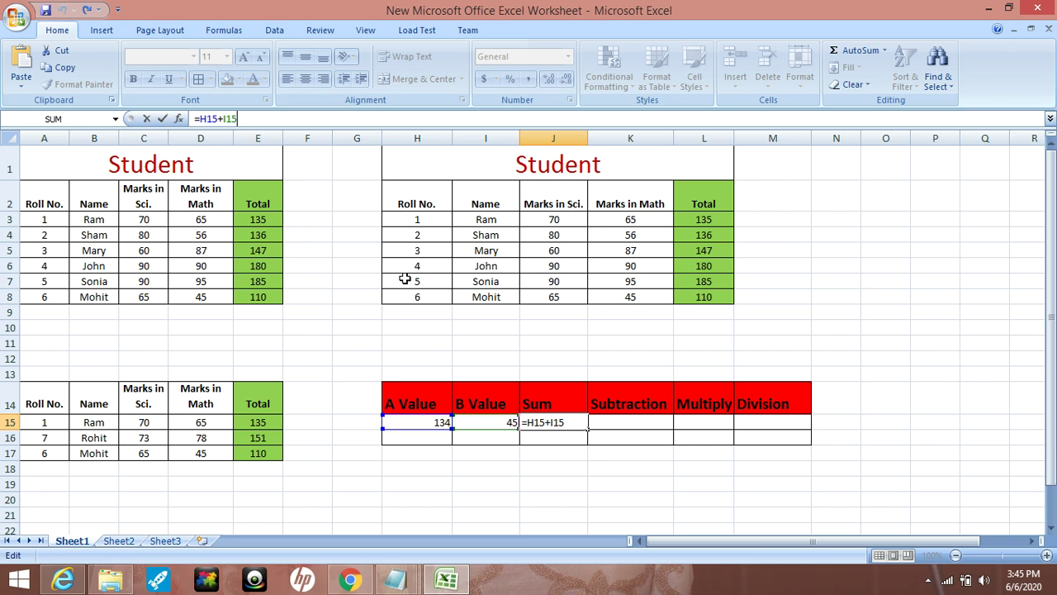
pyautogui.click(626, 420)
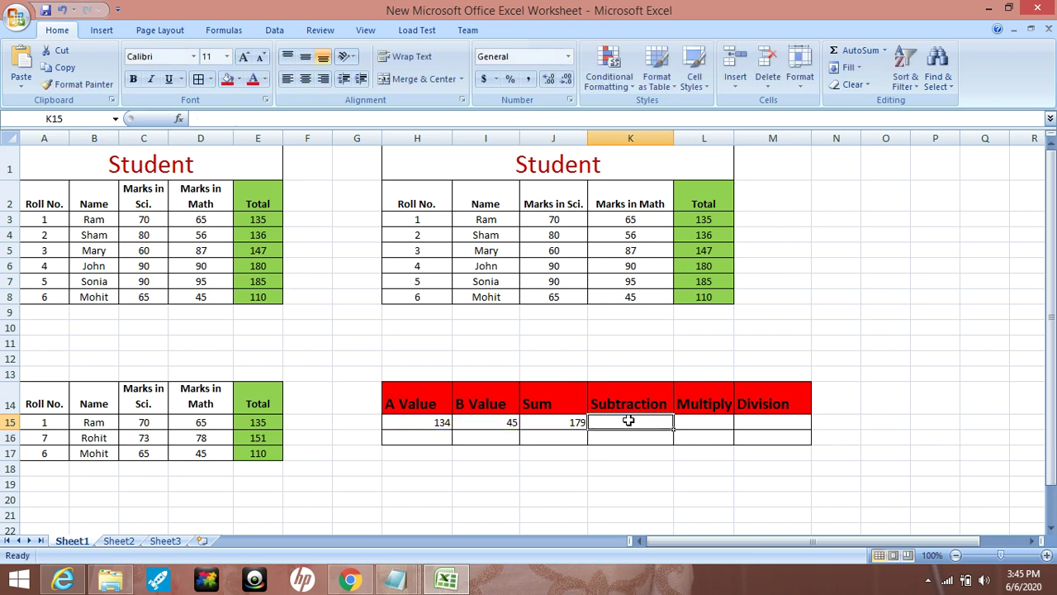
# Enter =H15-I15 in the Subtraction cell K15, giving 89.
pyautogui.write('=')
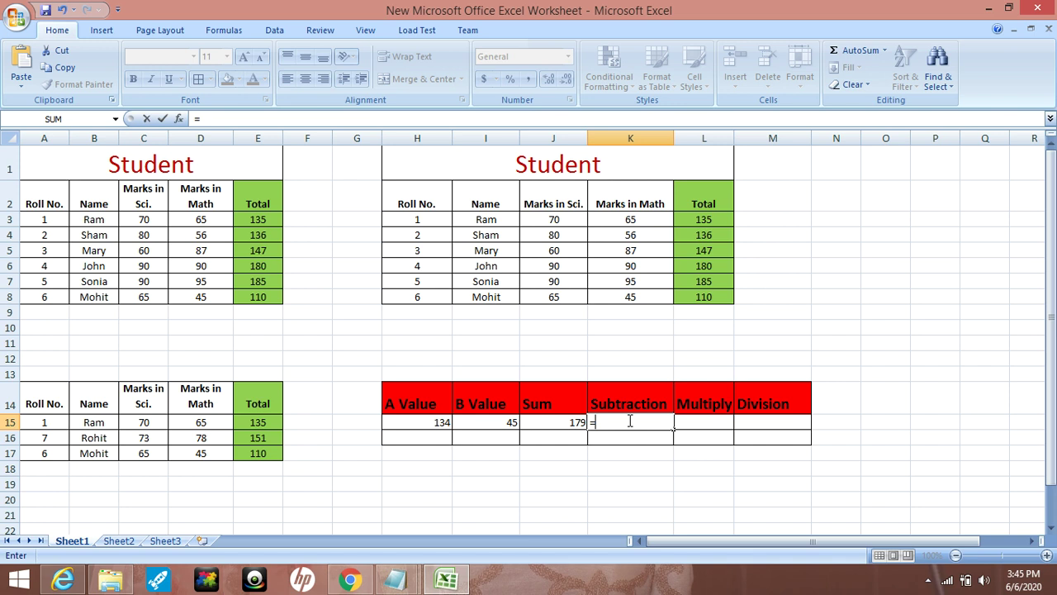
pyautogui.click(421, 423)
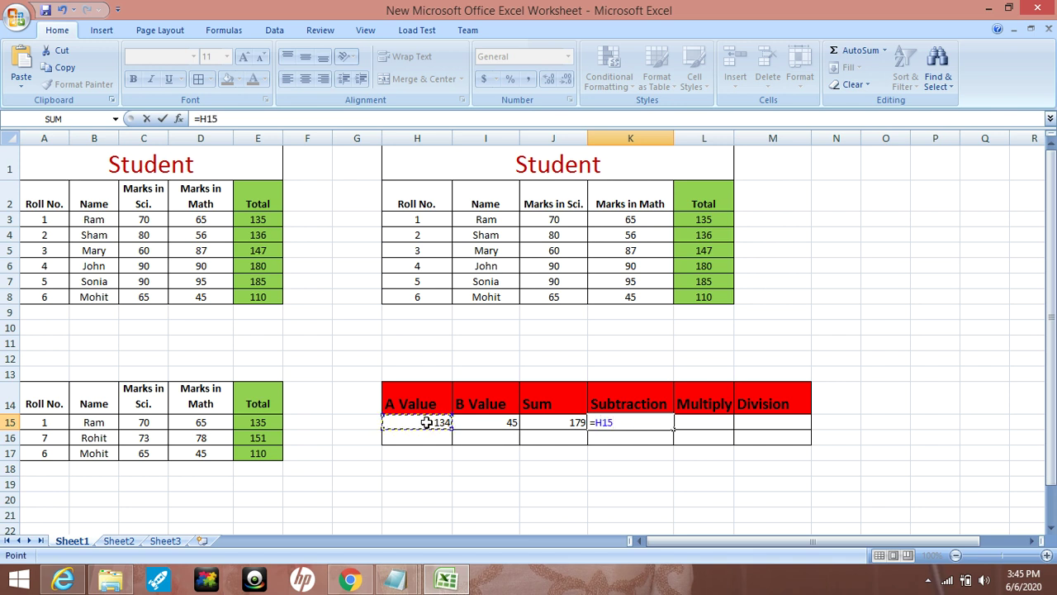
pyautogui.write('-')
pyautogui.click(485, 422)
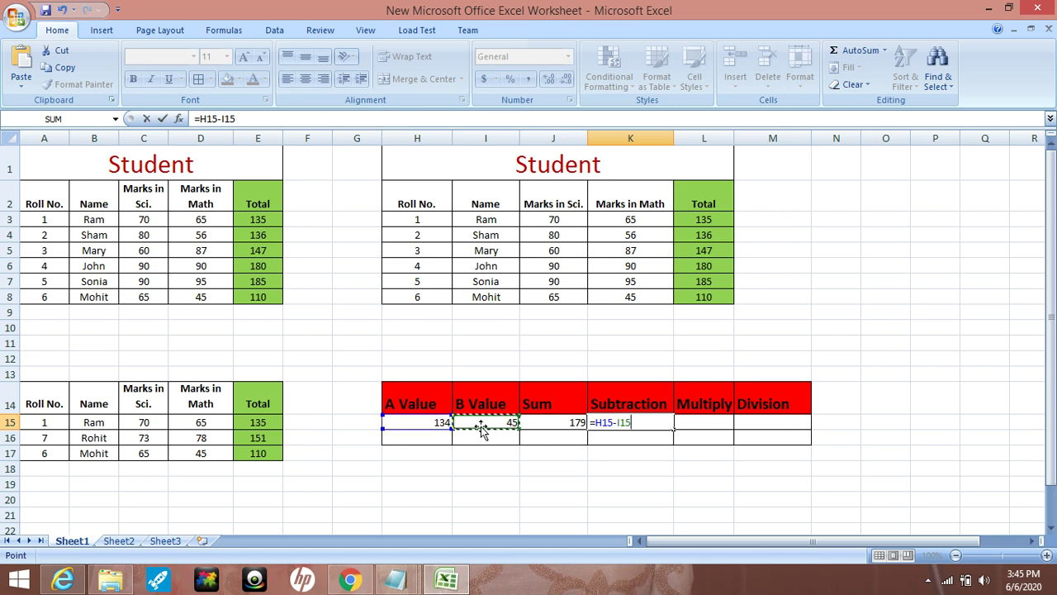
pyautogui.press('Return')
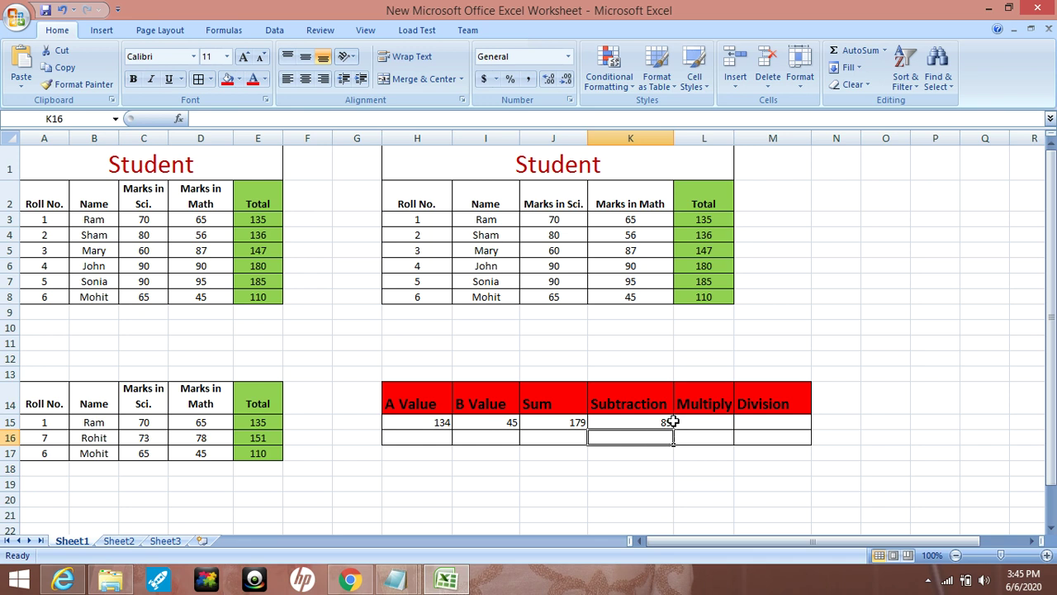
pyautogui.click(706, 420)
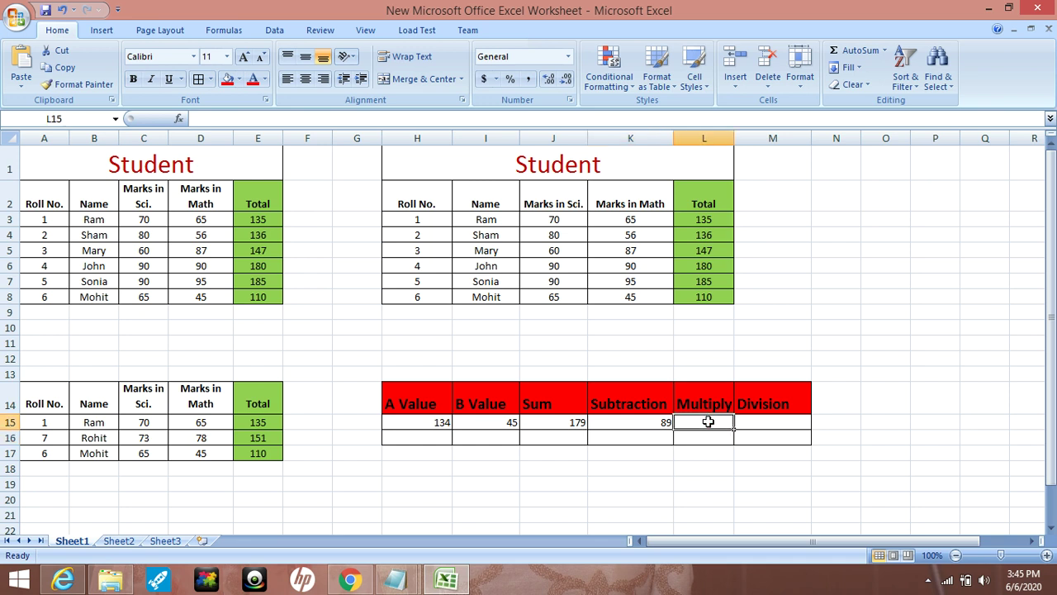
# Enter =H15*I15 in the Multiply cell L15, giving 6030.
pyautogui.write('=')
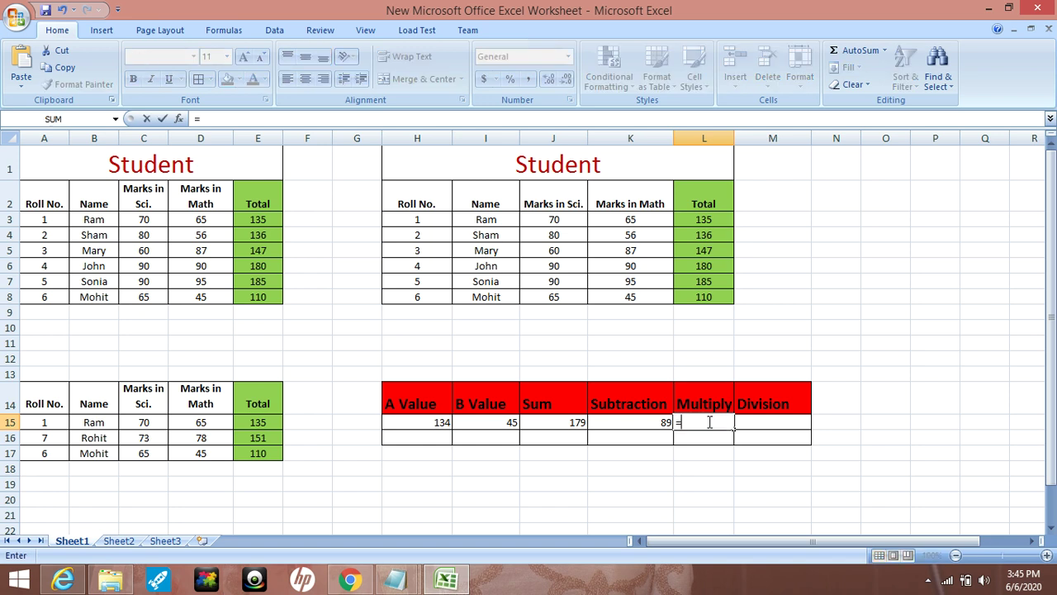
pyautogui.write('H')
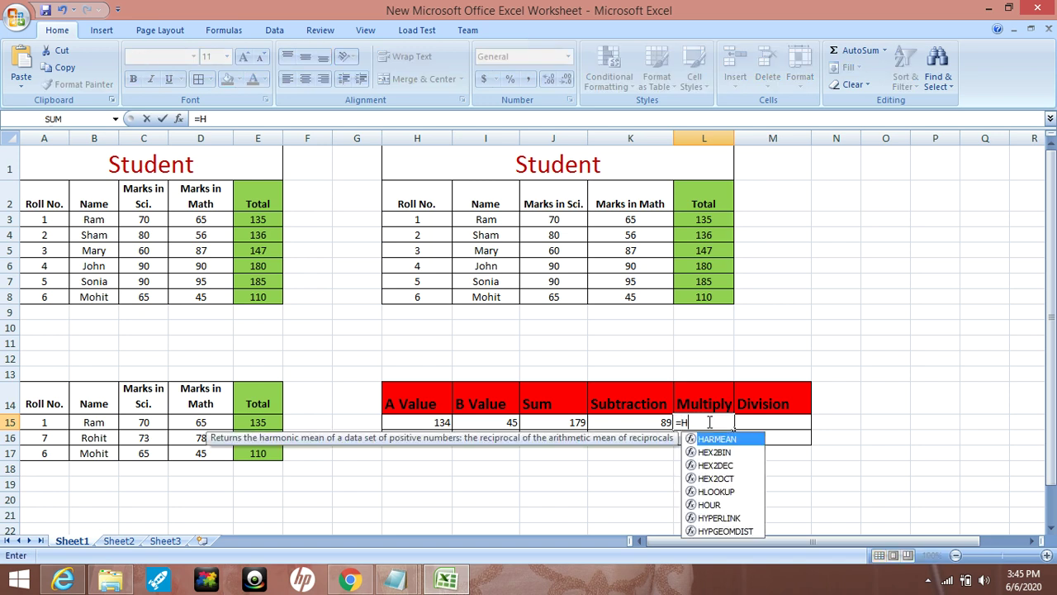
pyautogui.write('15')
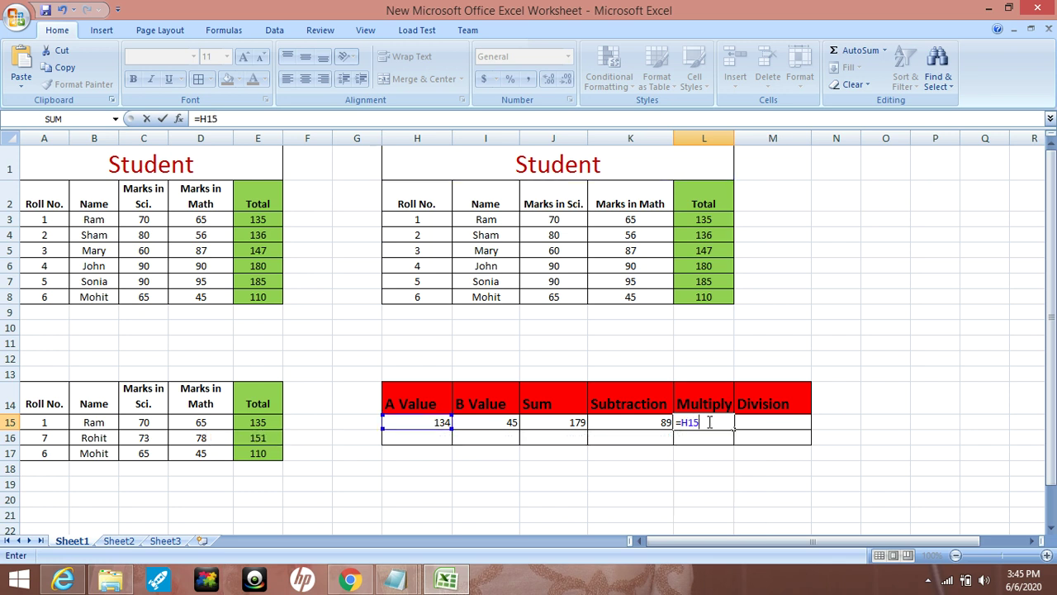
pyautogui.write('*')
pyautogui.write('I15')
pyautogui.press('Return')
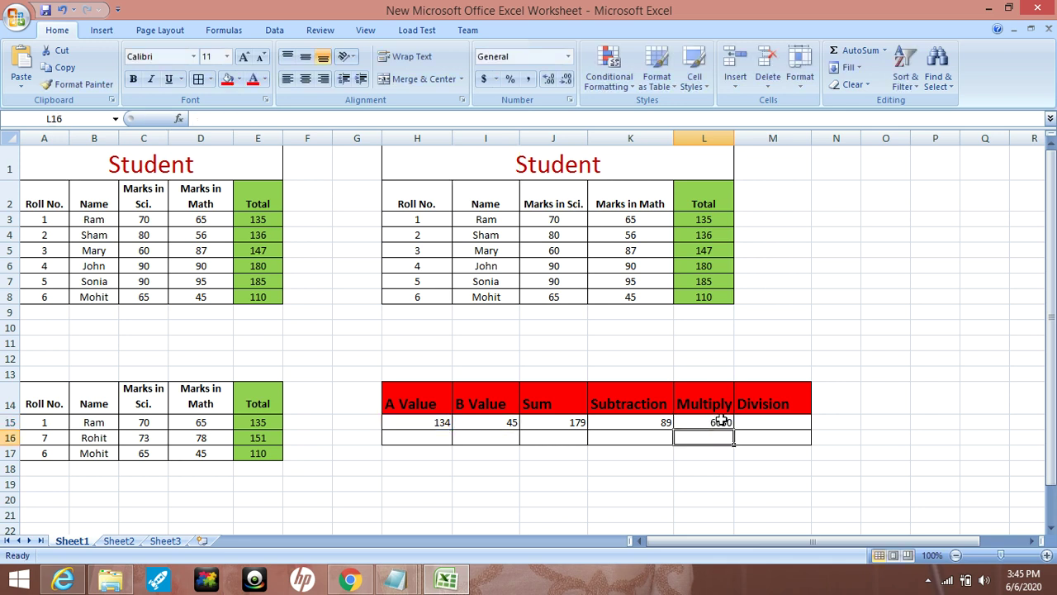
pyautogui.click(767, 421)
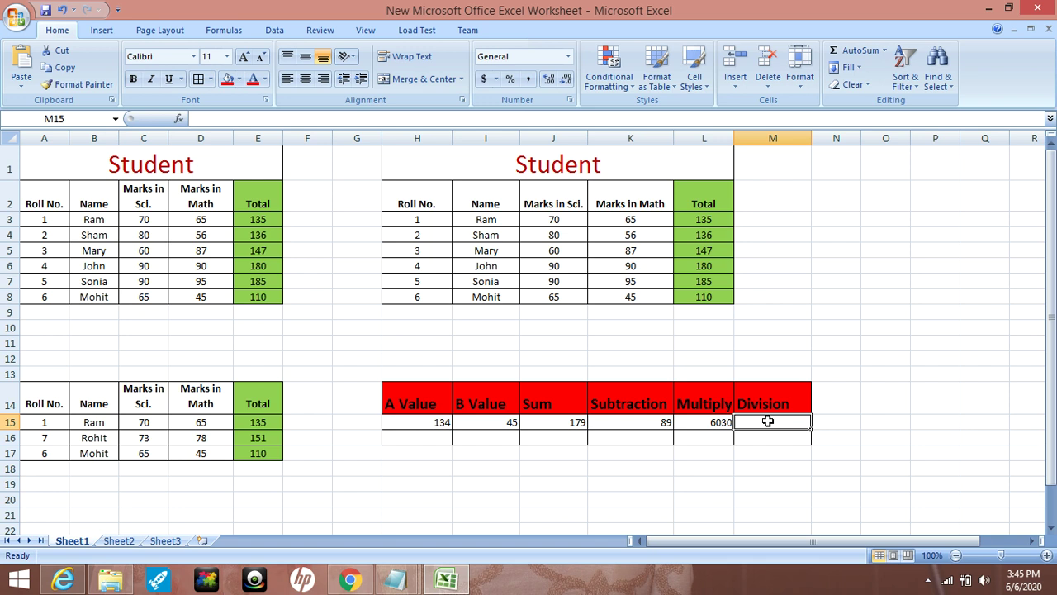
# Enter =H15/I15 in M15, giving 2.977777778, then recheck K15's subtraction formula.
pyautogui.write('=')
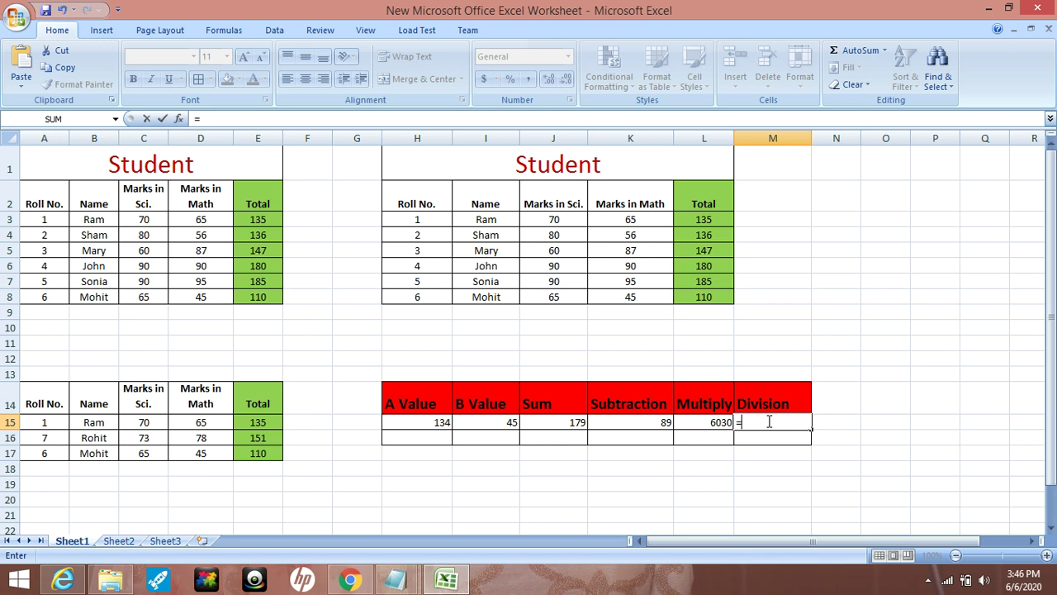
pyautogui.write('H15')
pyautogui.write('/')
pyautogui.write('I15')
pyautogui.press('Return')
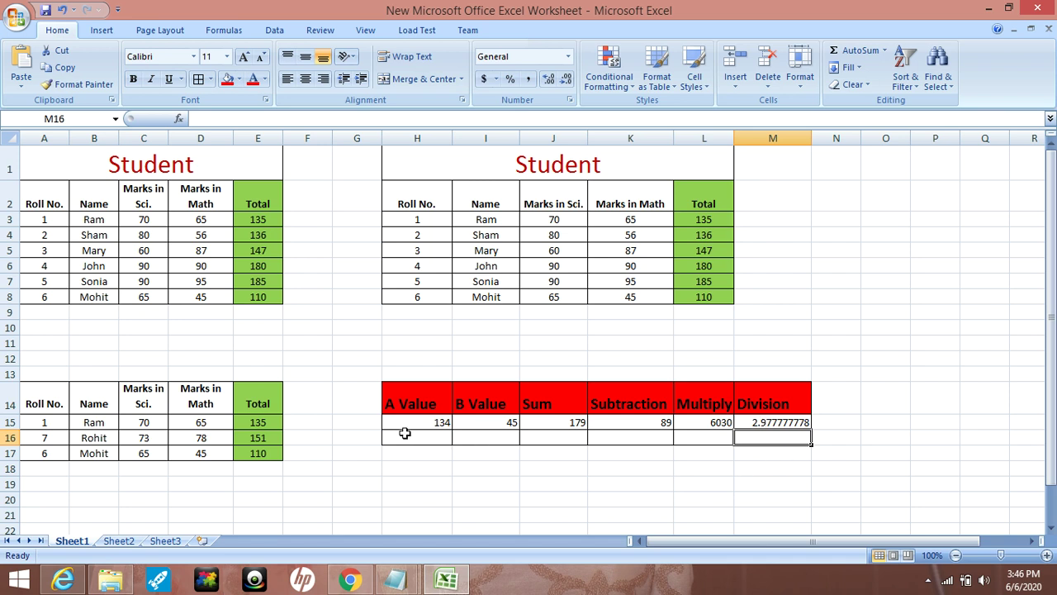
pyautogui.click(634, 423)
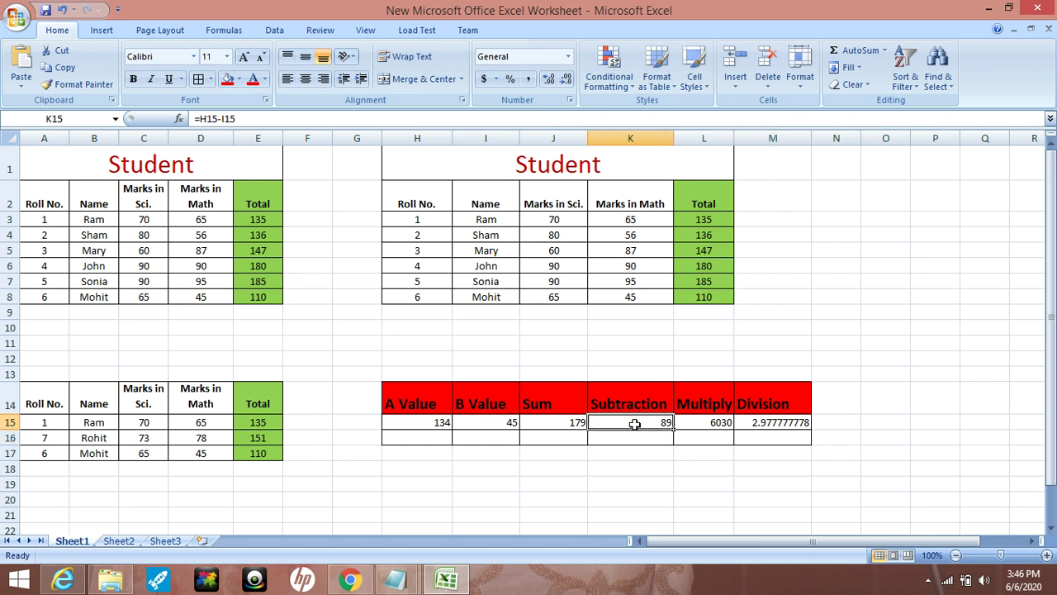
# Enter =134+45 in J19 so it shows 179, then compare it with the J15 sum.
pyautogui.click(538, 484)
pyautogui.write('=')
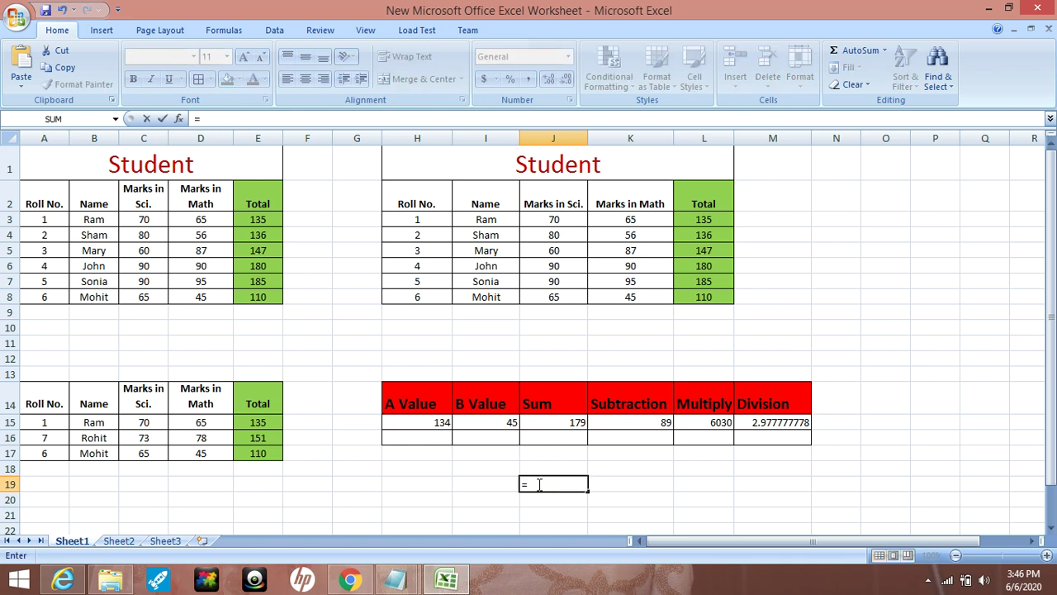
pyautogui.write('45')
pyautogui.press('BackSpace')
pyautogui.press('BackSpace')
pyautogui.write('134')
pyautogui.write('+45')
pyautogui.press('Return')
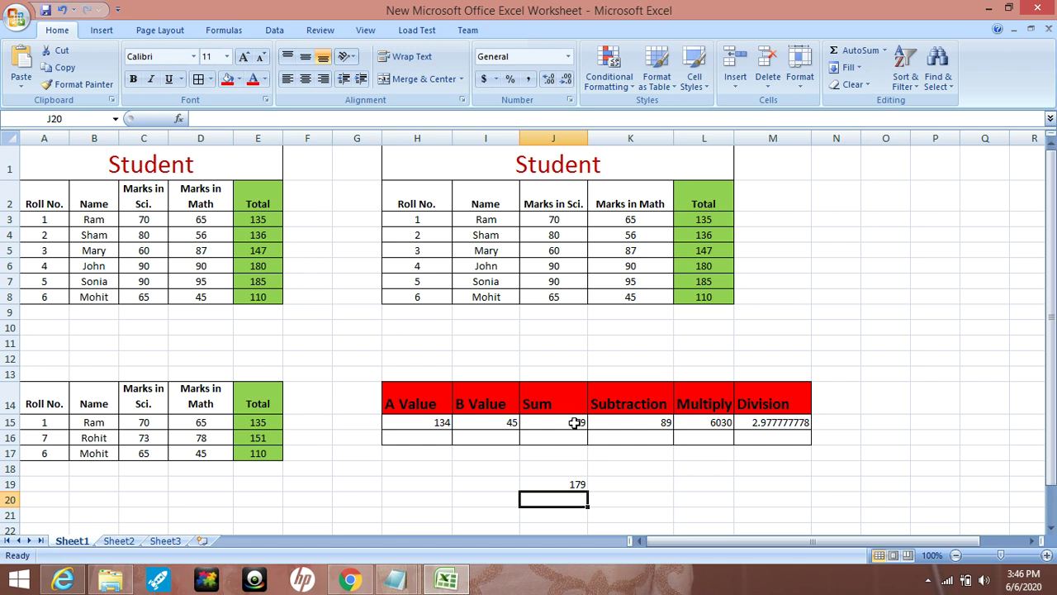
pyautogui.click(543, 424)
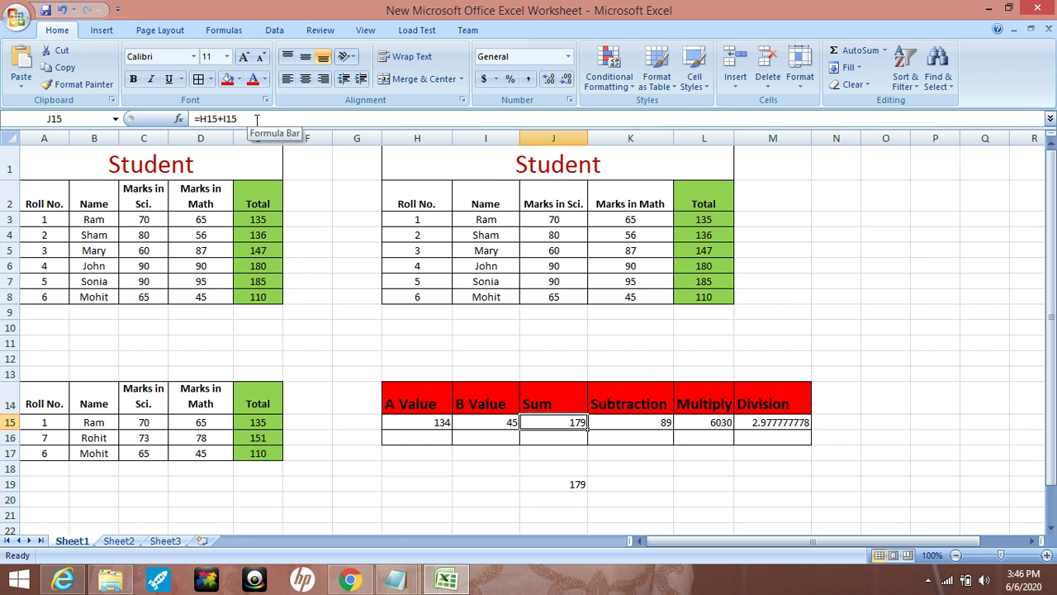
# Enter 34 in H16 and 67 in I16 as the second data row.
pyautogui.click(414, 438)
pyautogui.write('34')
pyautogui.click(489, 438)
pyautogui.write('67')
pyautogui.click(491, 466)
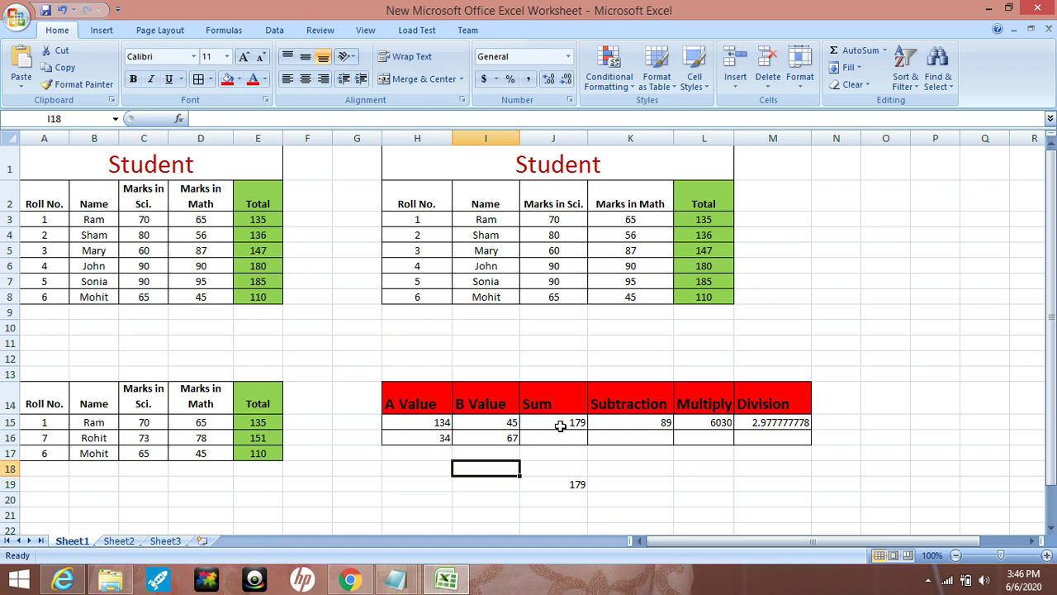
# Copy the J15:M15 formulas into row 16, giving 101, -33, 2278 and 0.507462687.
pyautogui.moveTo(570, 419); pyautogui.dragTo(781, 423)
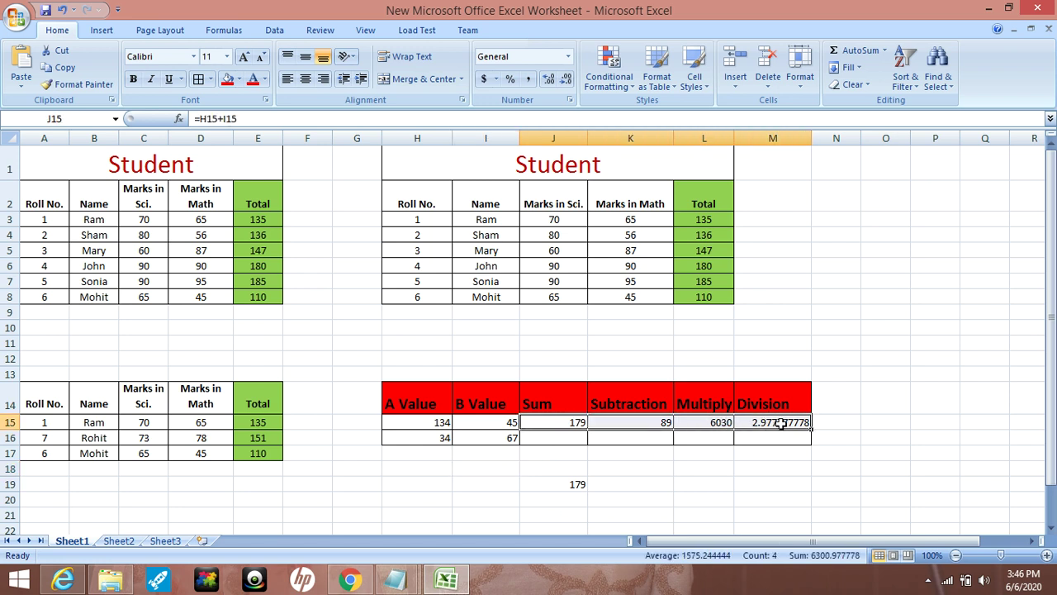
pyautogui.hotkey('ctrl', 'c')
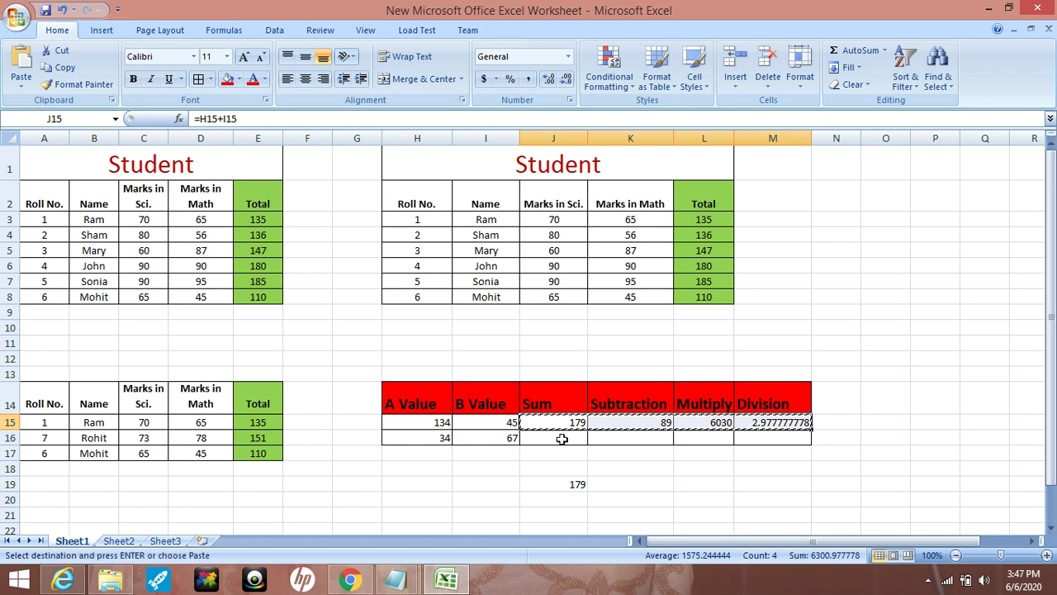
pyautogui.click(561, 439)
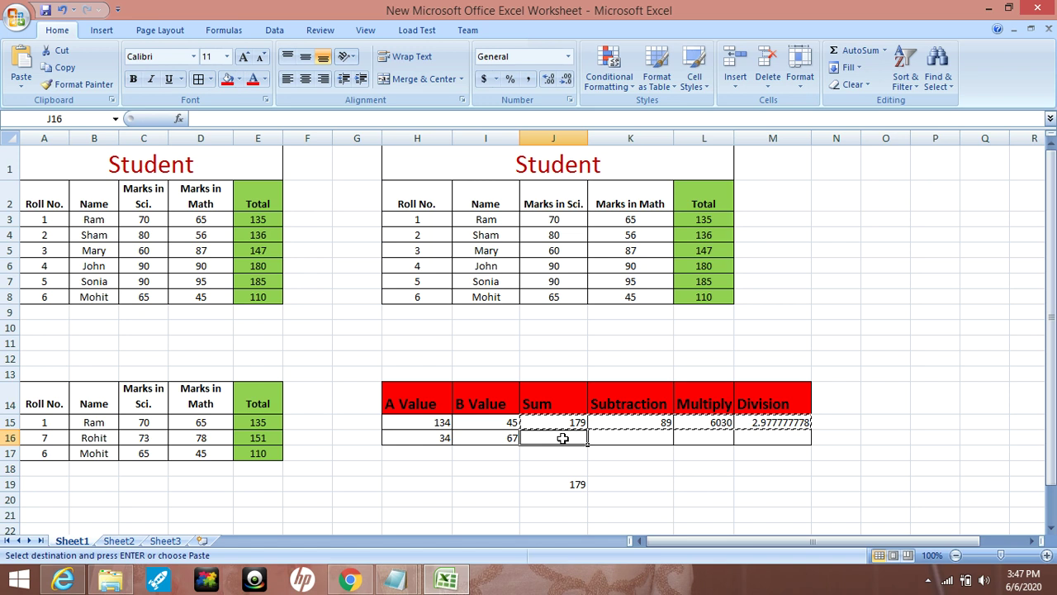
pyautogui.hotkey('ctrl', 'v')
pyautogui.click(569, 467)
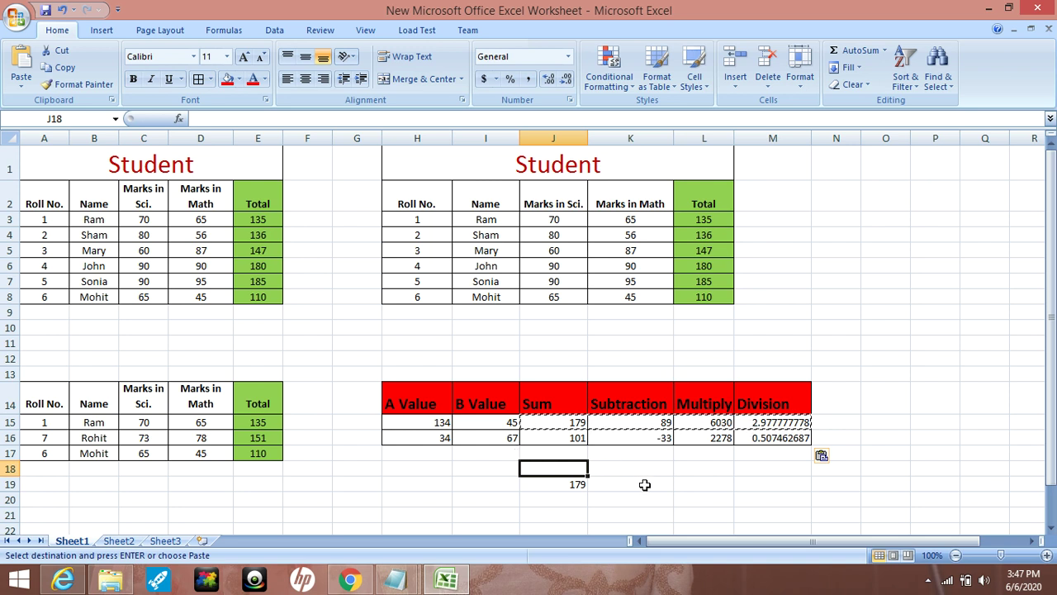
# Enter 56 in H17 and 34 in I17 as the third data row.
pyautogui.click(435, 453)
pyautogui.write('56')
pyautogui.click(493, 449)
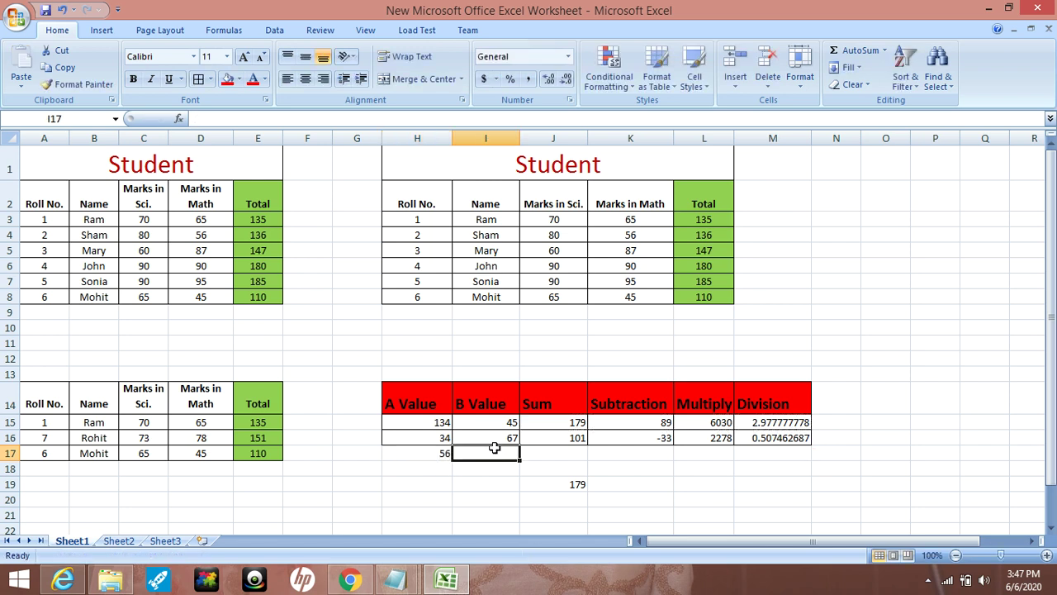
pyautogui.write('34')
pyautogui.click(563, 453)
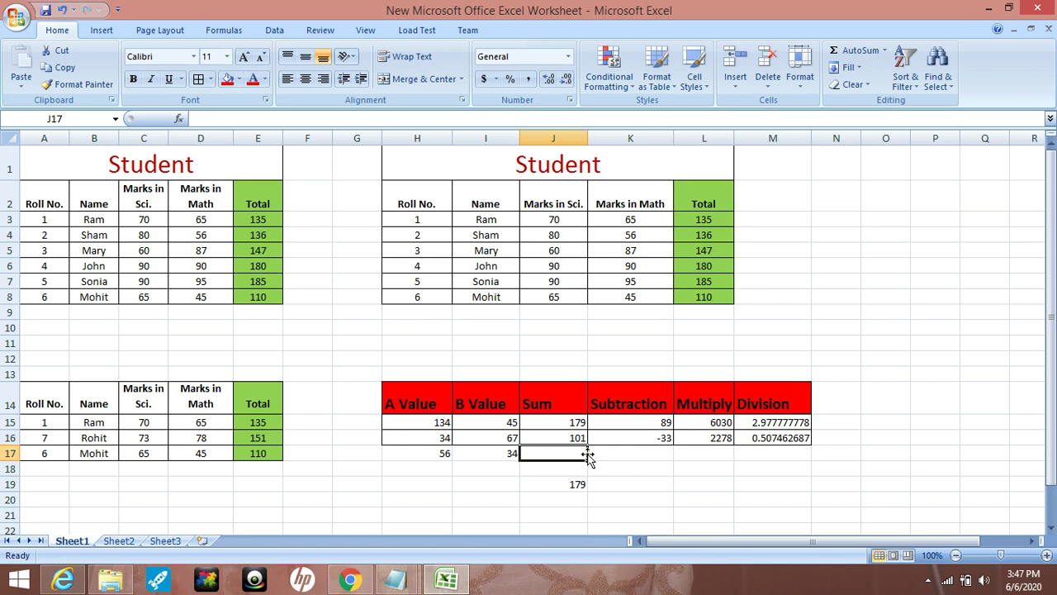
# Copy the sum and subtraction formulas from J16:K16 into J17:K17, giving 90 and 22.
pyautogui.click(579, 436)
pyautogui.hotkey('ctrl', 'c')
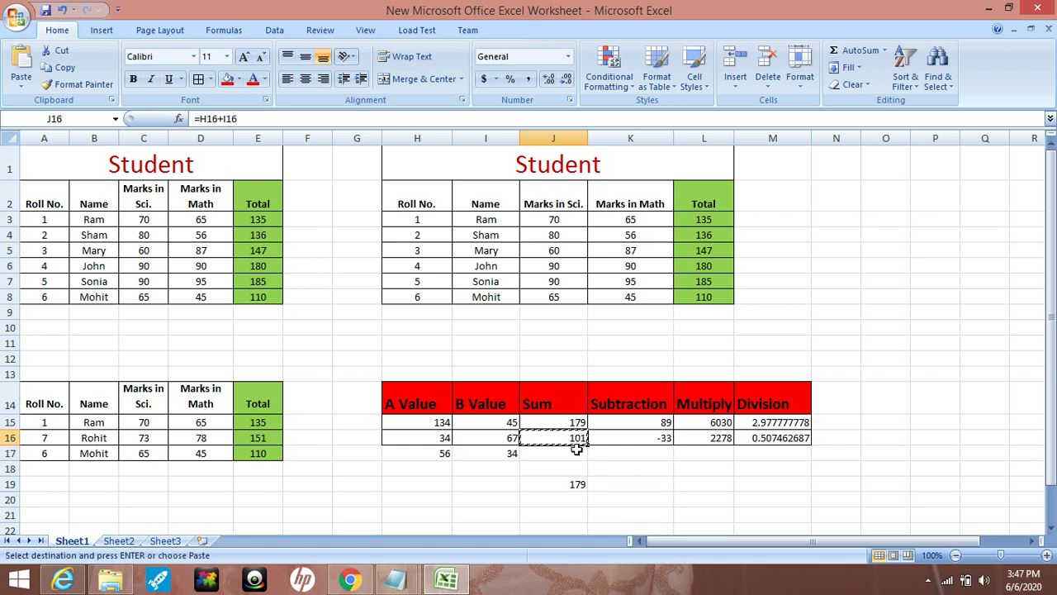
pyautogui.click(564, 453)
pyautogui.hotkey('ctrl', 'v')
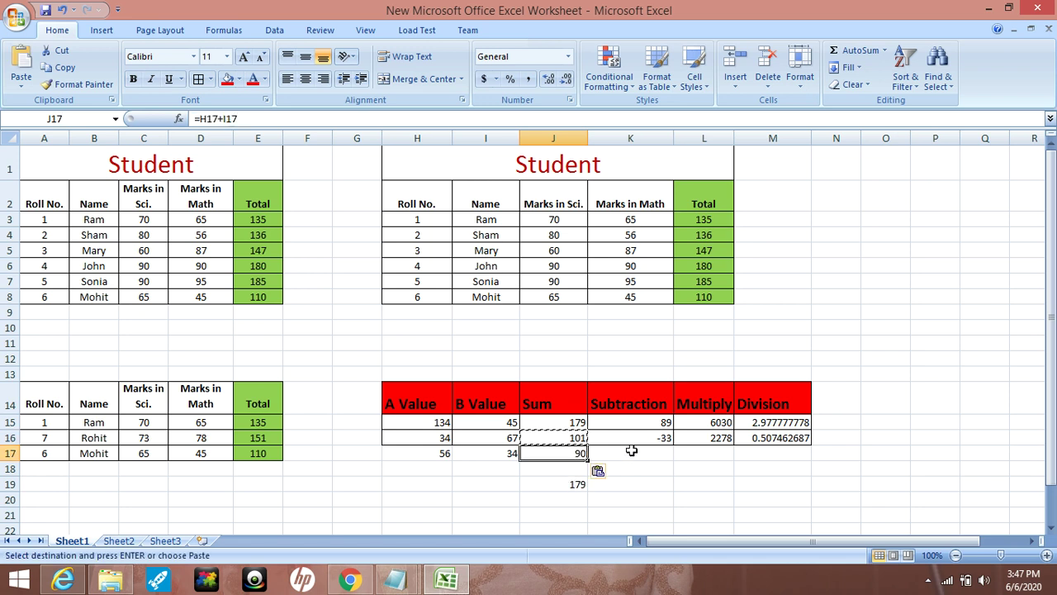
pyautogui.click(641, 438)
pyautogui.hotkey('ctrl', 'c')
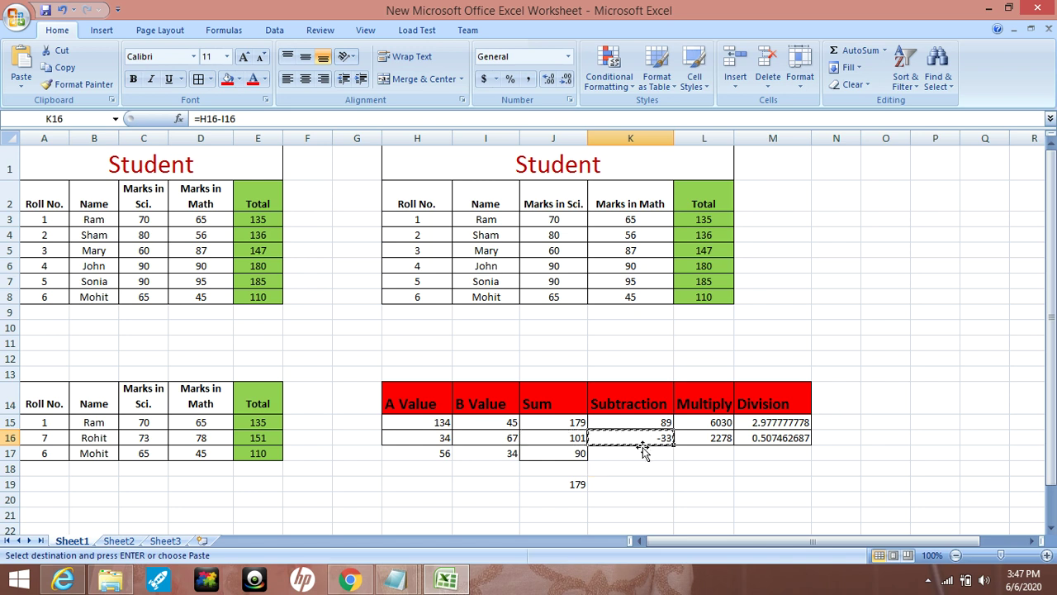
pyautogui.click(642, 454)
pyautogui.hotkey('ctrl', 'v')
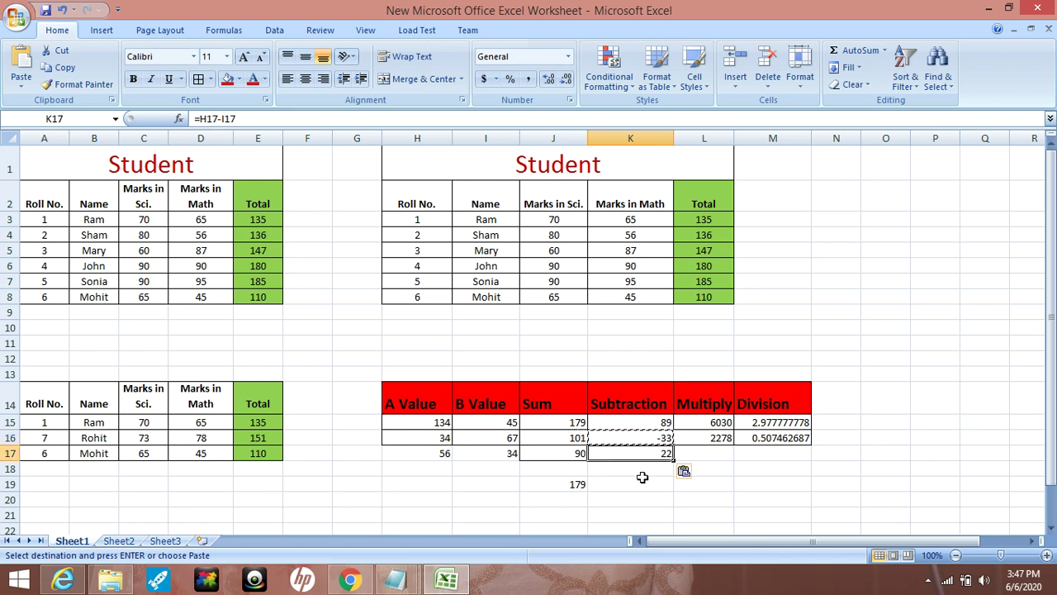
# Copy the multiplication and division formulas into L17:M17, giving 1904 and 1.647058824.
pyautogui.click(700, 436)
pyautogui.hotkey('ctrl', 'c')
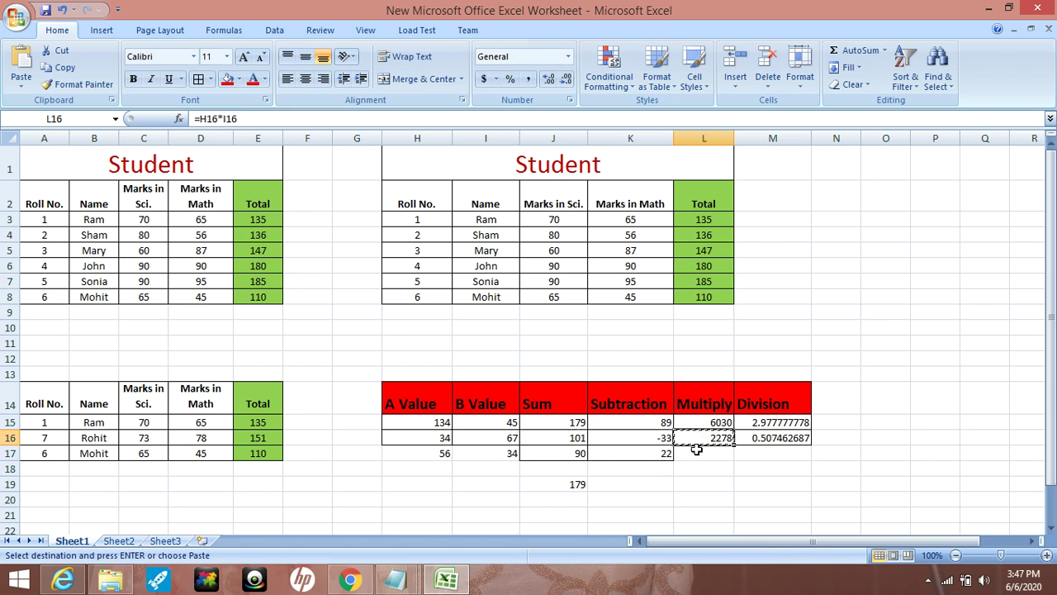
pyautogui.click(701, 454)
pyautogui.hotkey('ctrl', 'v')
pyautogui.click(767, 438)
pyautogui.hotkey('ctrl', 'c')
pyautogui.click(771, 452)
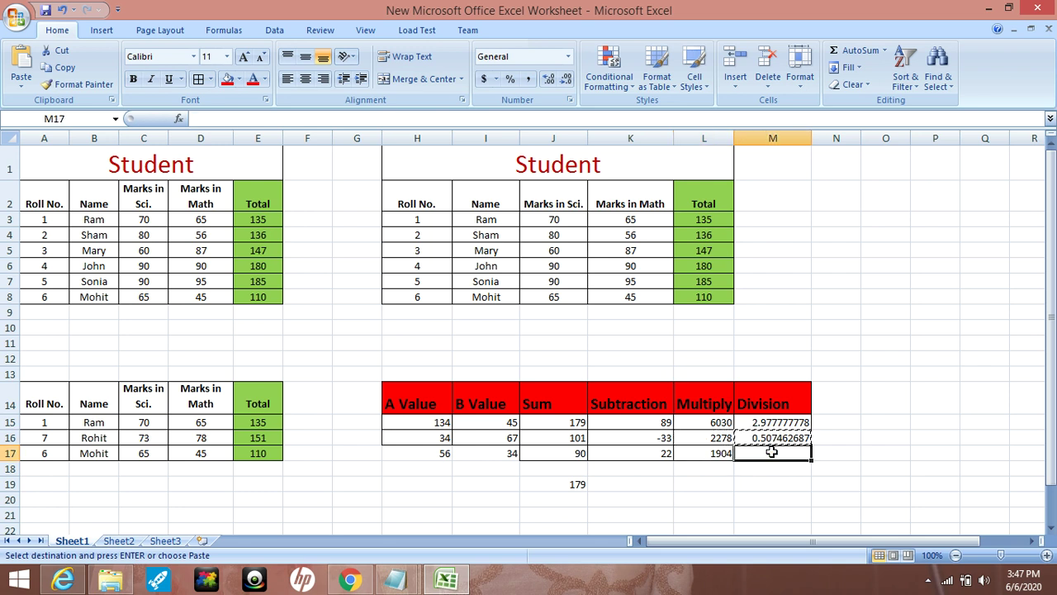
pyautogui.hotkey('ctrl', 'v')
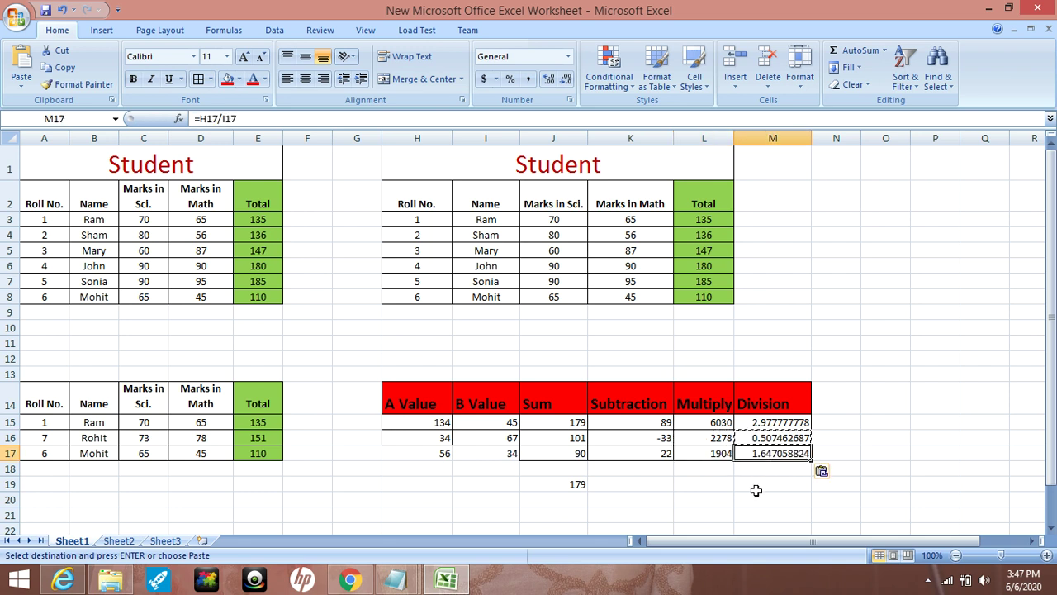
pyautogui.click(758, 490)
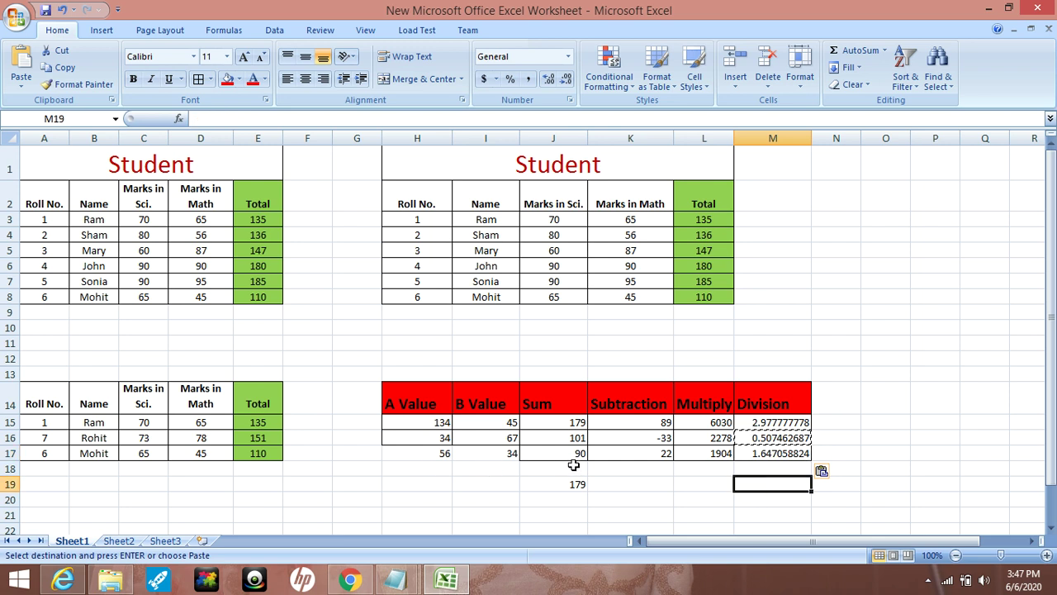
# Review the sum formulas in J15:J17 and select the whole H15:M17 value block.
pyautogui.click(574, 423)
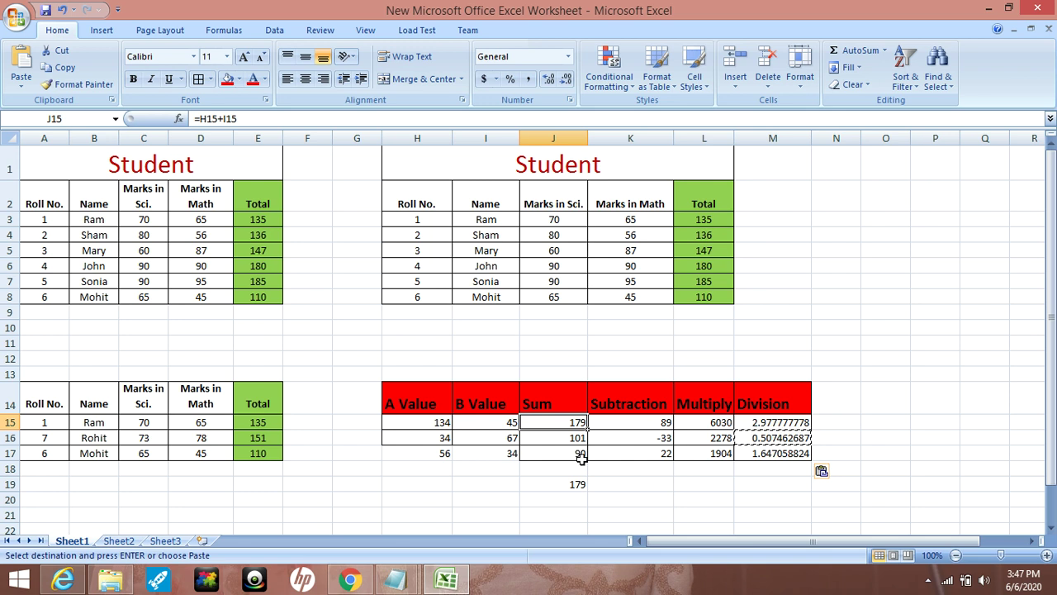
pyautogui.click(576, 438)
pyautogui.click(578, 453)
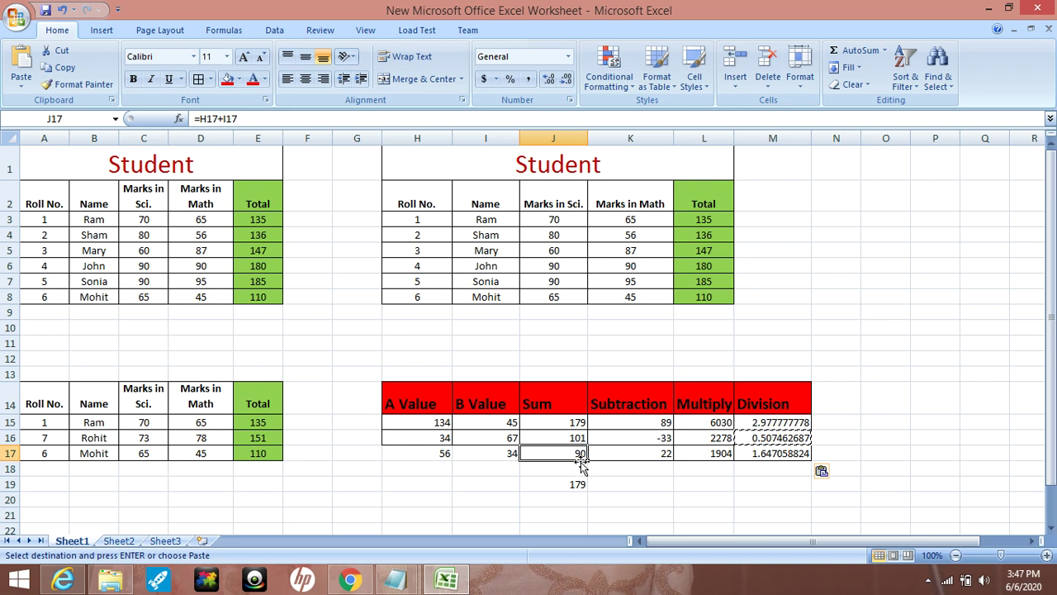
pyautogui.moveTo(430, 422)
pyautogui.mouseDown()
pyautogui.moveTo(722, 463)
pyautogui.moveTo(806, 456)
pyautogui.mouseUp()
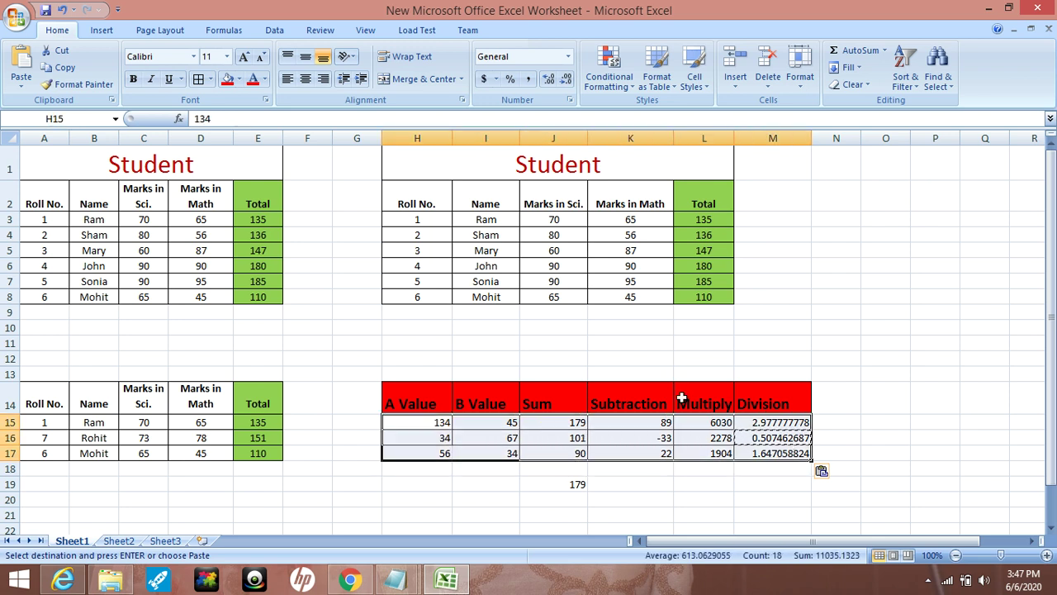
# Add borders around the calculation cells and inspect the K15 subtraction formula.
pyautogui.click(203, 83)
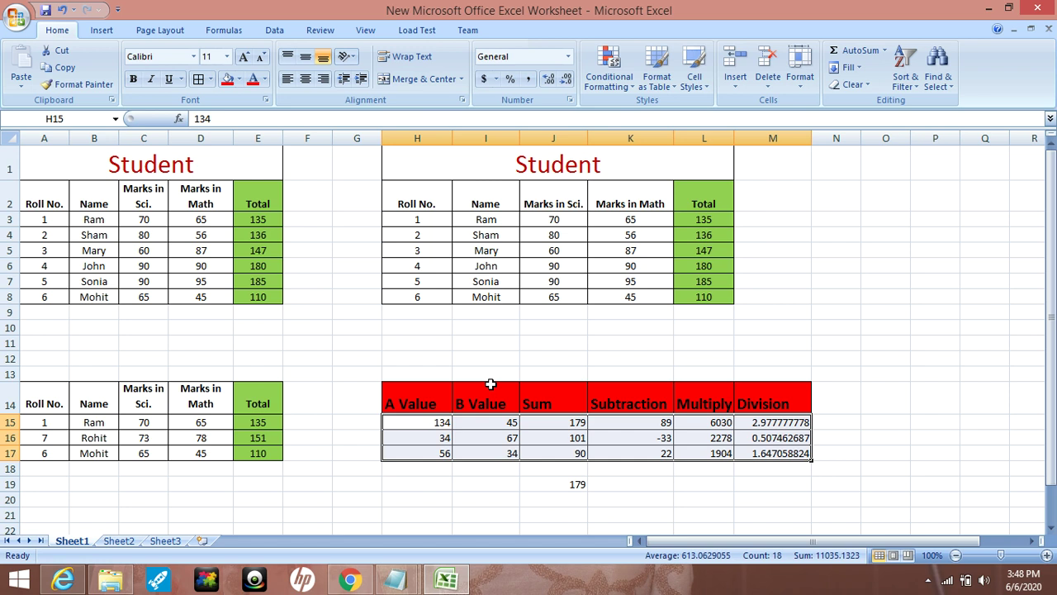
pyautogui.click(643, 426)
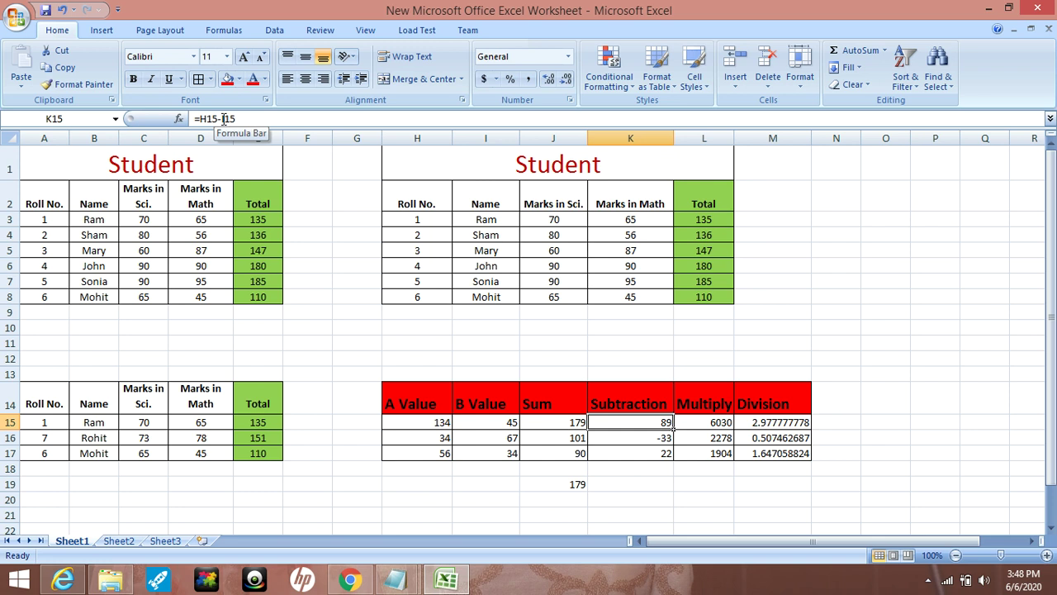
pyautogui.click(238, 119)
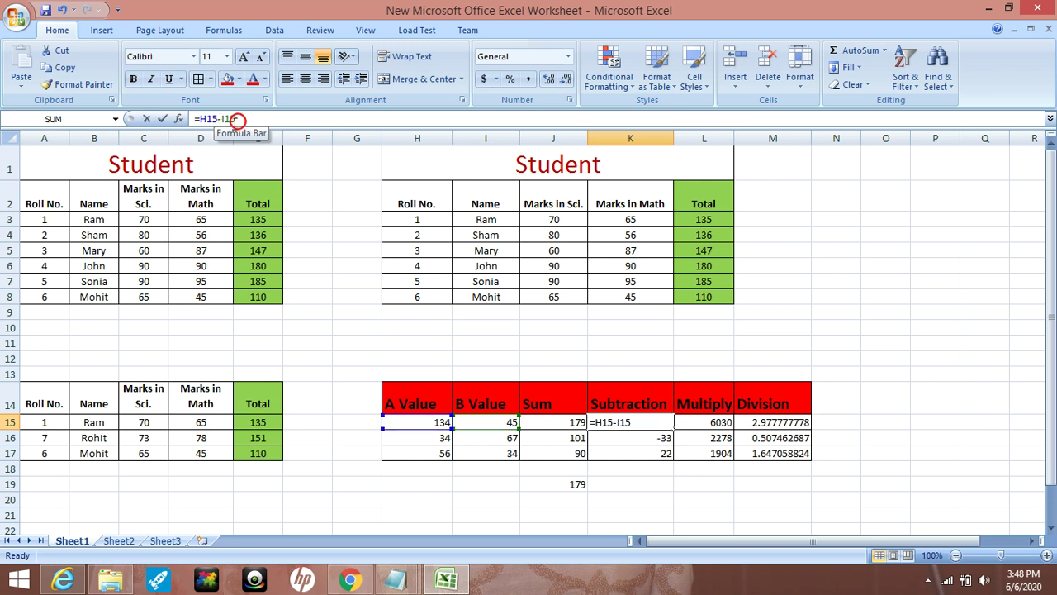
# Leave K15 unchanged and clear the =134+45 calculation from J19.
pyautogui.click(702, 484)
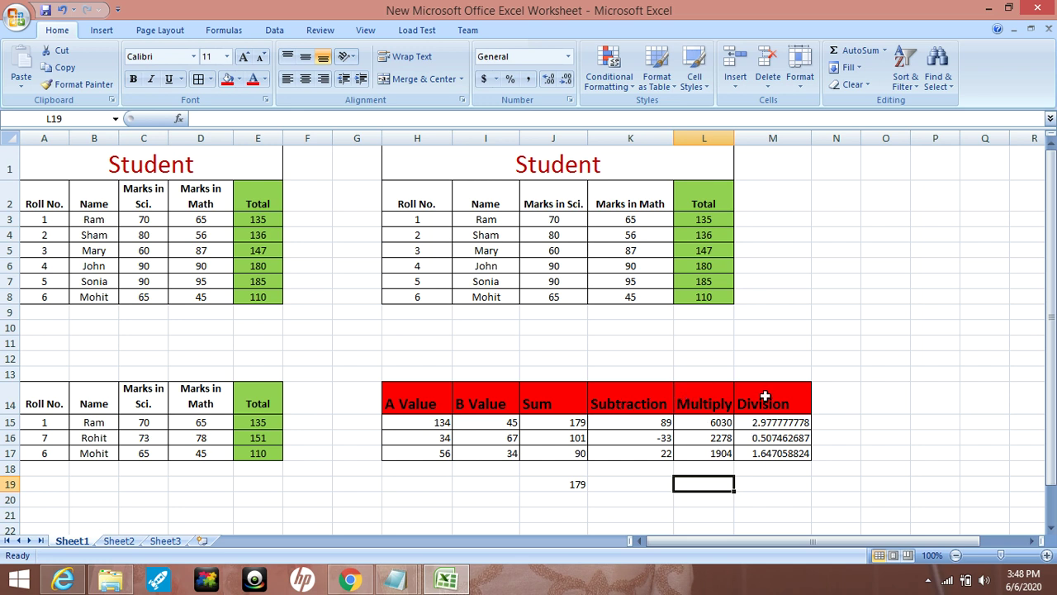
pyautogui.click(570, 488)
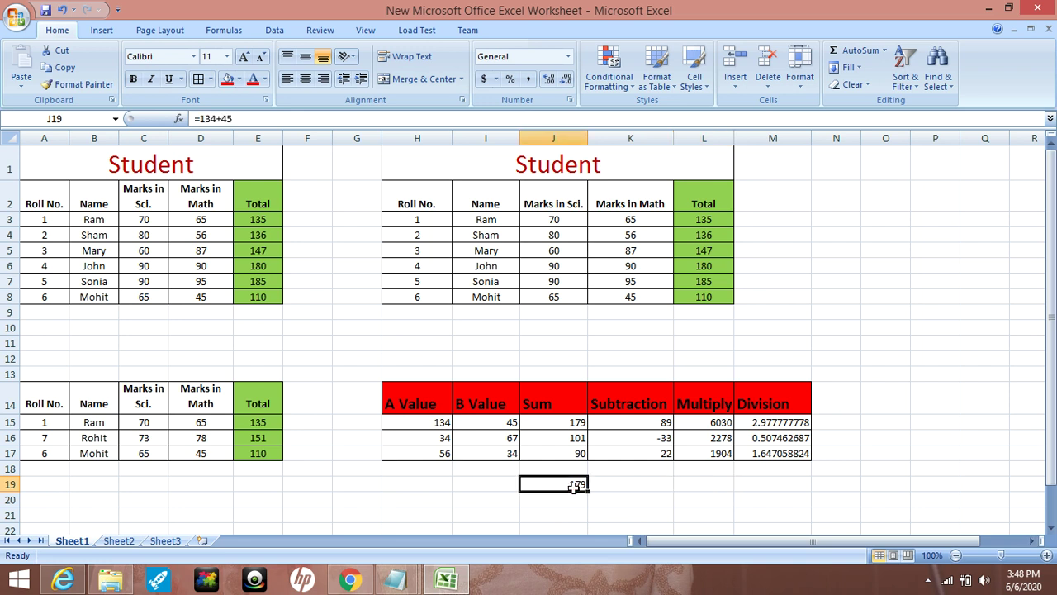
pyautogui.press('Delete')
# Enter the text SI=P*R*T/100 in cell J20 and confirm it.
pyautogui.click(563, 501)
pyautogui.write('SI=')
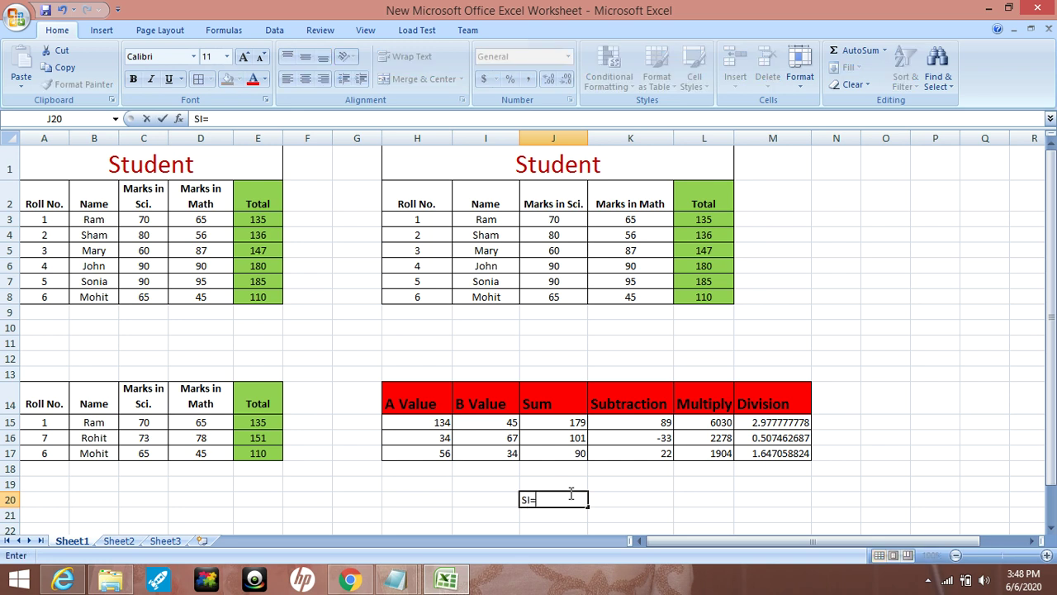
pyautogui.write('P*')
pyautogui.write('R*')
pyautogui.write('T/')
pyautogui.write('100')
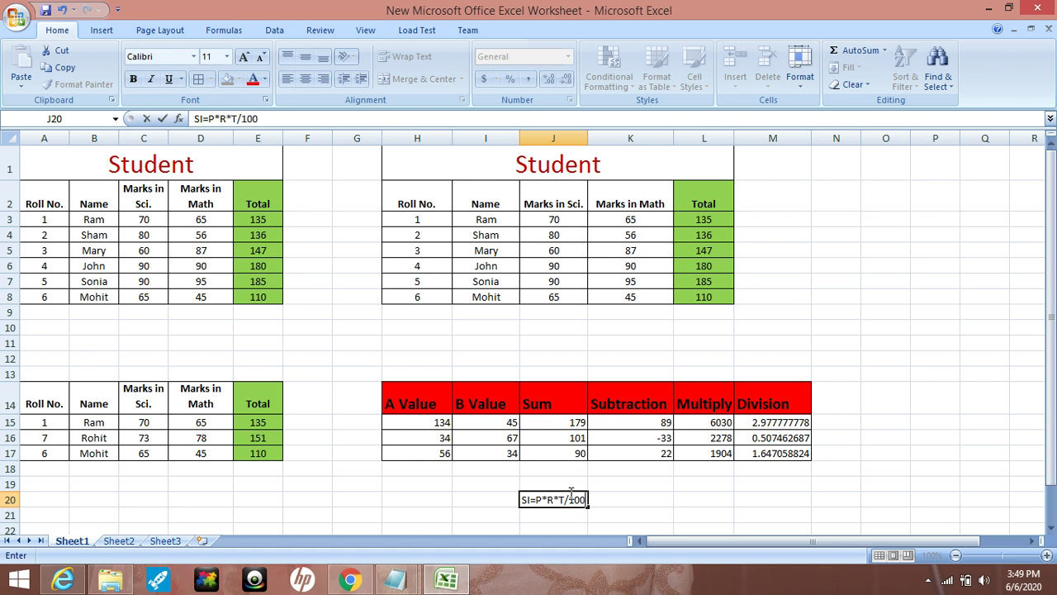
pyautogui.click(618, 494)
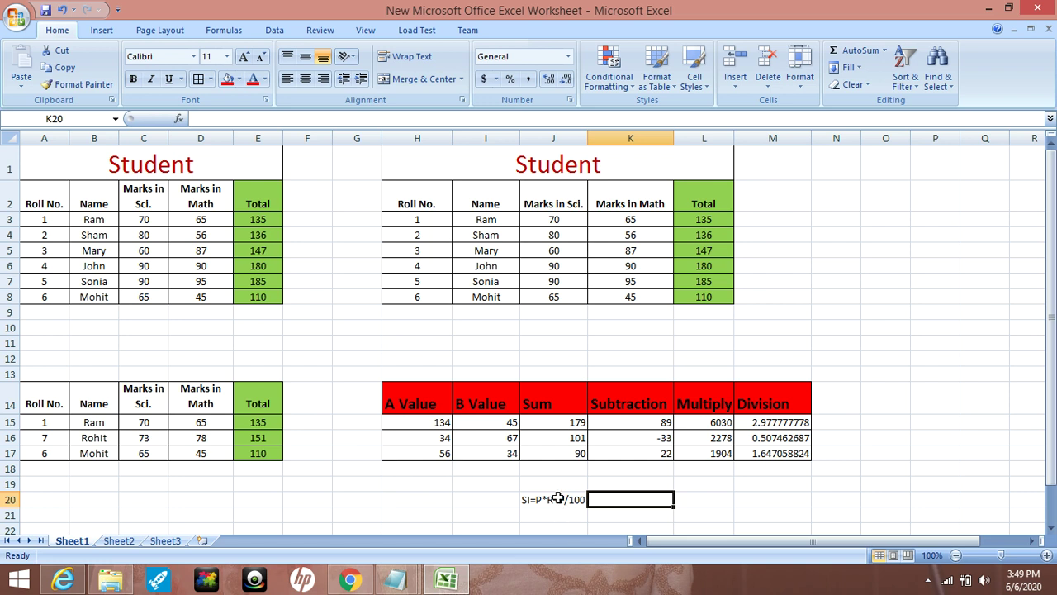
pyautogui.click(560, 498)
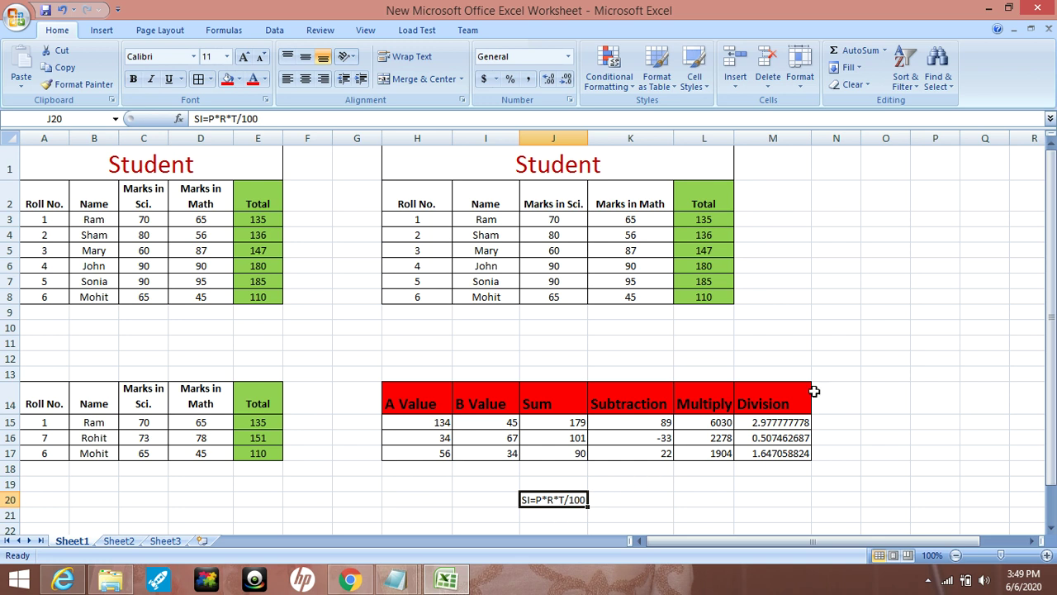
pyautogui.click(889, 202)
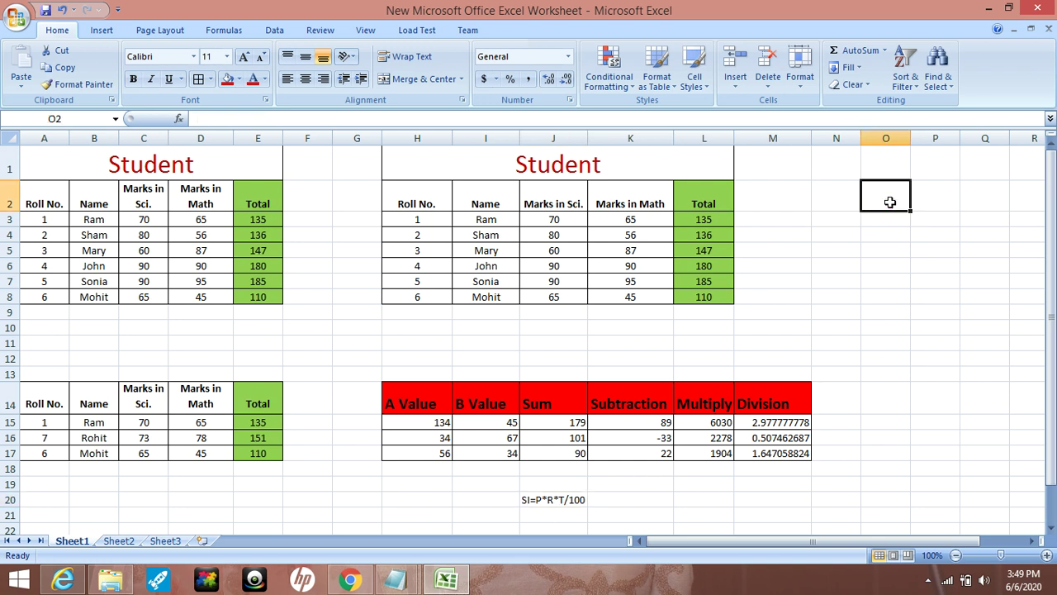
# Type the labels Principal, Rate, Time in O2:O4 and Simple Interest in O6.
pyautogui.write('Principal')
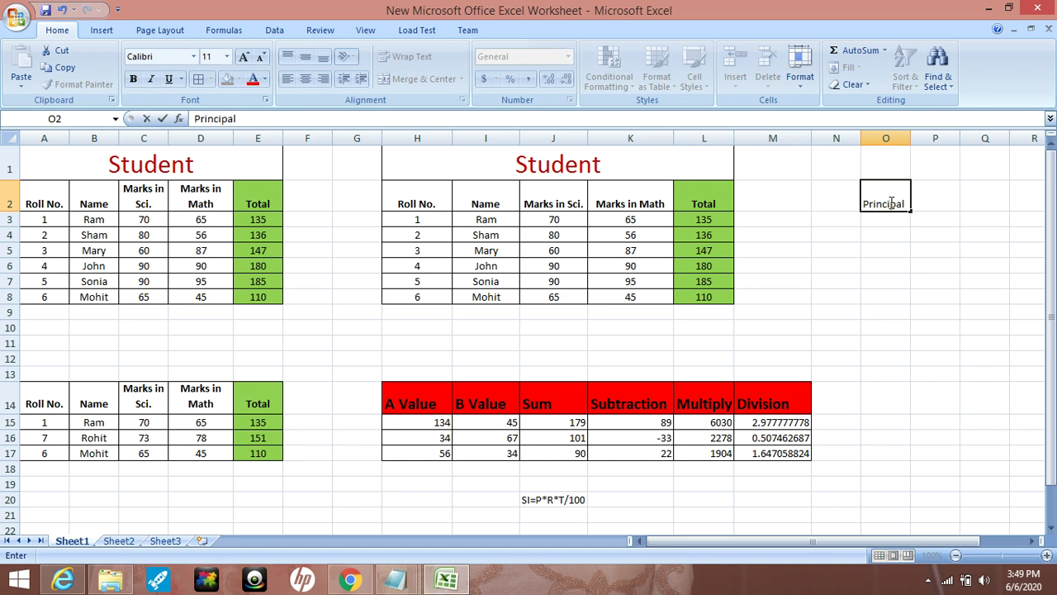
pyautogui.click(886, 218)
pyautogui.write('Rate')
pyautogui.click(881, 235)
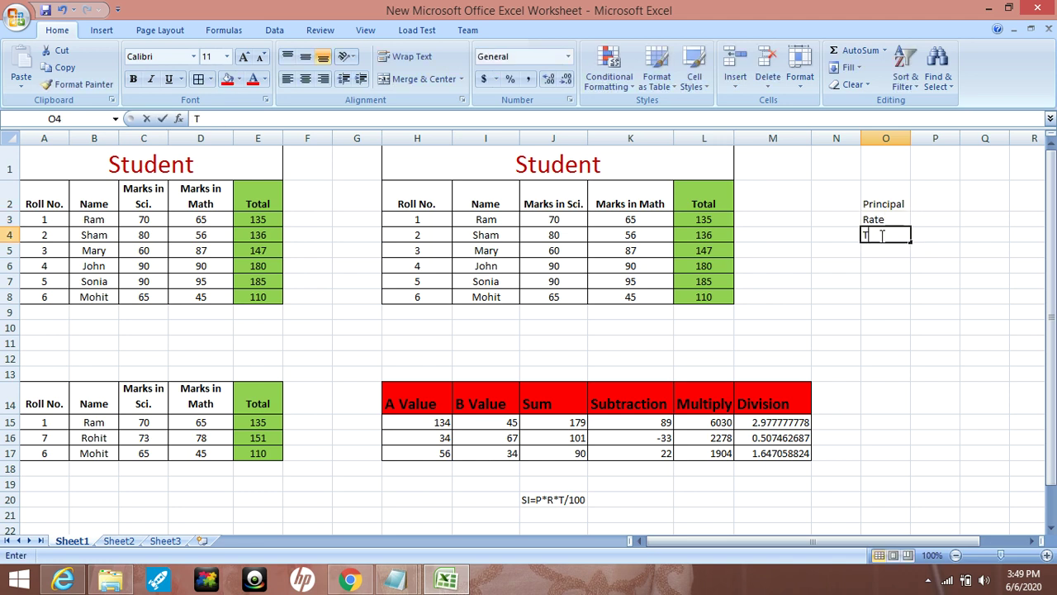
pyautogui.write('Time')
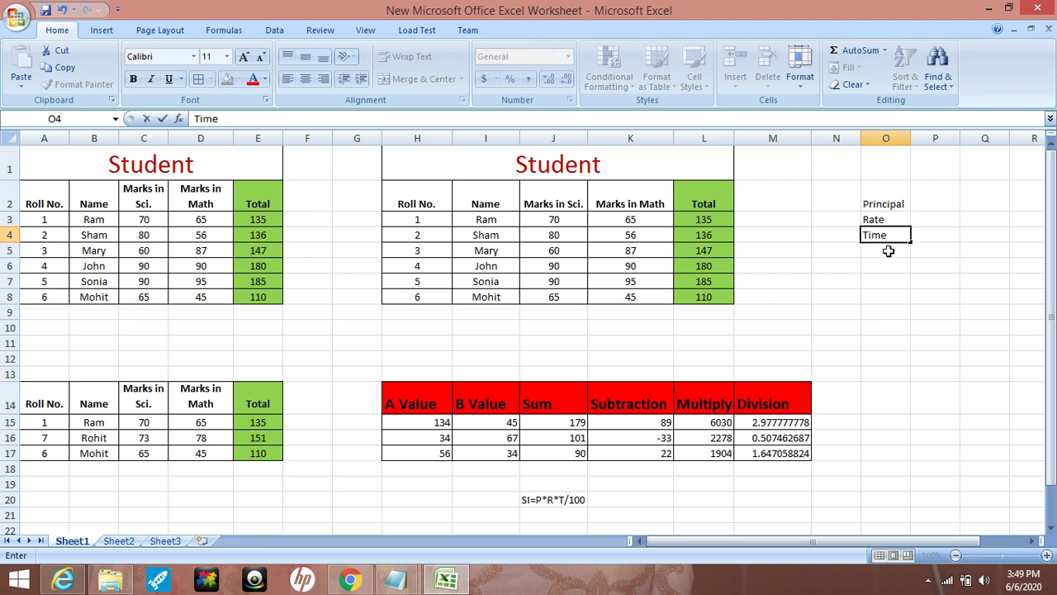
pyautogui.click(890, 261)
pyautogui.write('S')
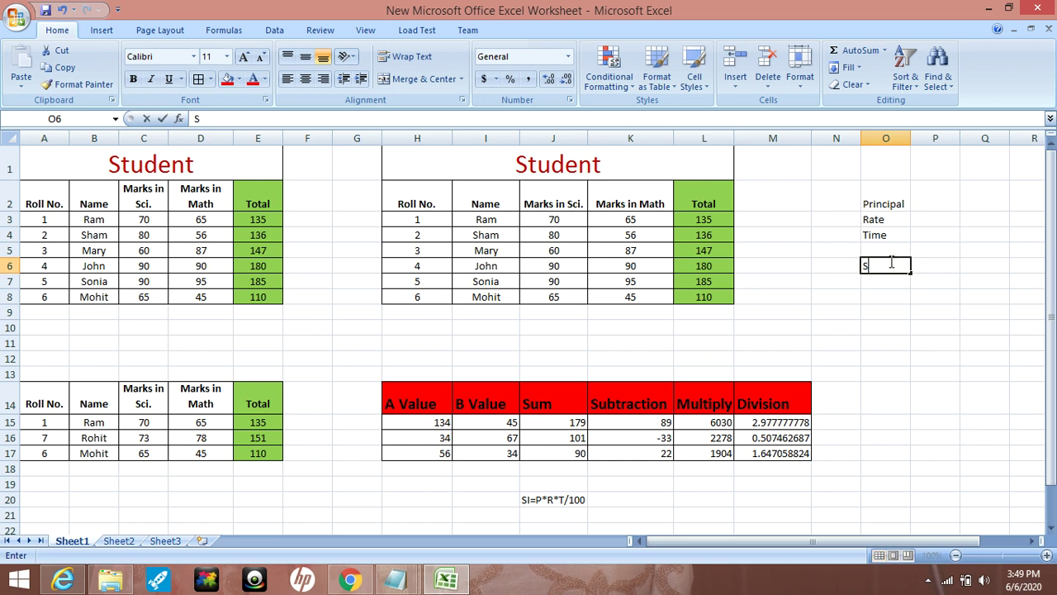
pyautogui.write('imple Interest')
pyautogui.click(935, 329)
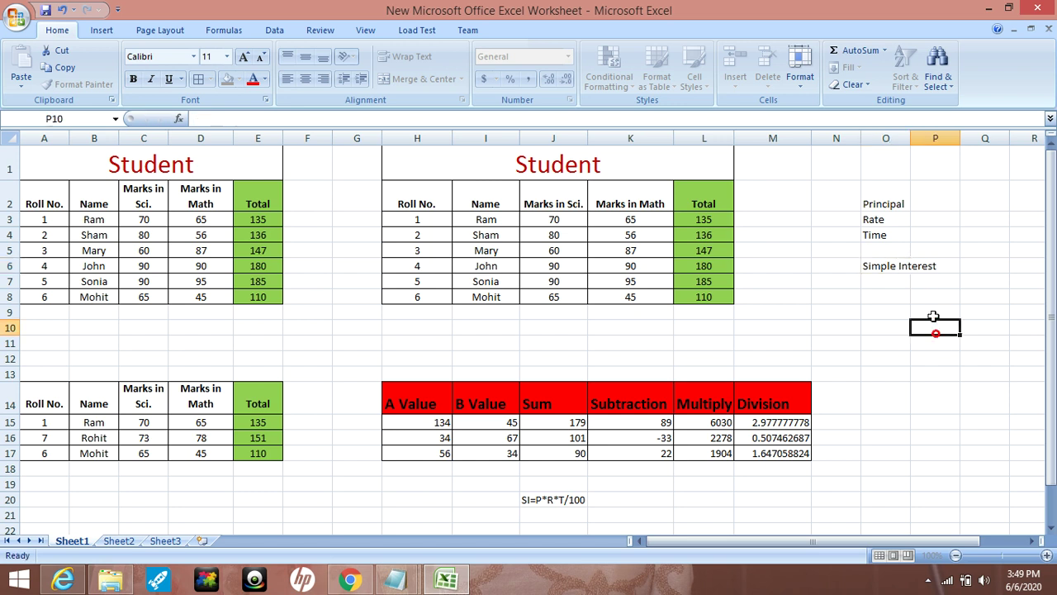
# Enter principal 1000, rate 5 and time 2 in P2:P4.
pyautogui.click(932, 195)
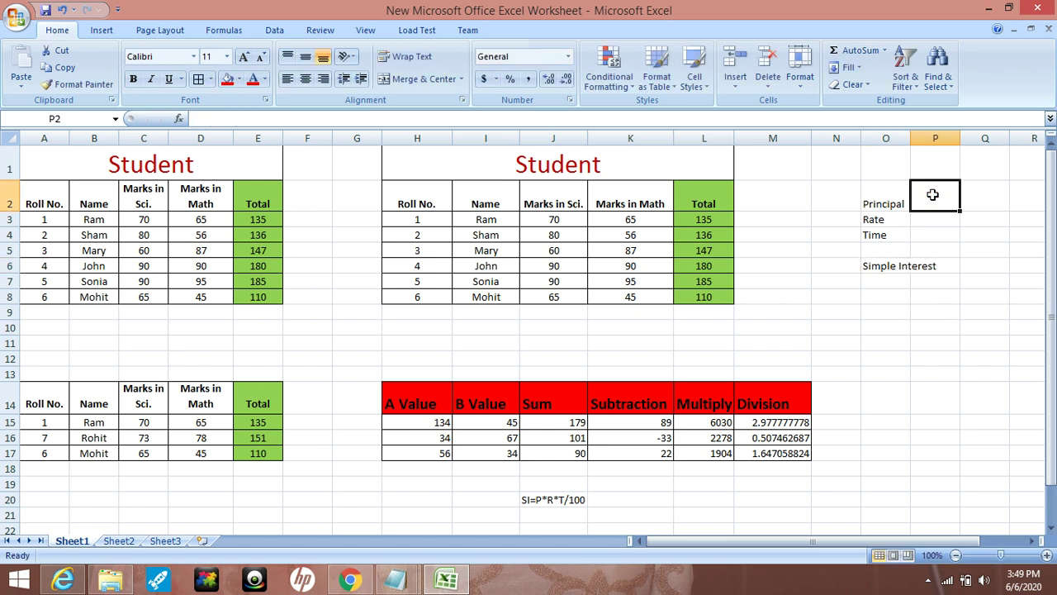
pyautogui.write('1000')
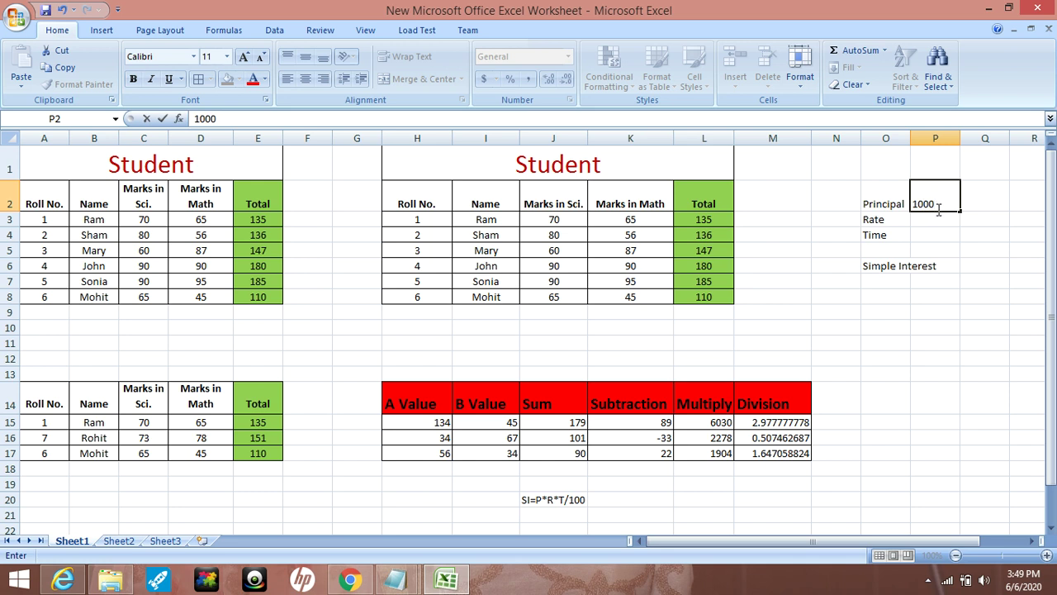
pyautogui.click(936, 219)
pyautogui.write('5')
pyautogui.click(939, 234)
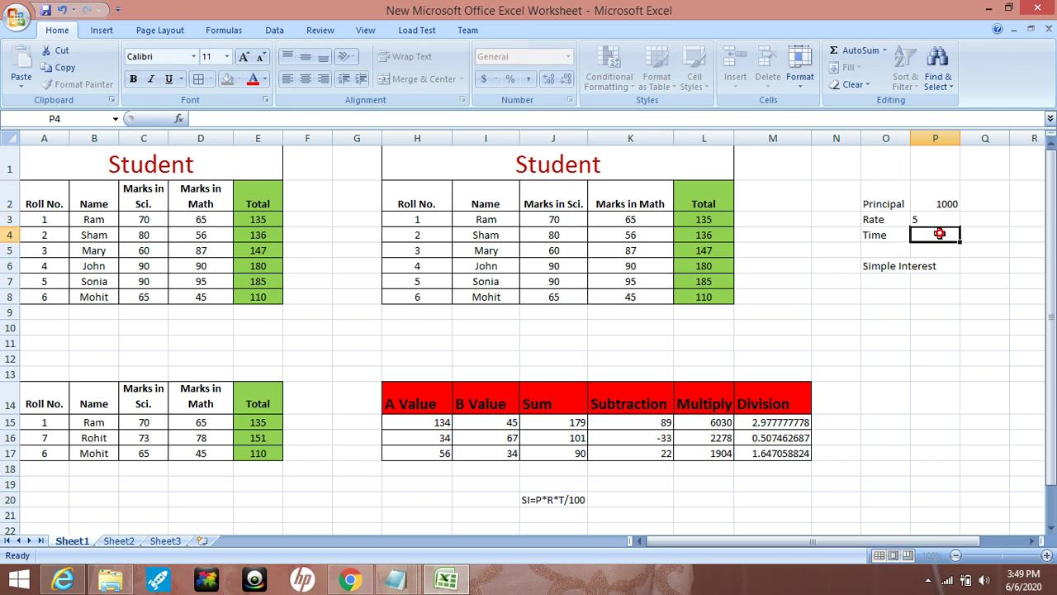
pyautogui.write('2')
pyautogui.press('Return')
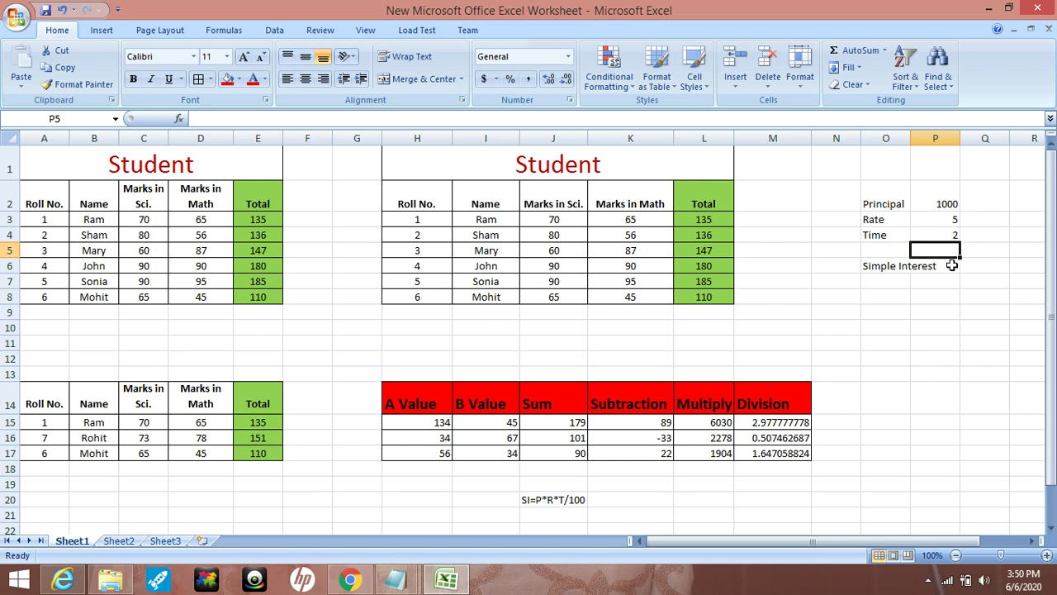
pyautogui.click(952, 265)
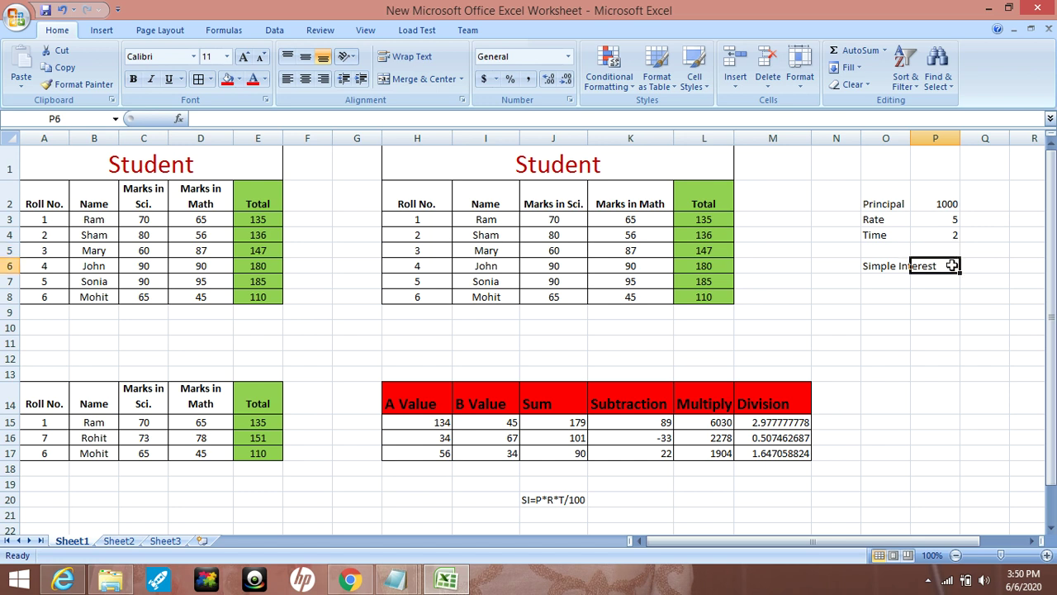
pyautogui.click(888, 267)
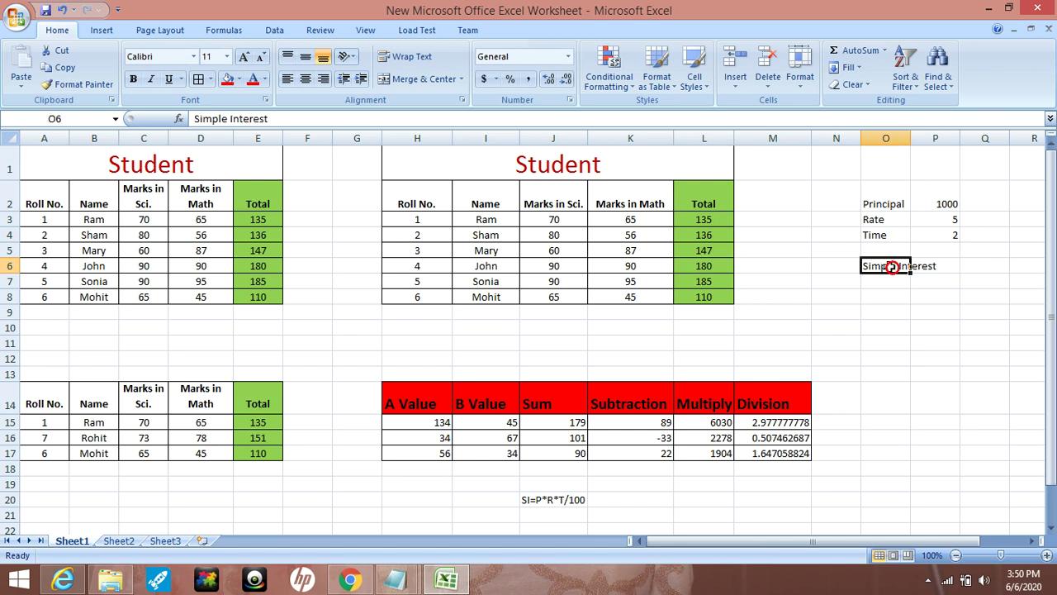
# Wrap the Simple Interest label and apply All Borders to the O2:R6 block.
pyautogui.click(398, 59)
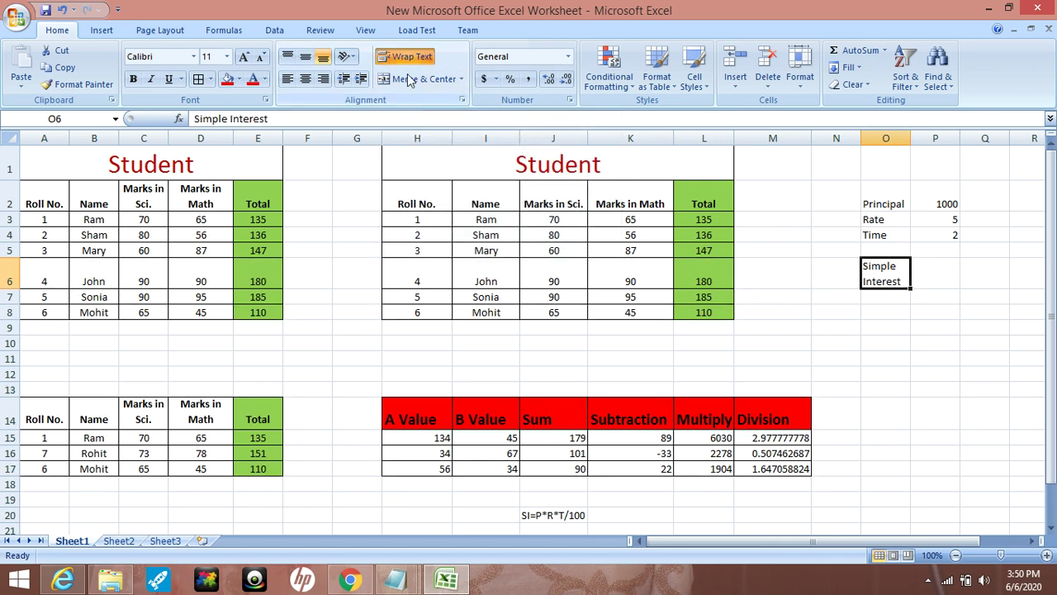
pyautogui.click(987, 340)
pyautogui.moveTo(903, 206); pyautogui.dragTo(1035, 276)
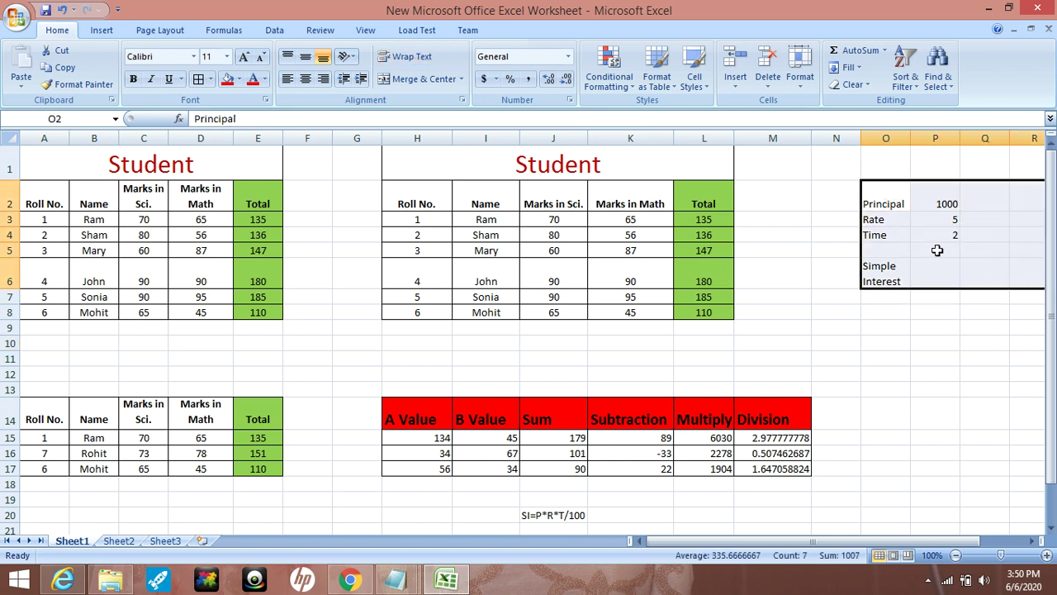
pyautogui.click(198, 78)
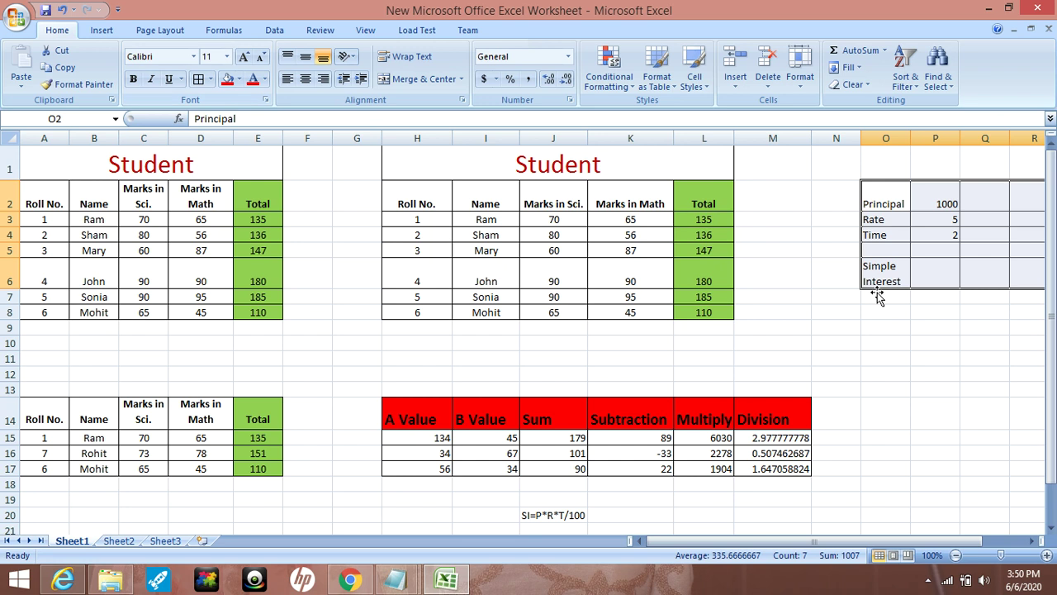
pyautogui.click(977, 351)
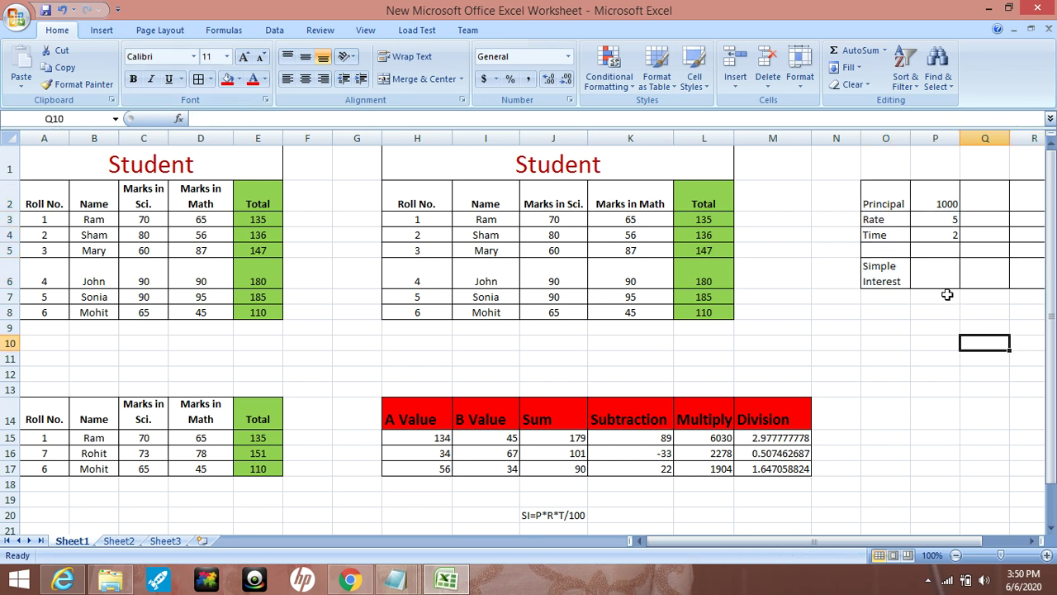
# Bold the Principal, Rate, Time and Simple Interest labels in O2:O6, then start a formula in P6.
pyautogui.moveTo(886, 205); pyautogui.dragTo(903, 281)
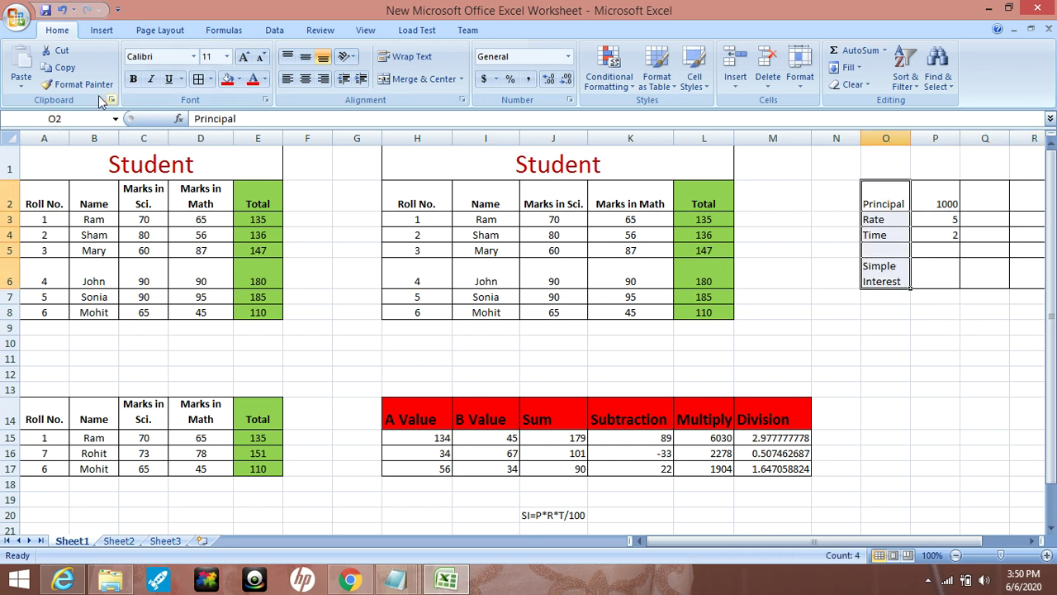
pyautogui.click(133, 78)
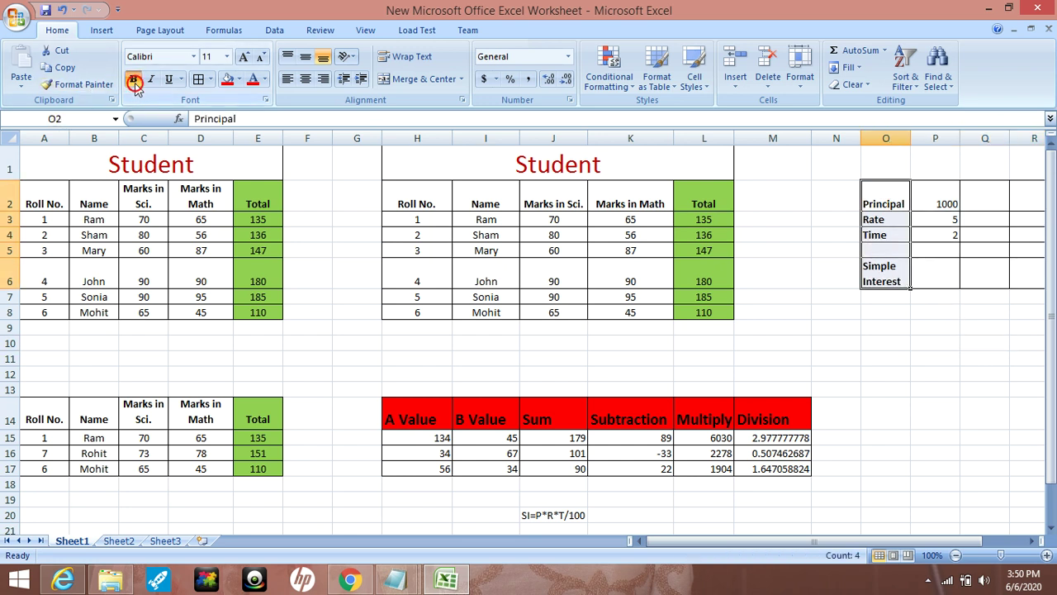
pyautogui.click(871, 326)
pyautogui.click(932, 281)
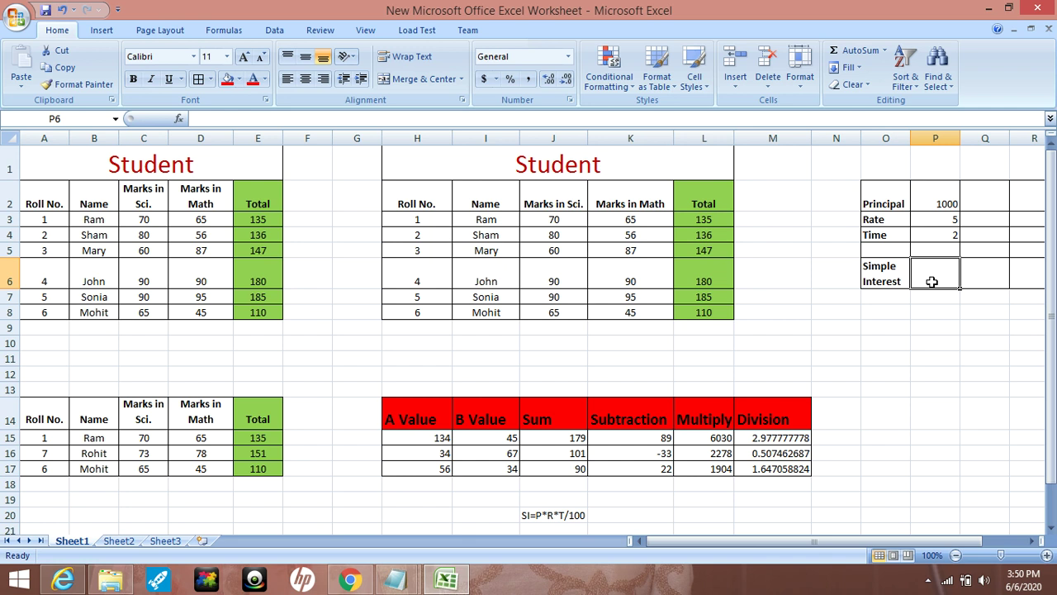
pyautogui.write('=')
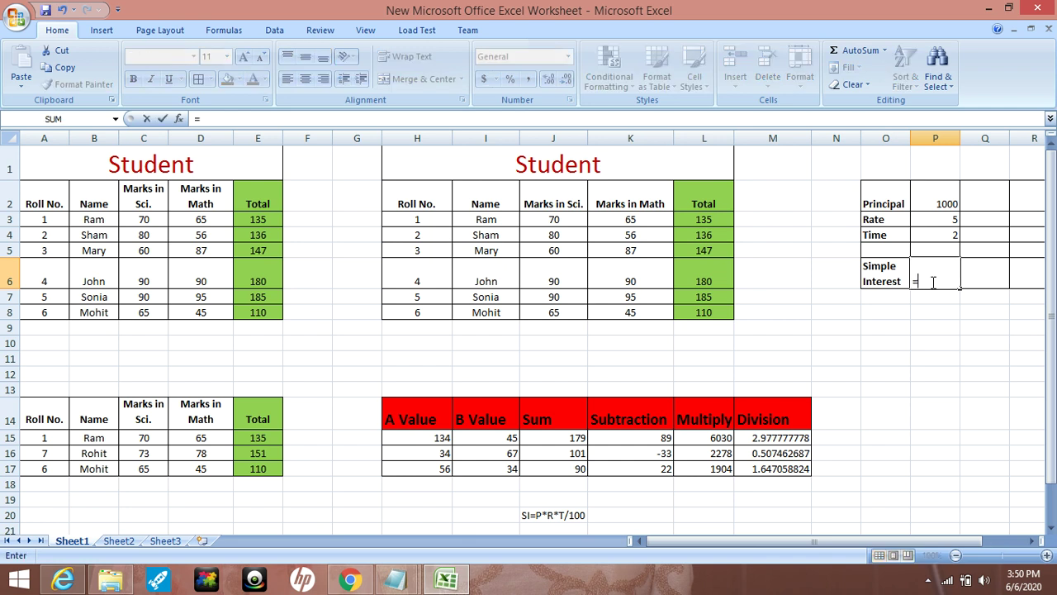
# Build =P2*P3*P4/100 in P6 so the simple interest shows 100.
pyautogui.click(937, 202)
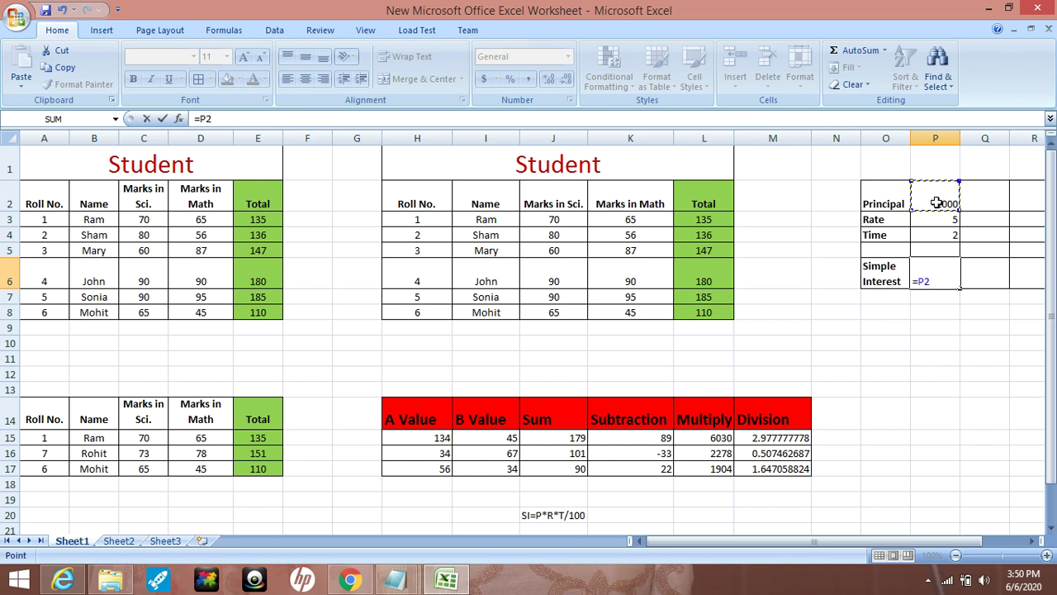
pyautogui.write('*')
pyautogui.click(939, 221)
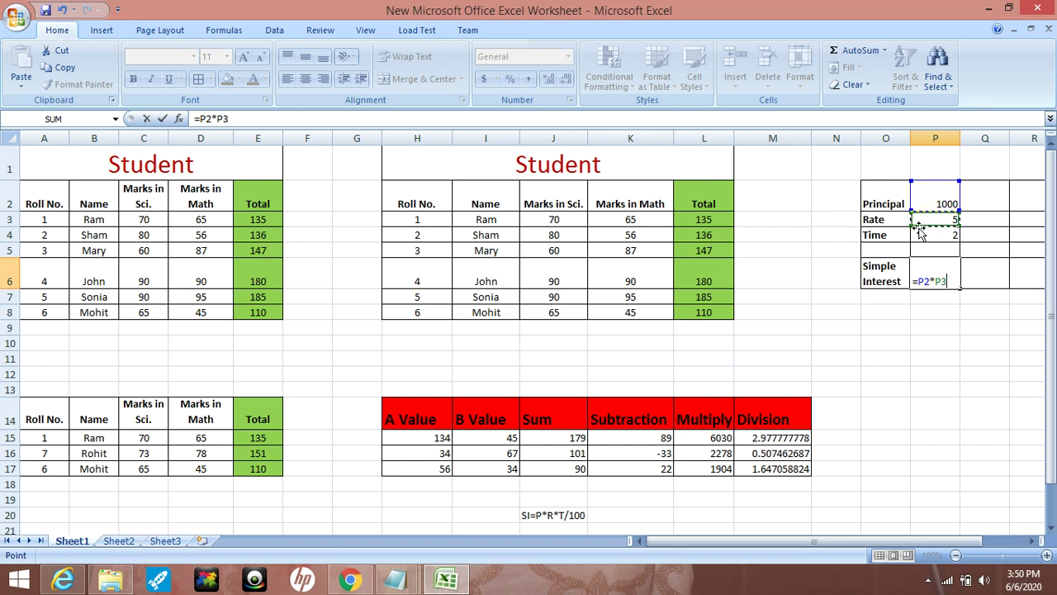
pyautogui.write('*')
pyautogui.click(947, 237)
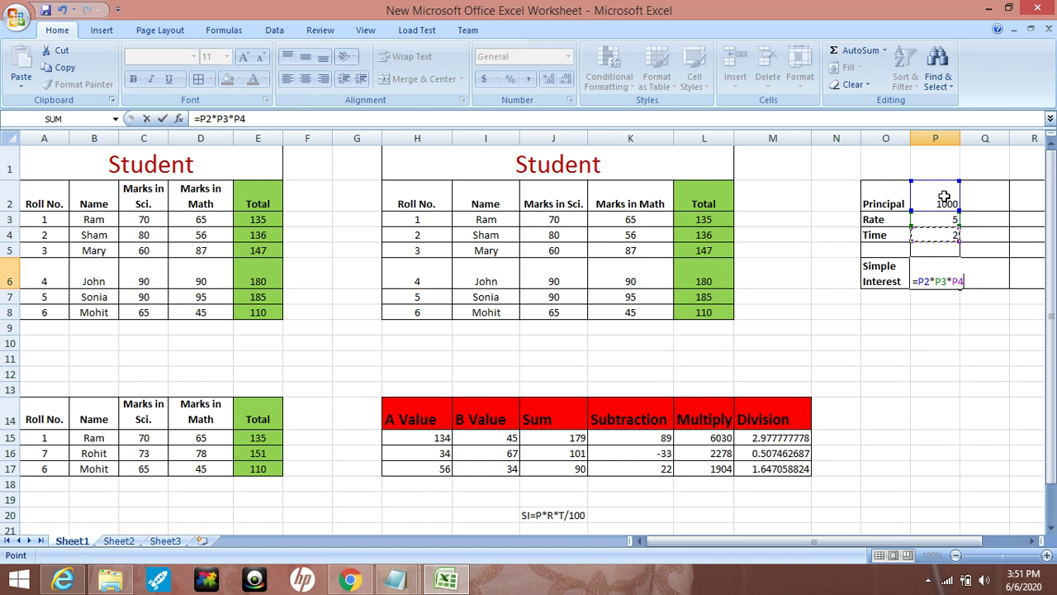
pyautogui.write('/100')
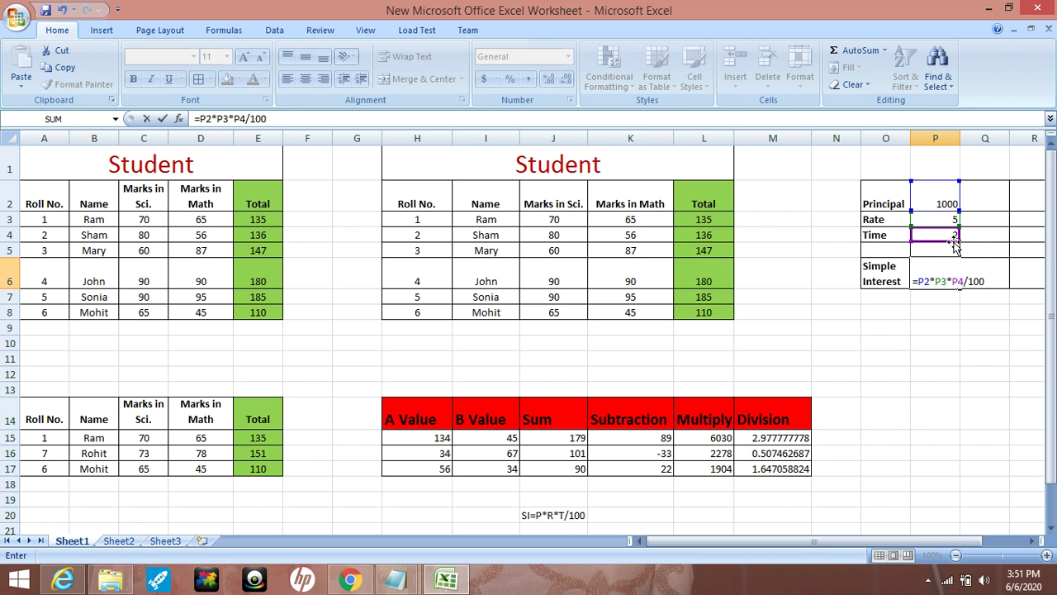
pyautogui.press('Return')
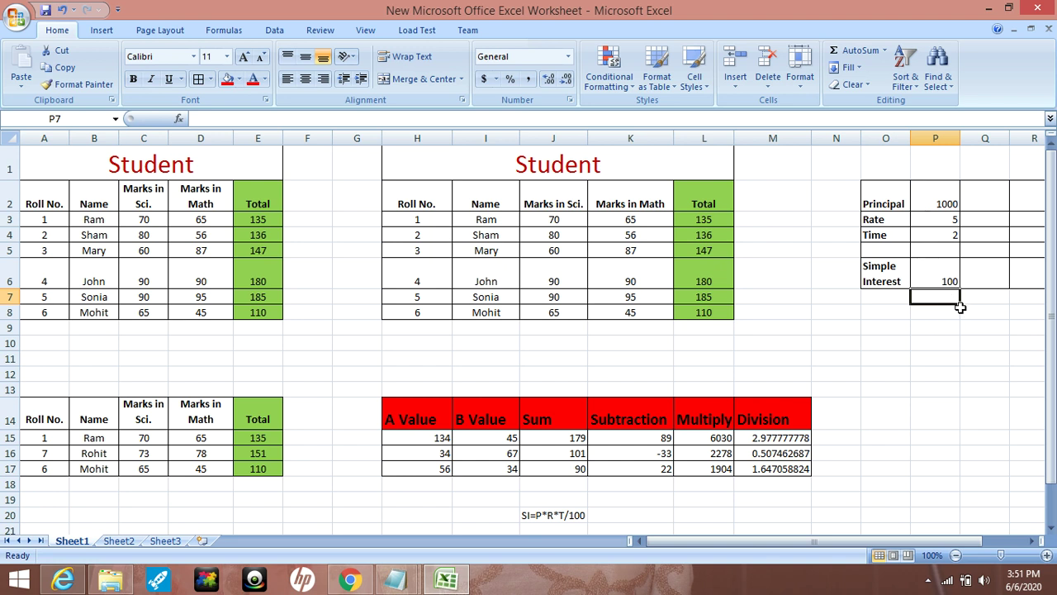
pyautogui.click(986, 207)
# Enter principal 4000, rate 6 and time 1 in Q2:Q4.
pyautogui.write('4000')
pyautogui.click(995, 221)
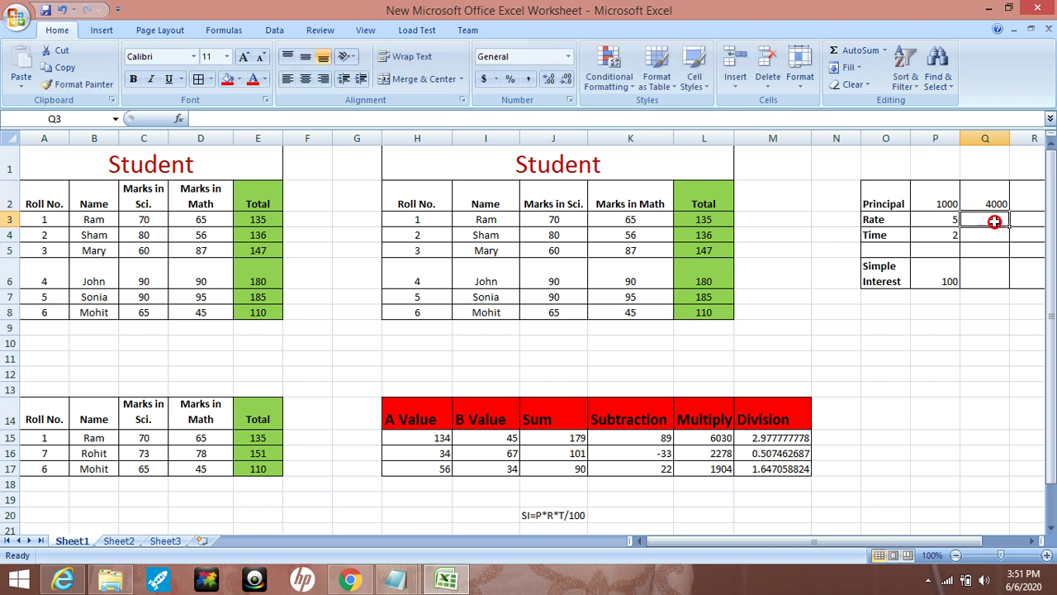
pyautogui.write('6')
pyautogui.click(997, 237)
pyautogui.write('1')
pyautogui.click(999, 299)
# Copy the P6 interest formula into Q6, giving 240, and compare the two formulas.
pyautogui.click(943, 283)
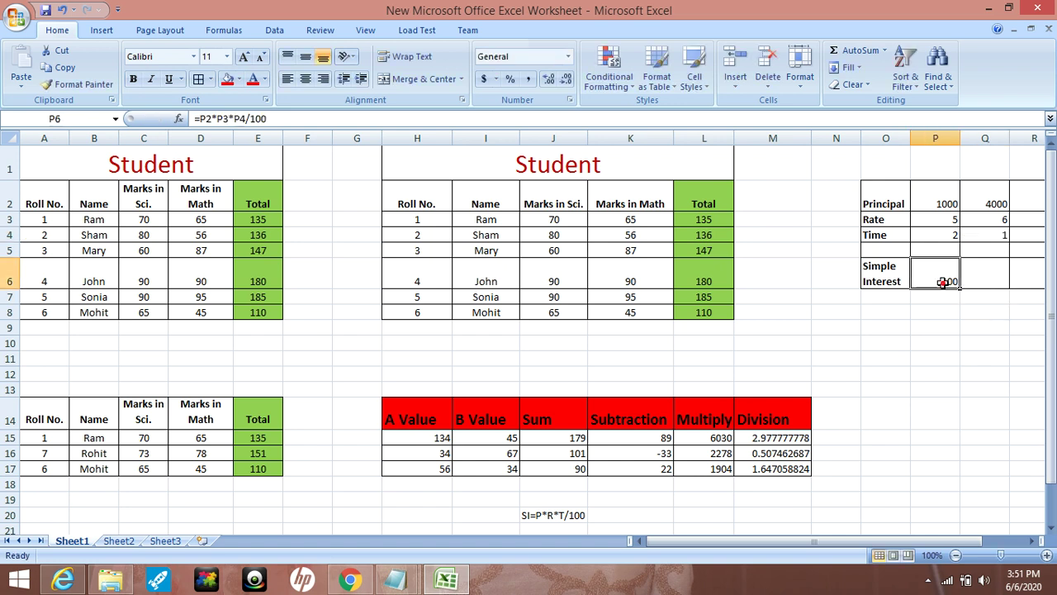
pyautogui.hotkey('ctrl', 'c')
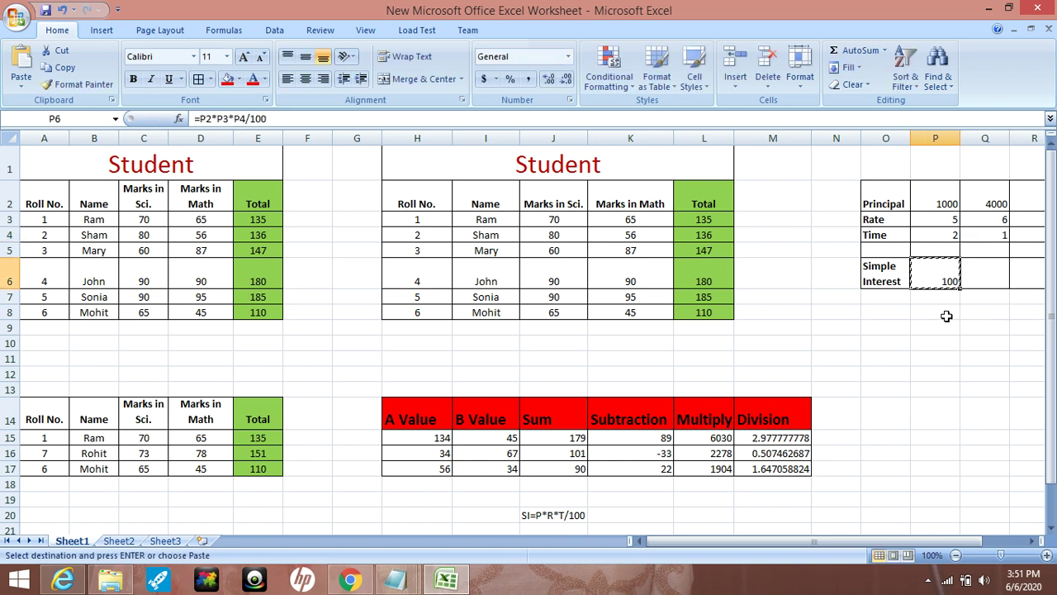
pyautogui.click(993, 278)
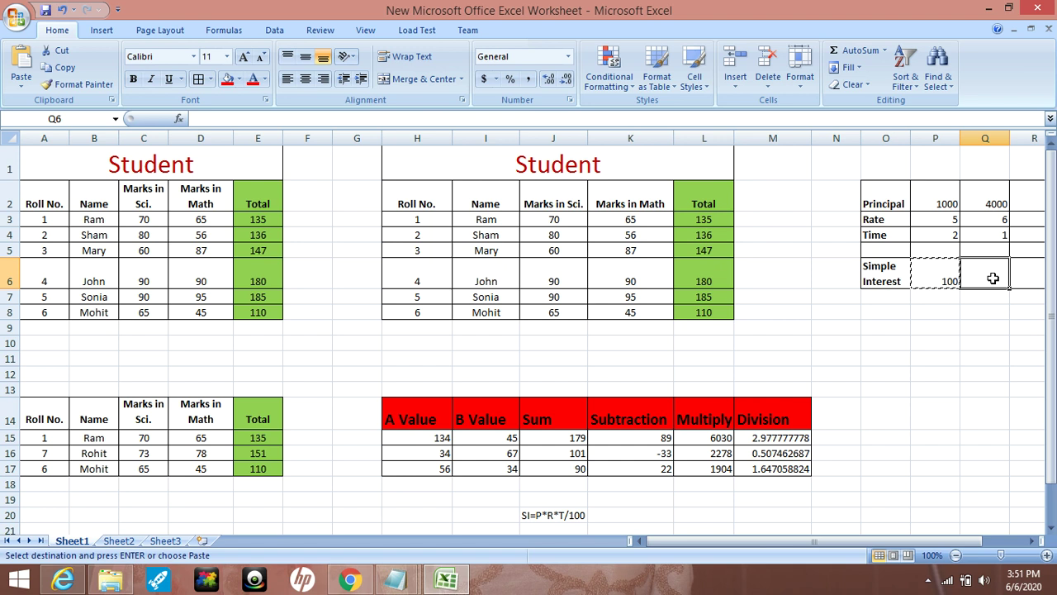
pyautogui.hotkey('ctrl', 'v')
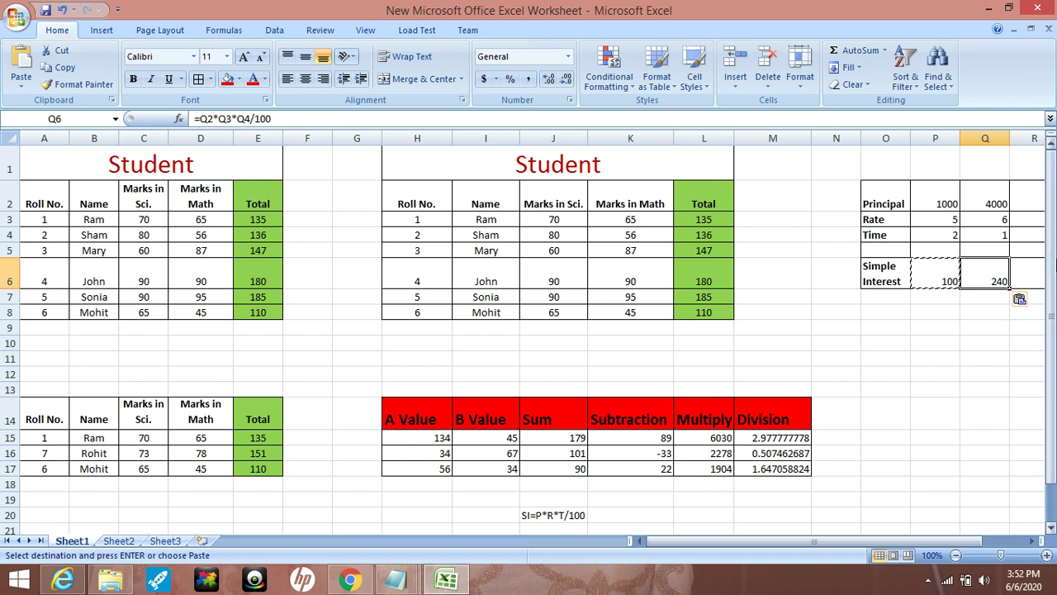
pyautogui.click(933, 279)
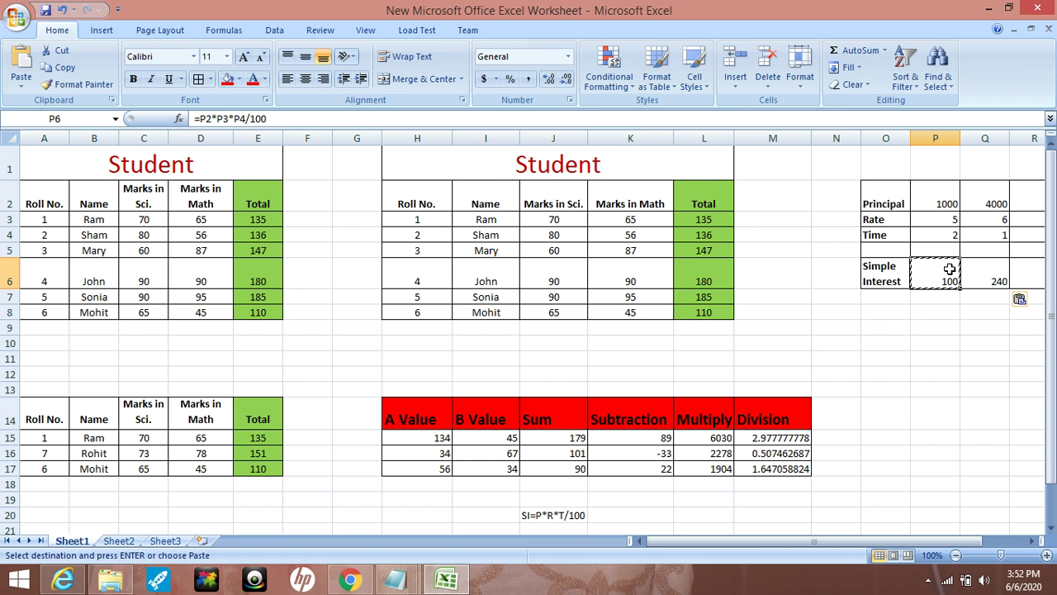
pyautogui.click(1001, 283)
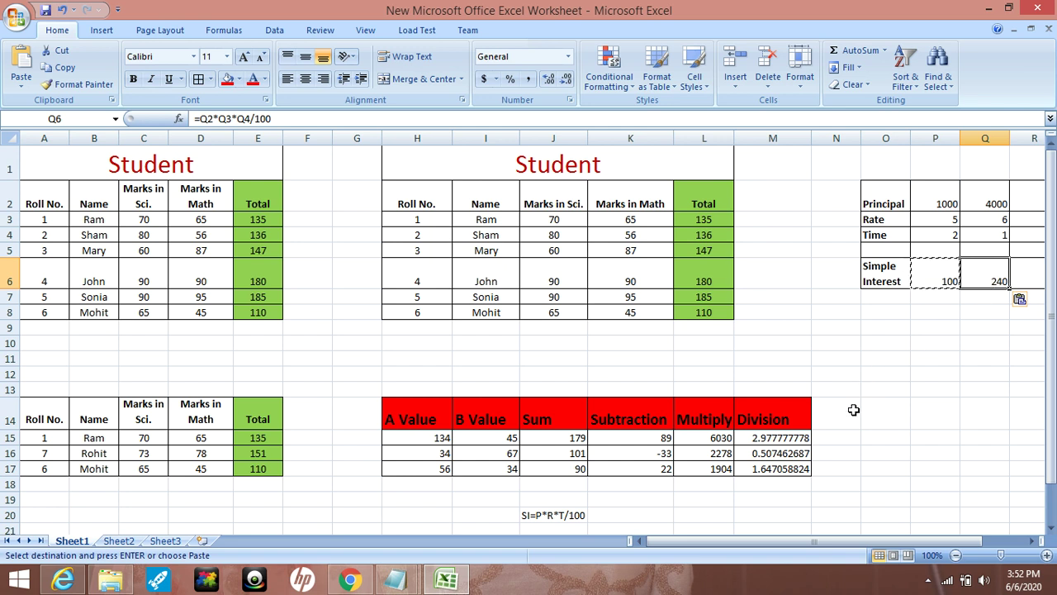
pyautogui.moveTo(446, 579)
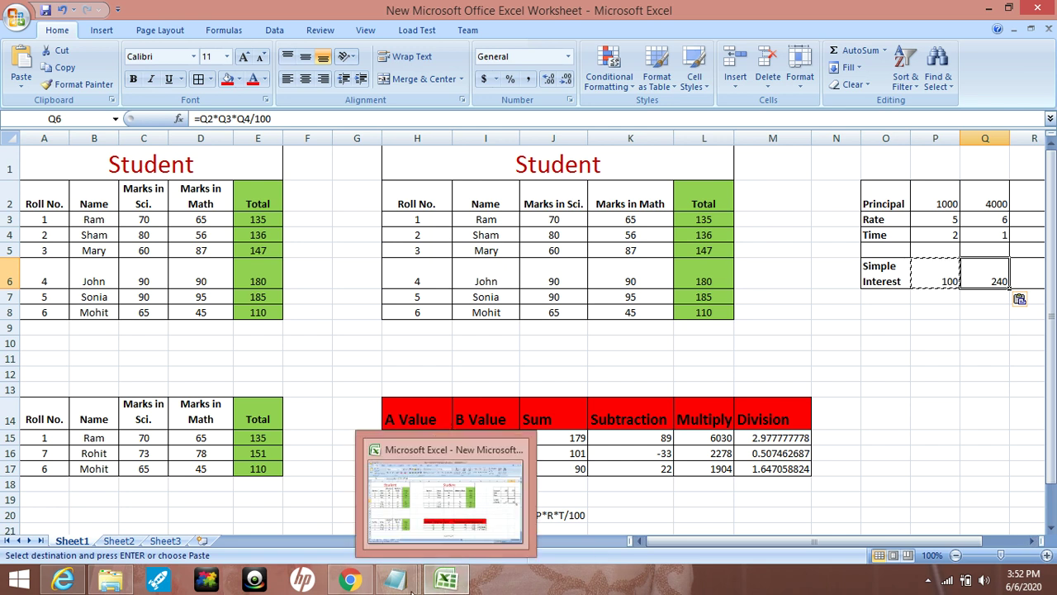
pyautogui.click(396, 580)
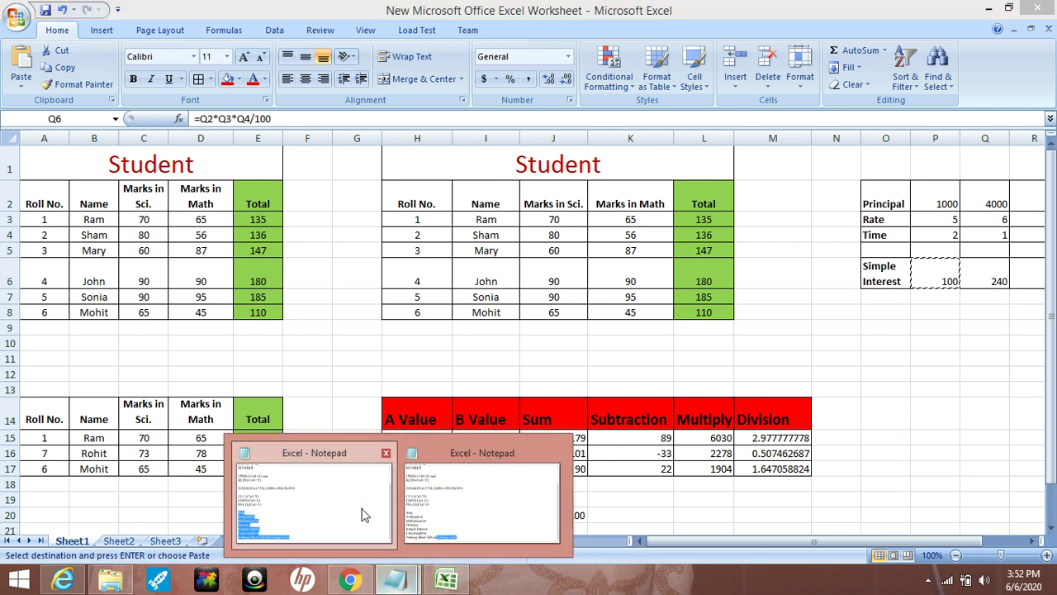
pyautogui.click(365, 516)
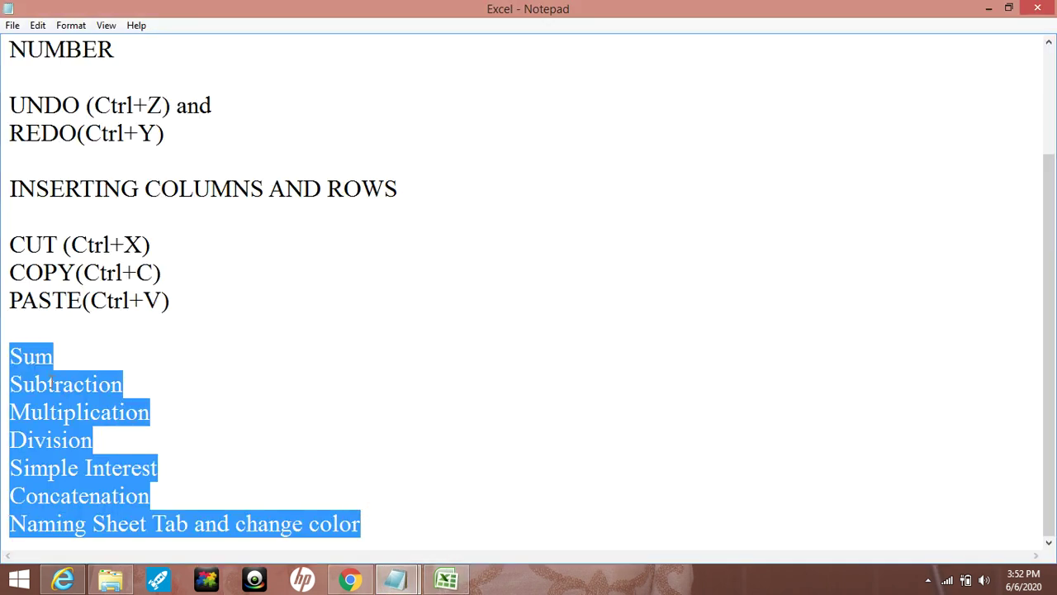
pyautogui.click(55, 396)
pyautogui.moveTo(98, 441); pyautogui.dragTo(3, 447)
pyautogui.moveTo(170, 474); pyautogui.dragTo(4, 463)
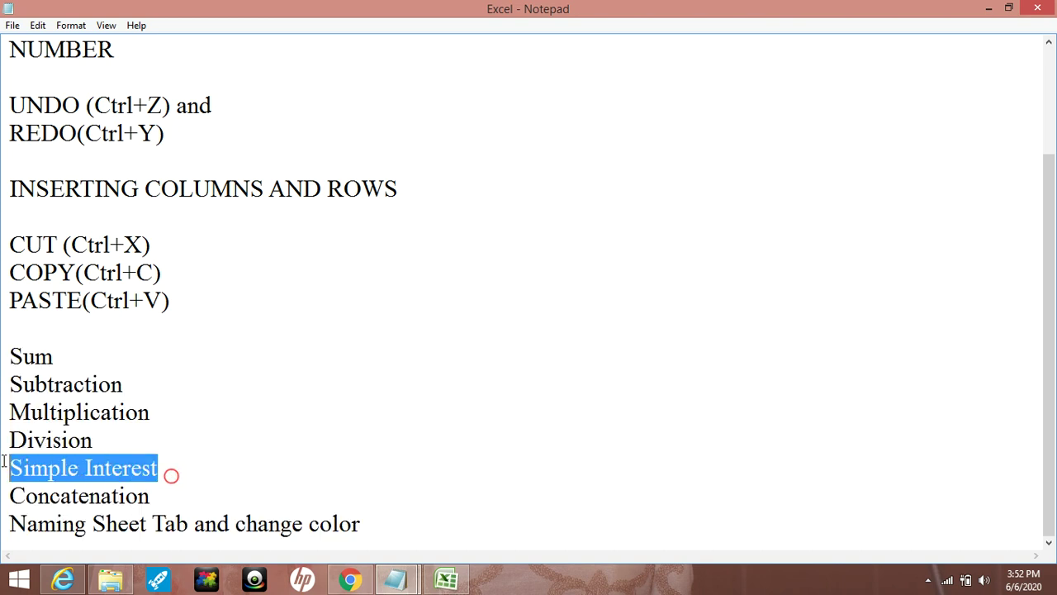
pyautogui.moveTo(151, 497); pyautogui.dragTo(5, 483)
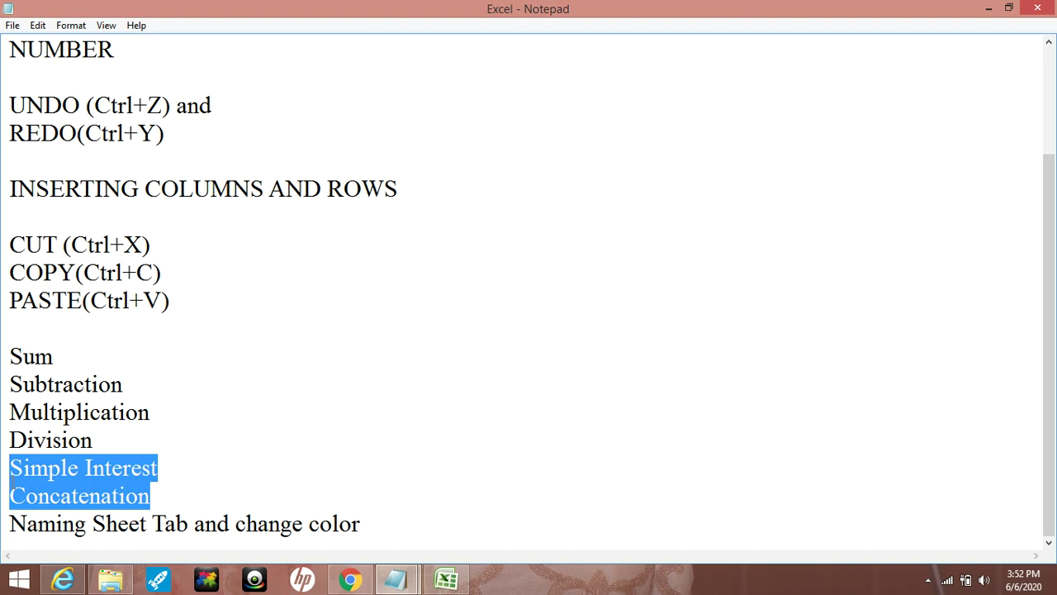
pyautogui.moveTo(396, 579)
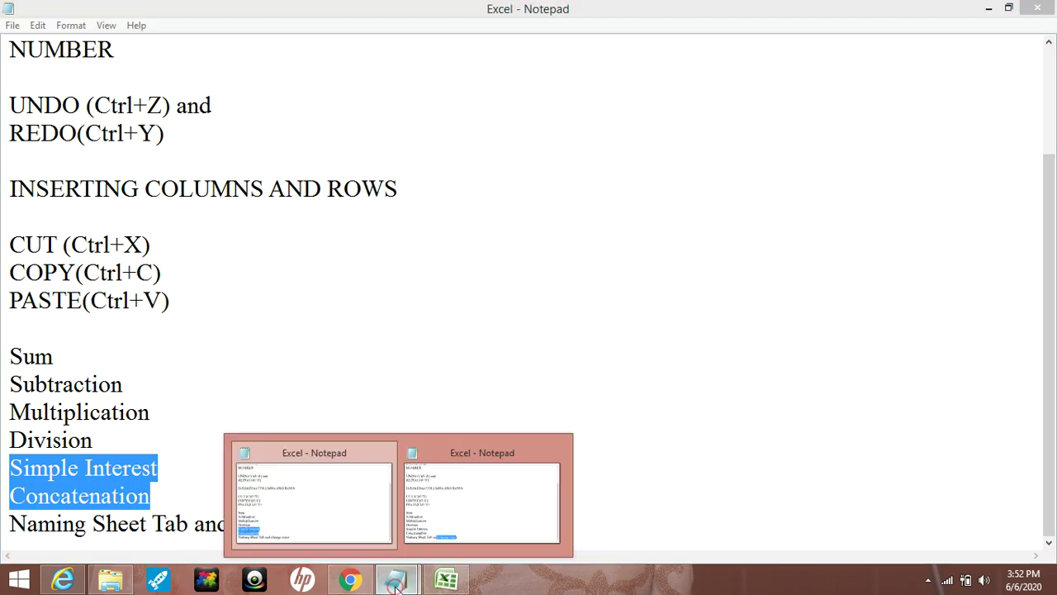
pyautogui.click(446, 582)
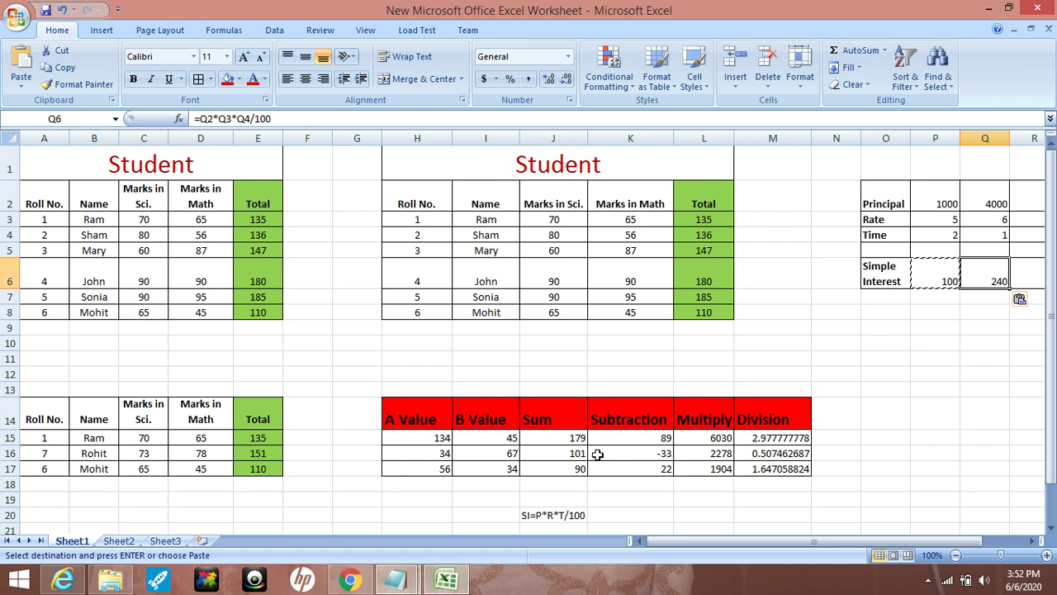
# Enter a sample first and last name in B22 and D22, with First Name and Last Name headings above.
pyautogui.scroll(-2, 598, 454)
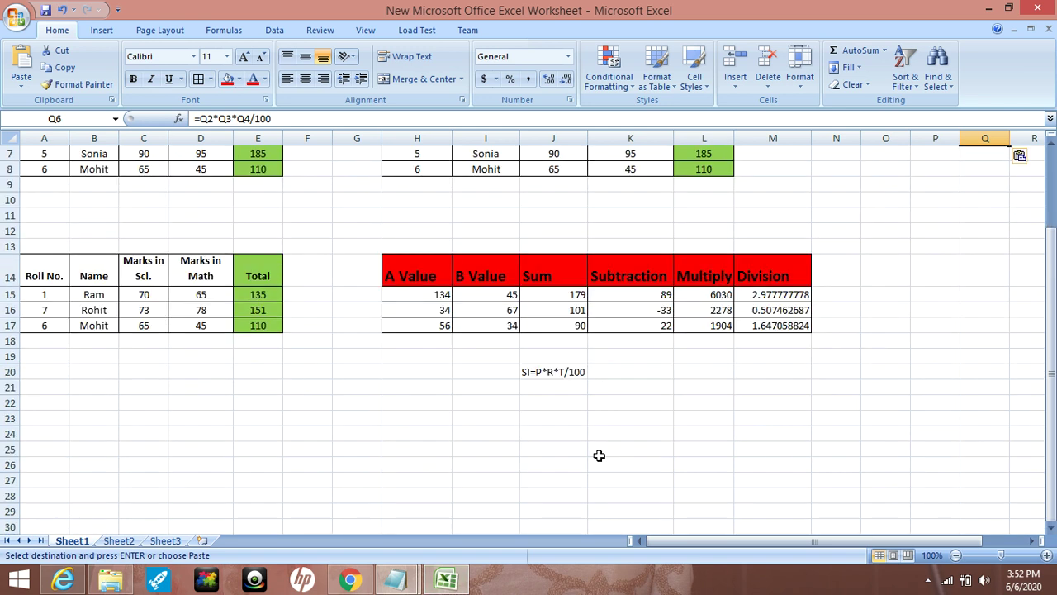
pyautogui.click(108, 404)
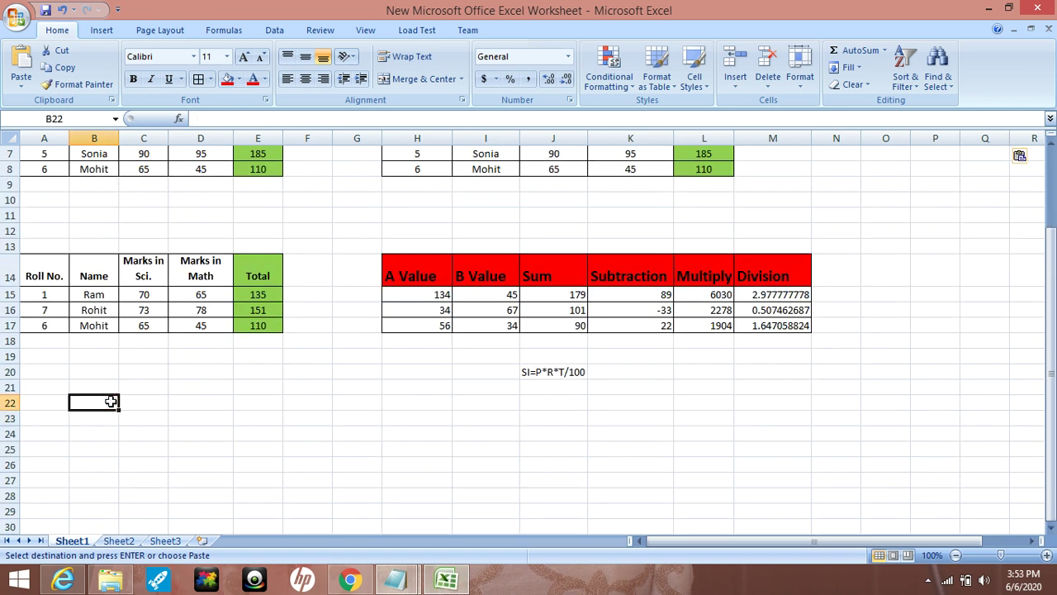
pyautogui.write('Sonia')
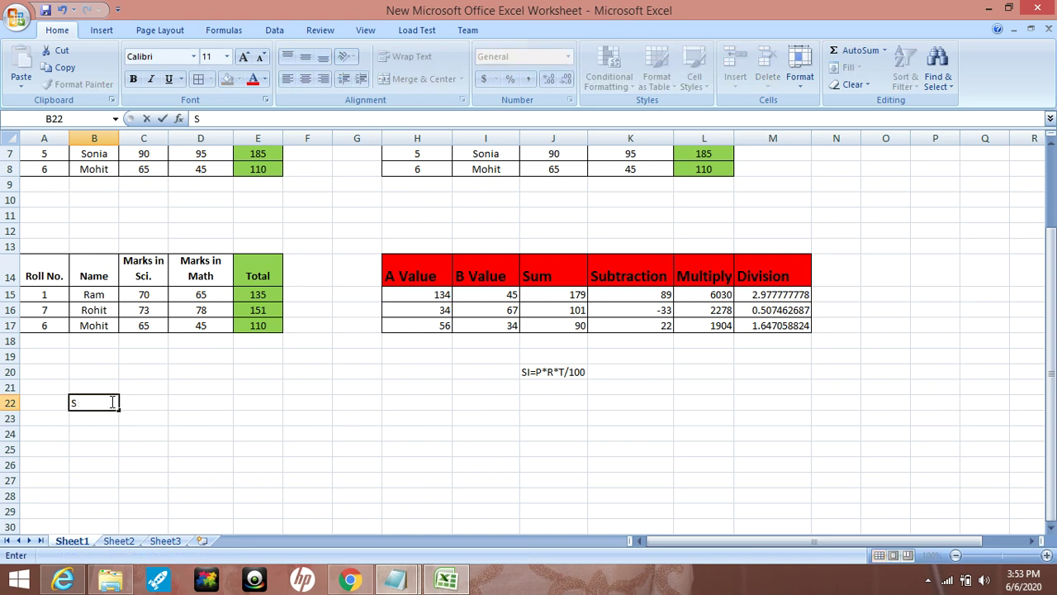
pyautogui.click(193, 437)
pyautogui.click(196, 404)
pyautogui.write('Grover')
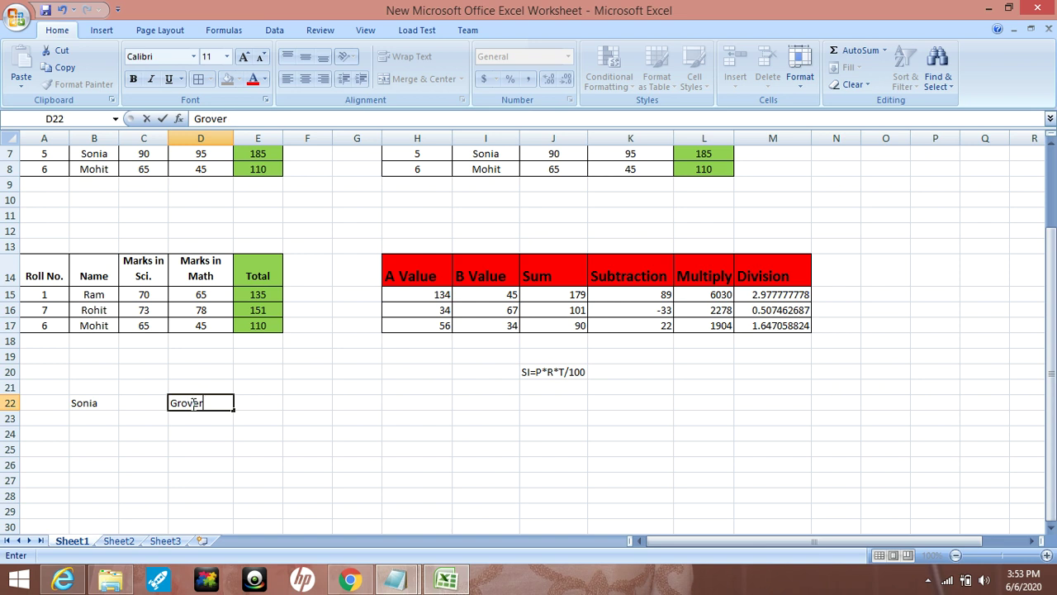
pyautogui.click(109, 384)
pyautogui.write('First')
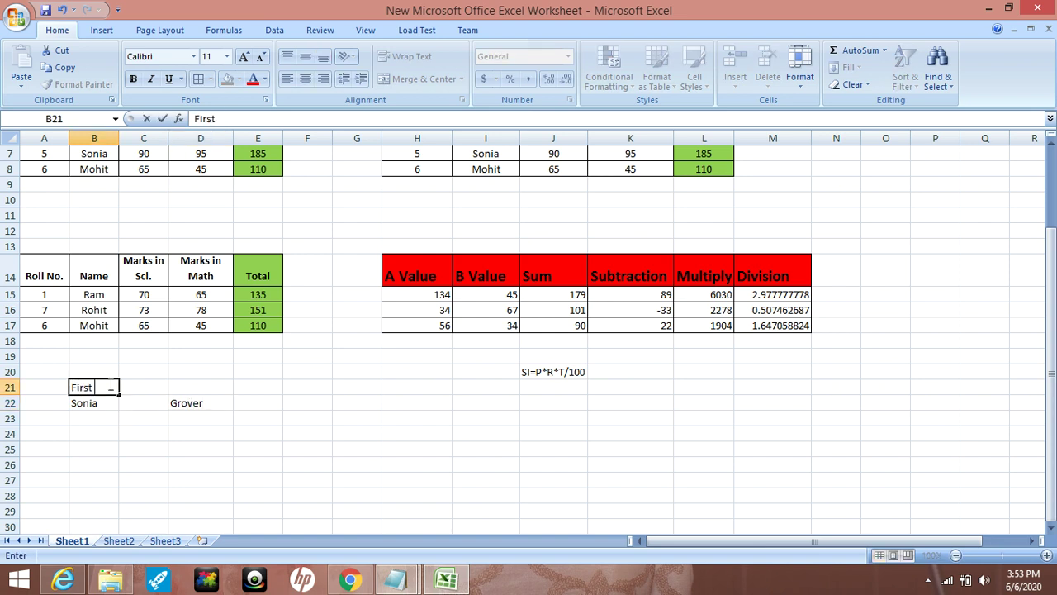
pyautogui.write(' Name')
pyautogui.click(188, 444)
pyautogui.click(200, 390)
pyautogui.write('Last Nam')
pyautogui.click(297, 448)
# Apply All Borders to B21:F22, add a Full Name heading in F21, and widen column F.
pyautogui.moveTo(93, 385)
pyautogui.mouseDown()
pyautogui.moveTo(77, 403)
pyautogui.moveTo(316, 403)
pyautogui.mouseUp()
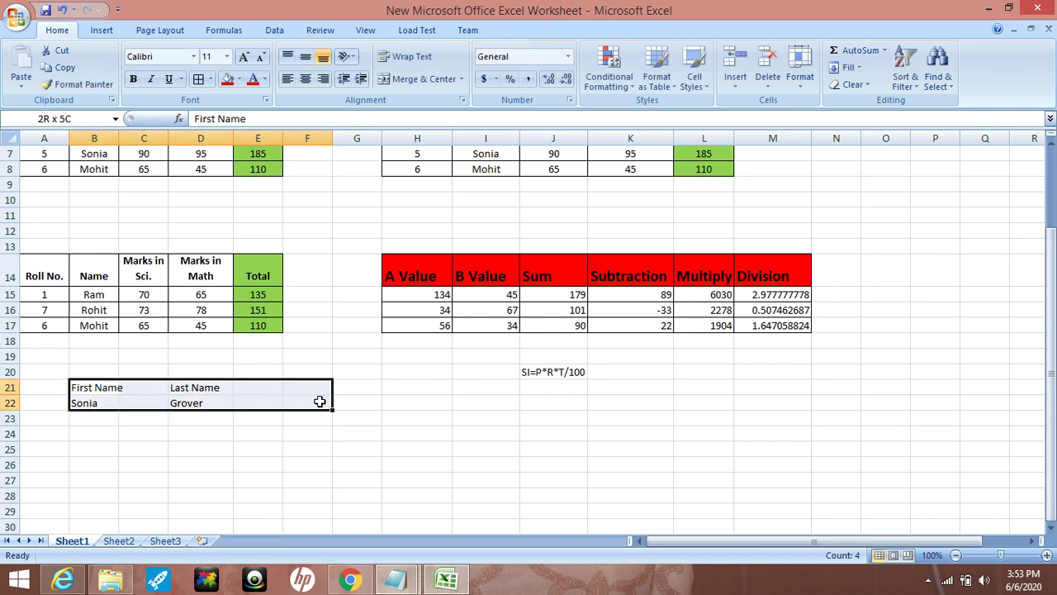
pyautogui.click(198, 79)
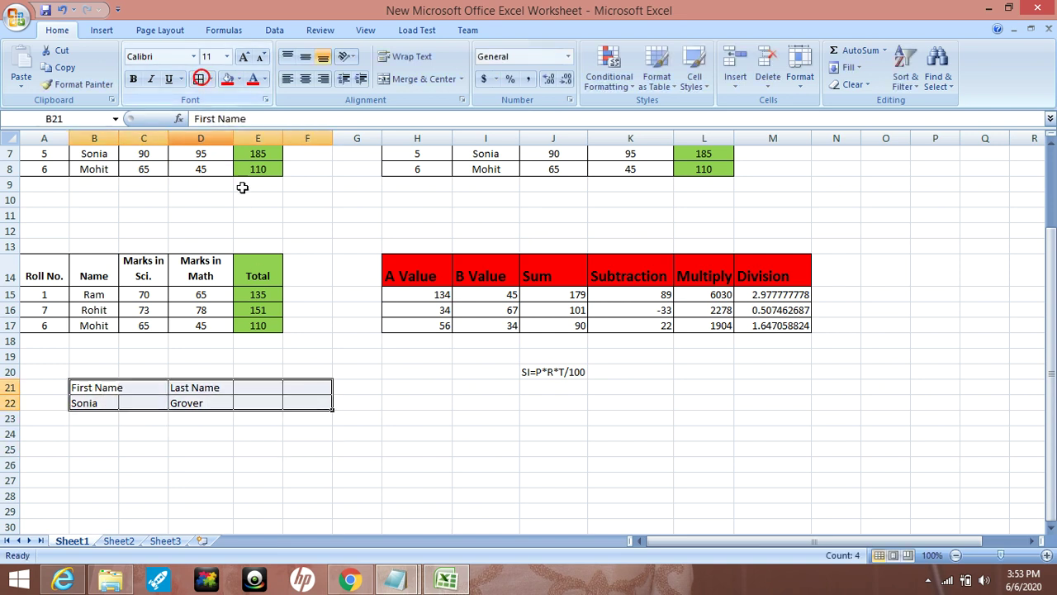
pyautogui.click(322, 388)
pyautogui.write('Full Name')
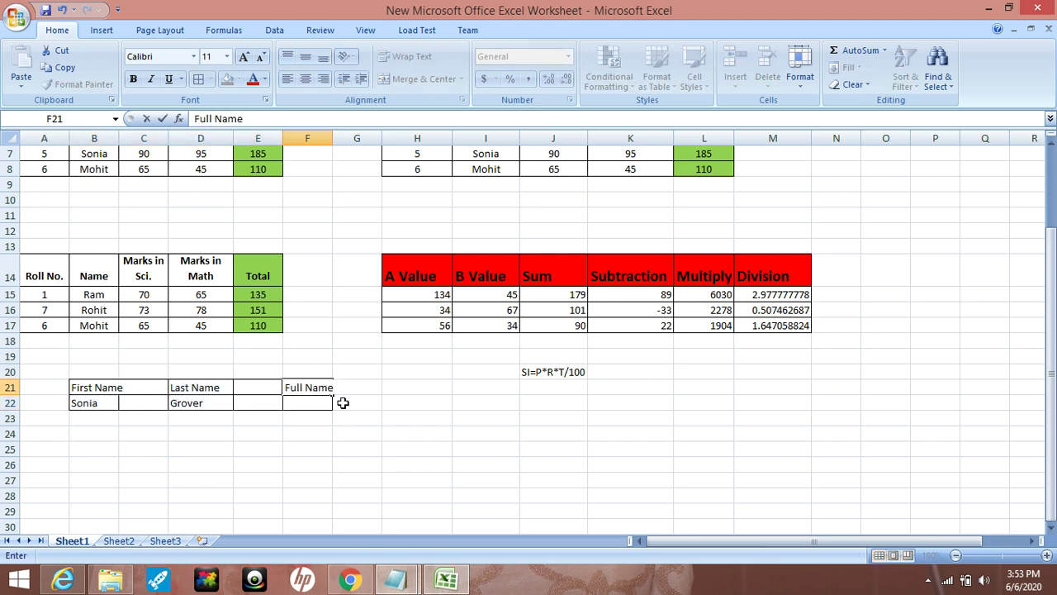
pyautogui.click(408, 430)
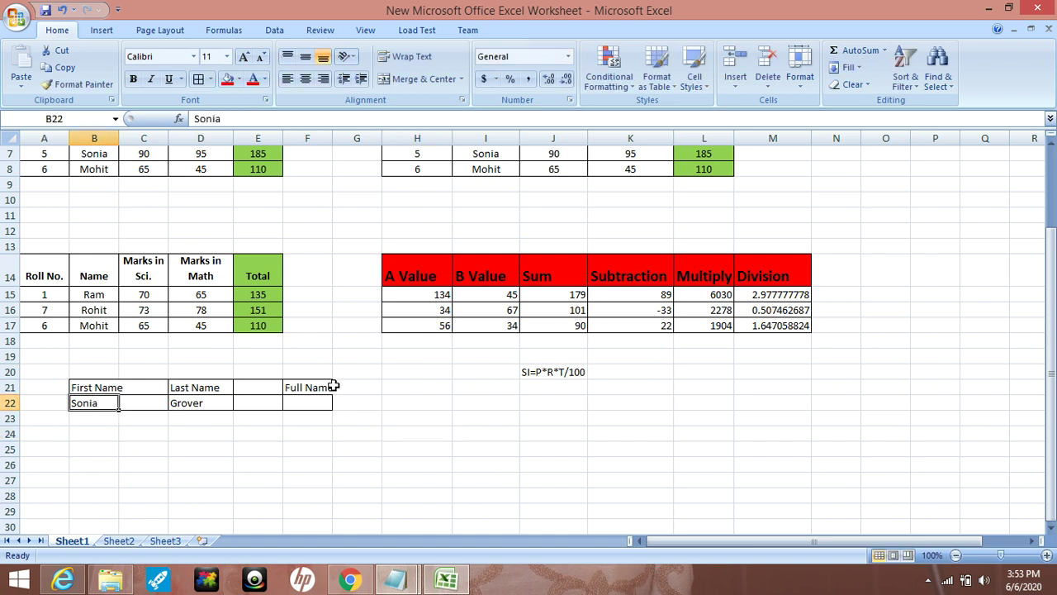
pyautogui.moveTo(332, 138); pyautogui.dragTo(340, 140)
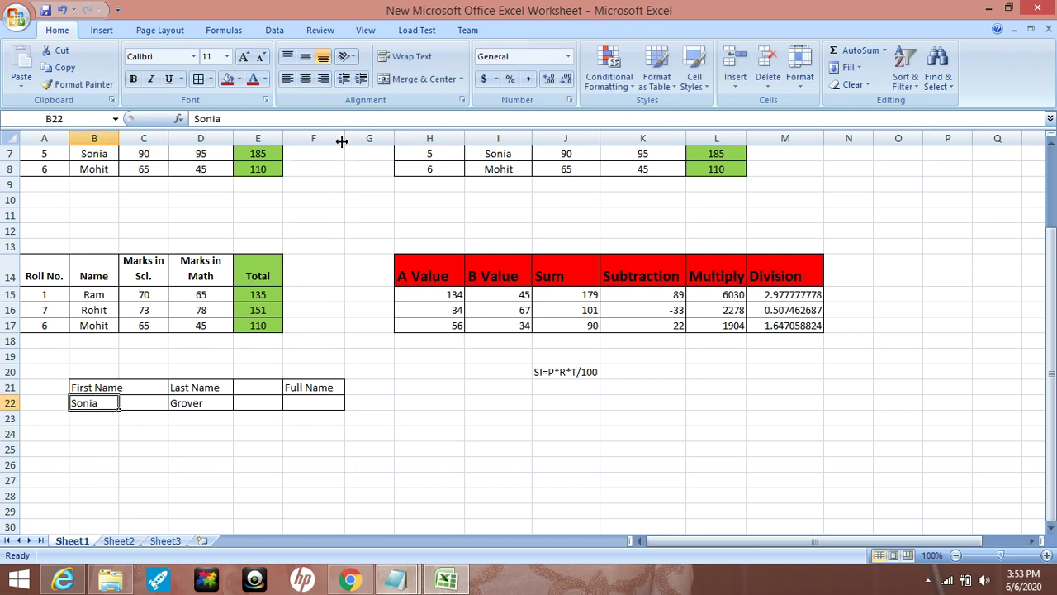
pyautogui.click(227, 407)
pyautogui.click(314, 406)
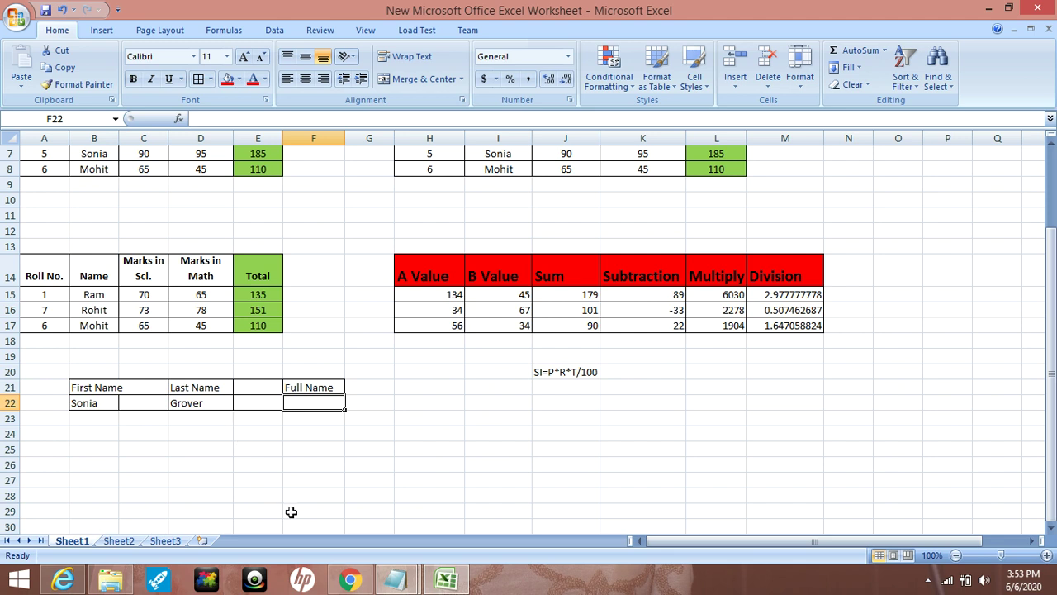
# Enter a stray & character into cell H24.
pyautogui.click(440, 432)
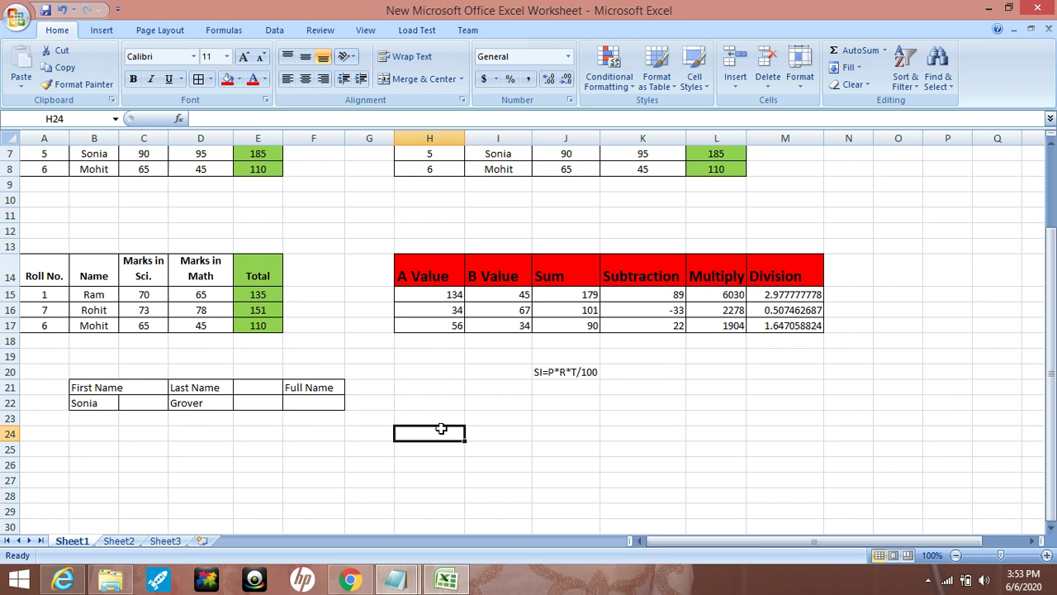
pyautogui.write('&')
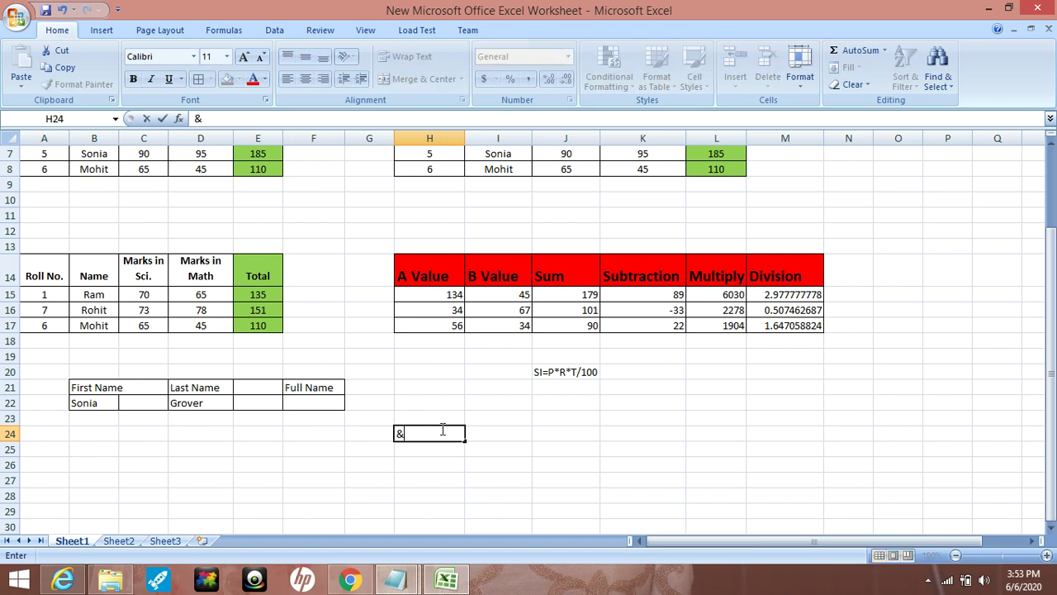
pyautogui.click(396, 433)
pyautogui.click(385, 454)
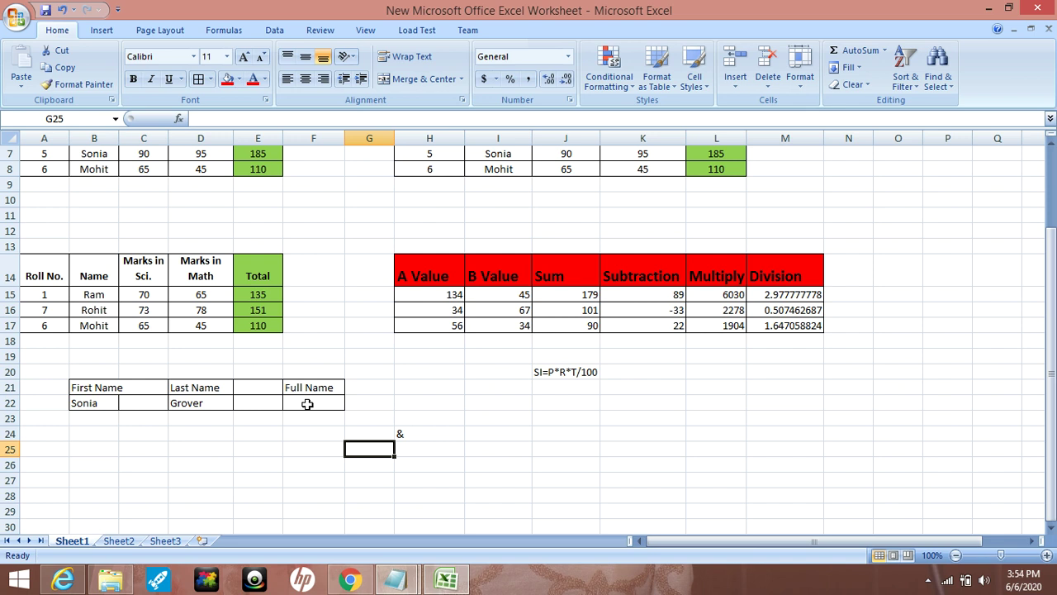
# Enter the formula =B22&D22 in F22 to join the first and last names.
pyautogui.click(306, 403)
pyautogui.write('=')
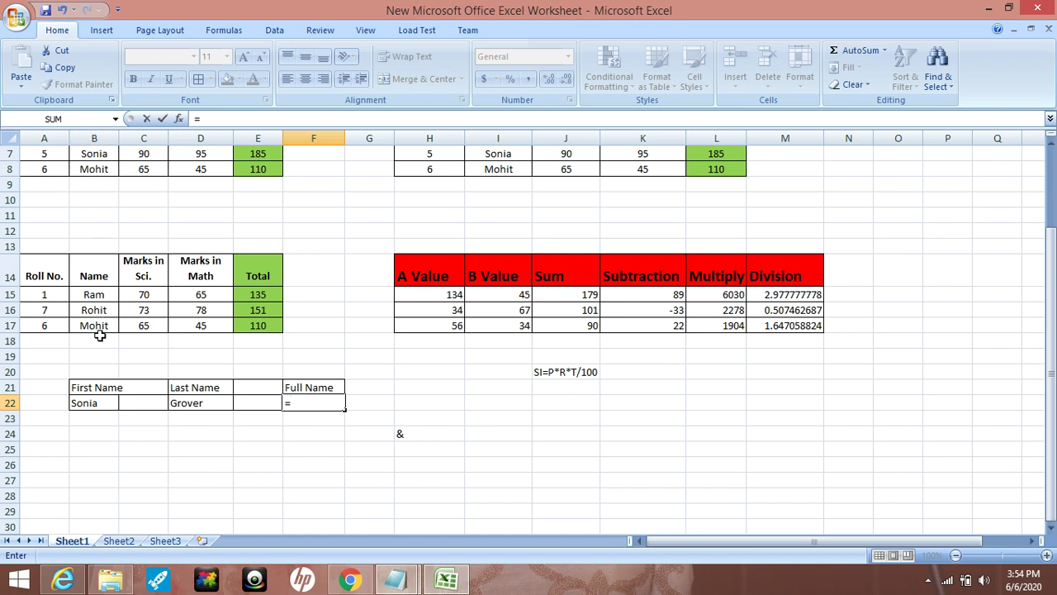
pyautogui.click(102, 398)
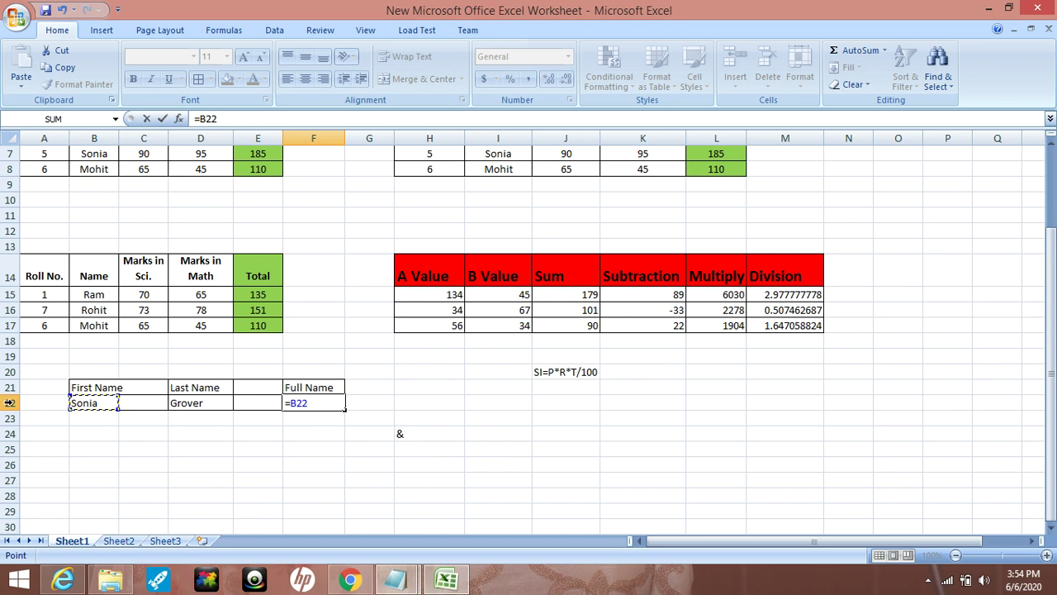
pyautogui.moveTo(199, 119); pyautogui.dragTo(229, 119)
pyautogui.click(419, 431)
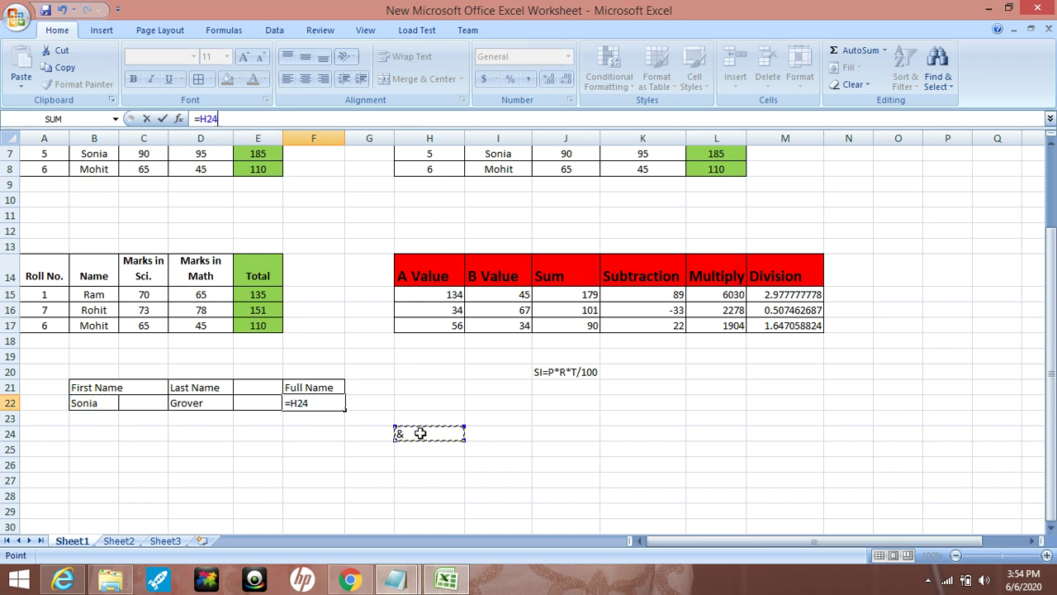
pyautogui.click(318, 403)
pyautogui.press('BackSpace')
pyautogui.press('BackSpace')
pyautogui.press('BackSpace')
pyautogui.write('B22')
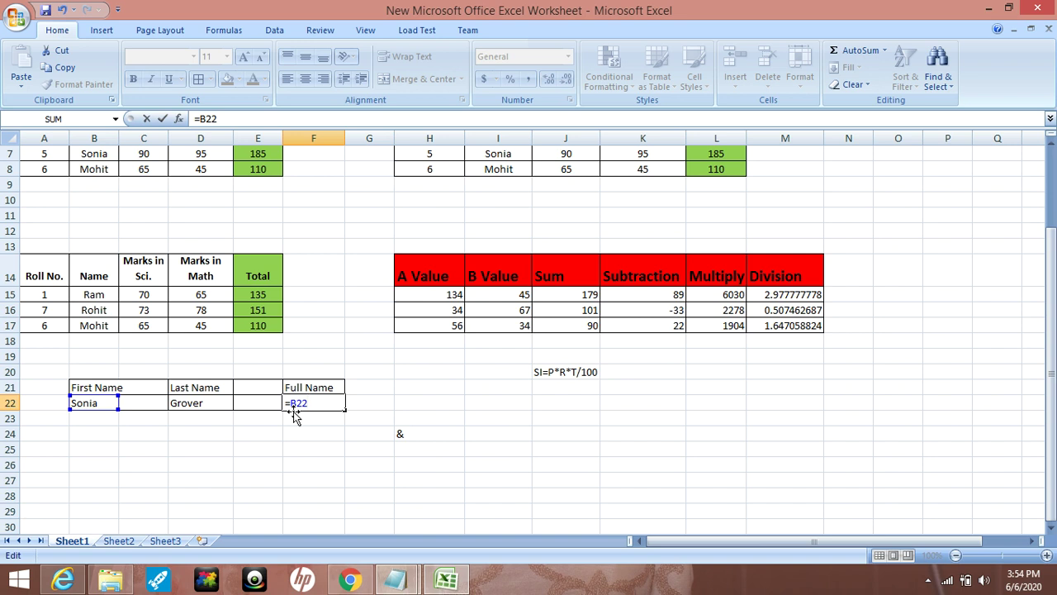
pyautogui.write('&')
pyautogui.write('D22')
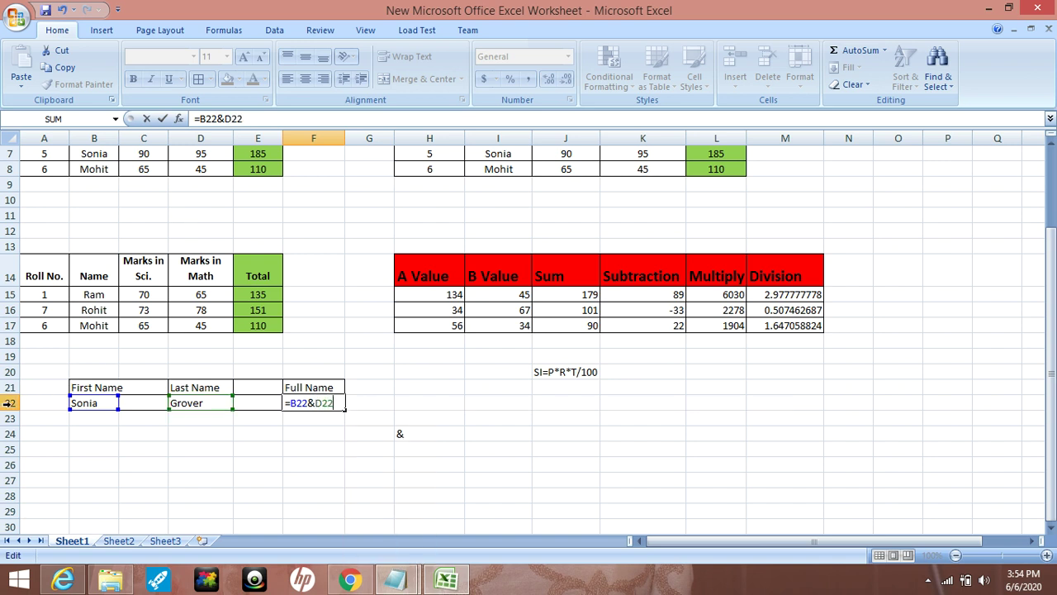
pyautogui.press('Return')
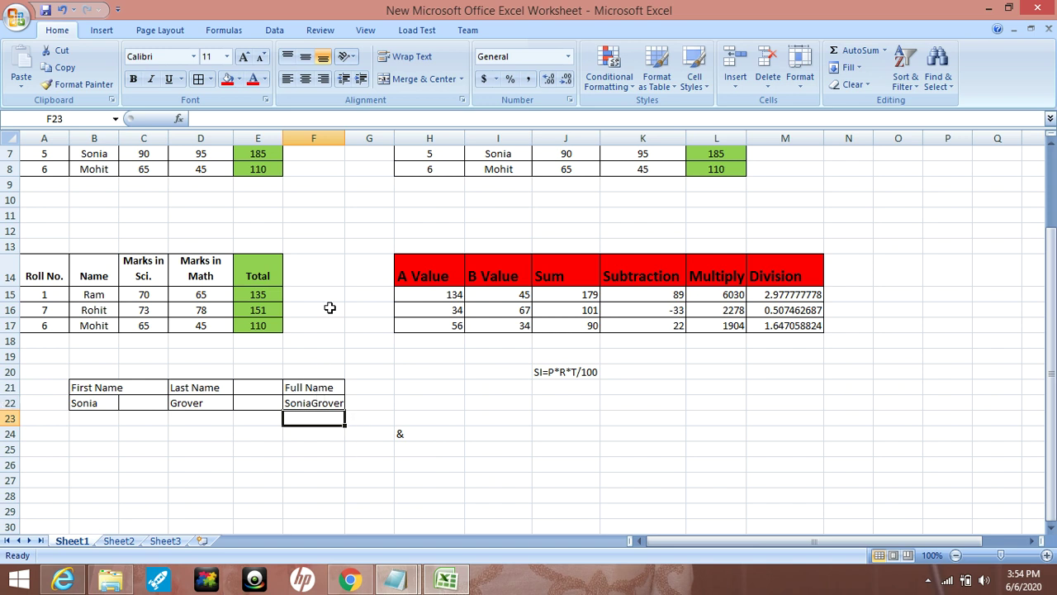
# Widen column F and change F22's formula to =B22&" "&D22 to add a space.
pyautogui.moveTo(345, 138); pyautogui.dragTo(370, 138)
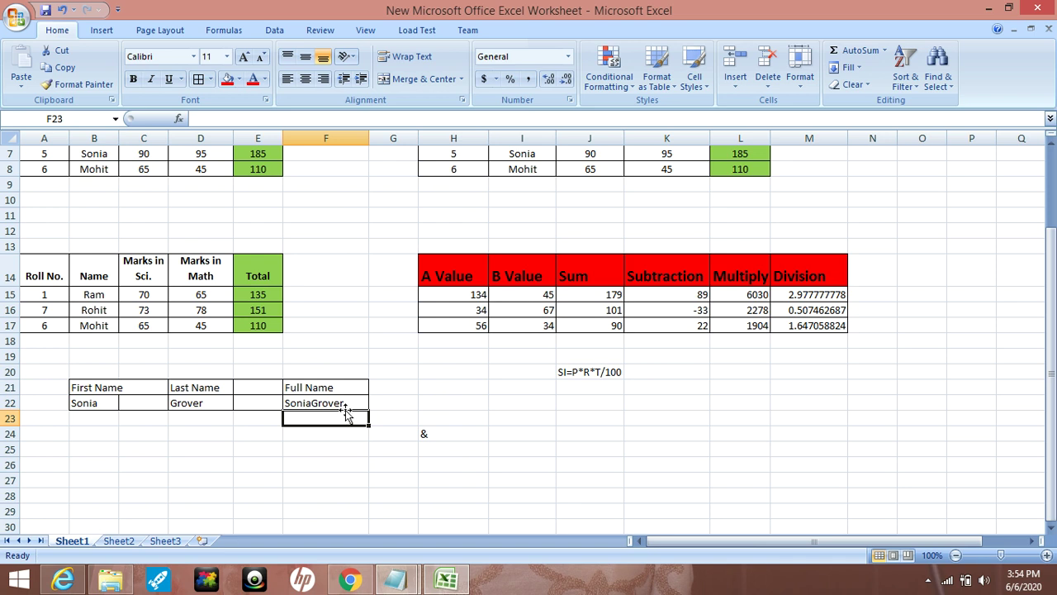
pyautogui.click(349, 403)
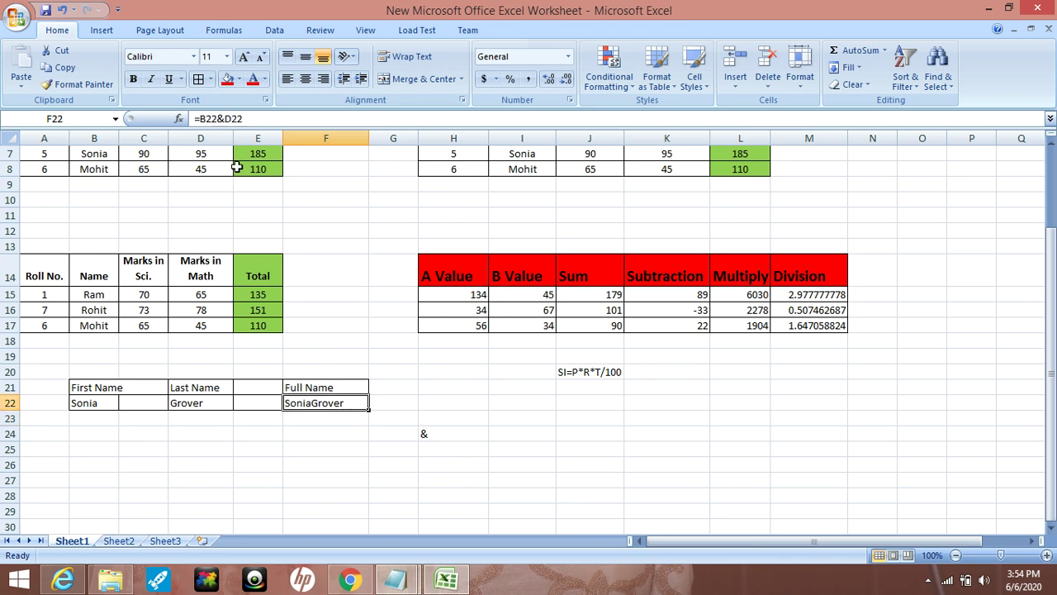
pyautogui.click(223, 119)
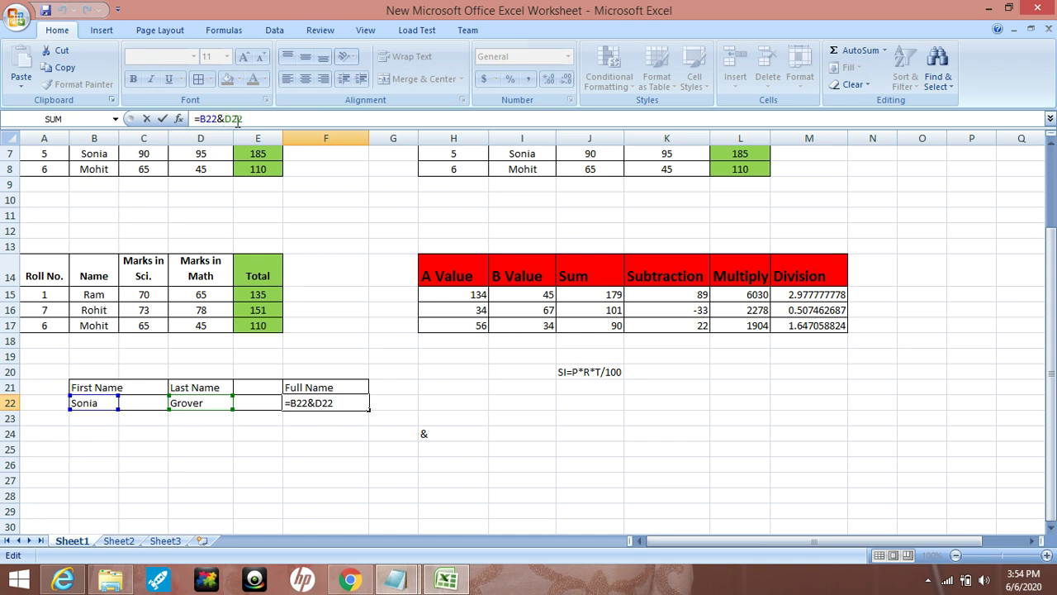
pyautogui.write('&')
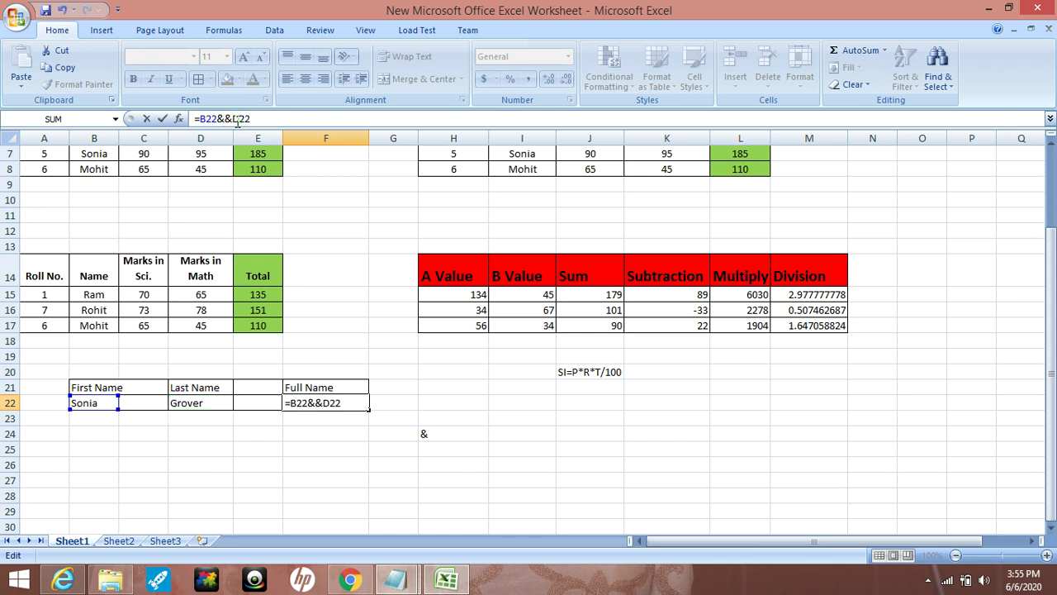
pyautogui.press('Left')
pyautogui.write('""')
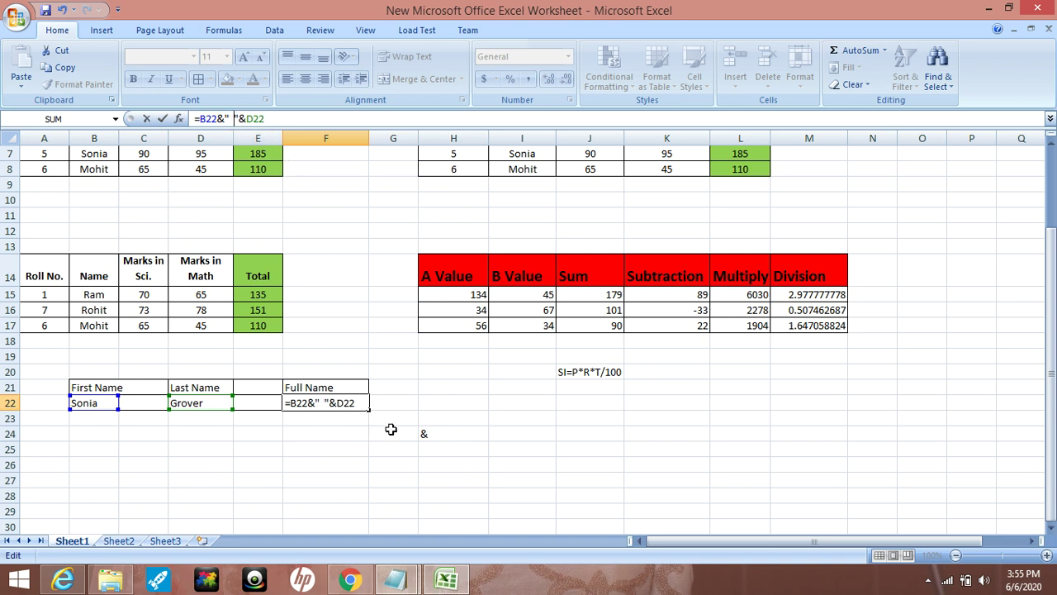
pyautogui.click(295, 120)
pyautogui.press('Return')
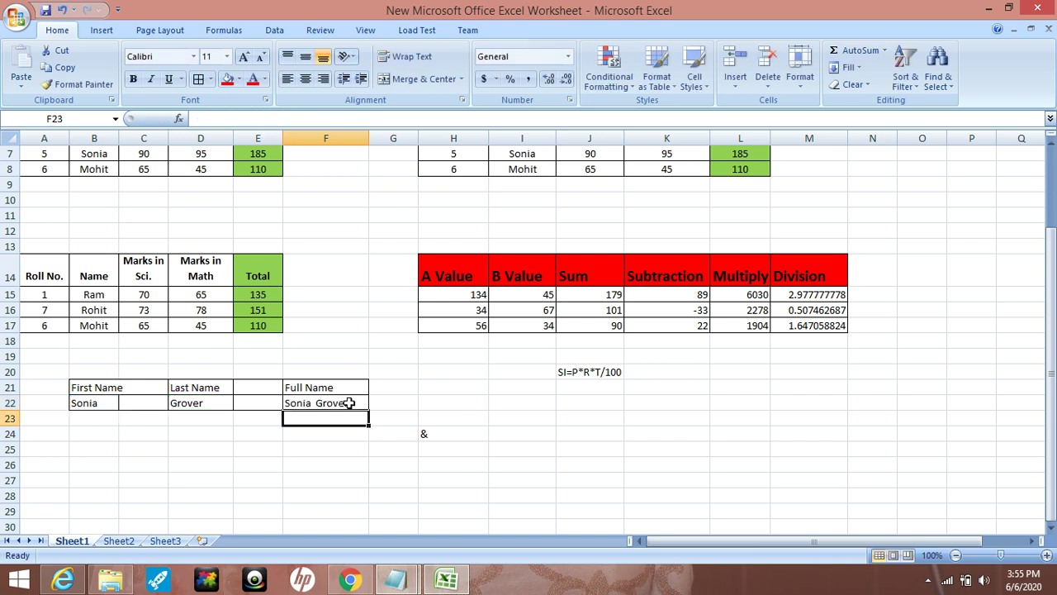
pyautogui.click(349, 403)
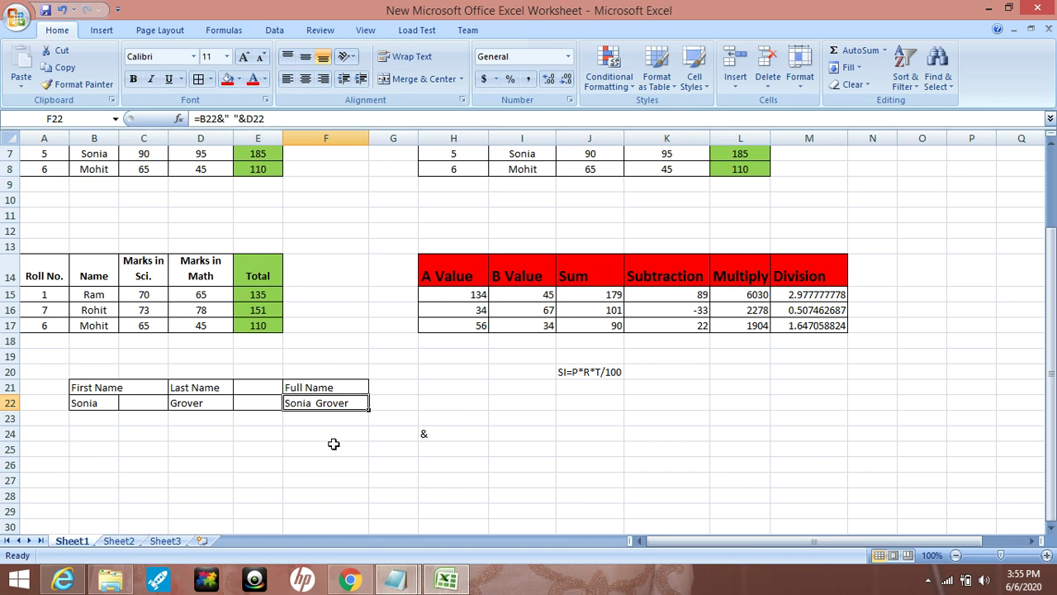
pyautogui.click(428, 435)
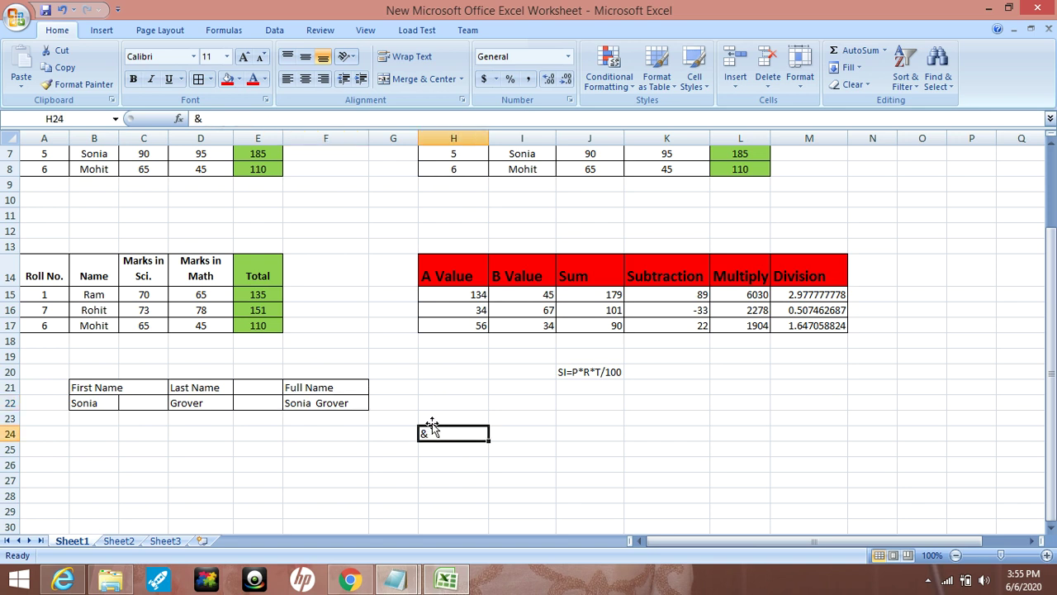
# Delete the stray & from cell H24.
pyautogui.press('Delete')
pyautogui.click(376, 464)
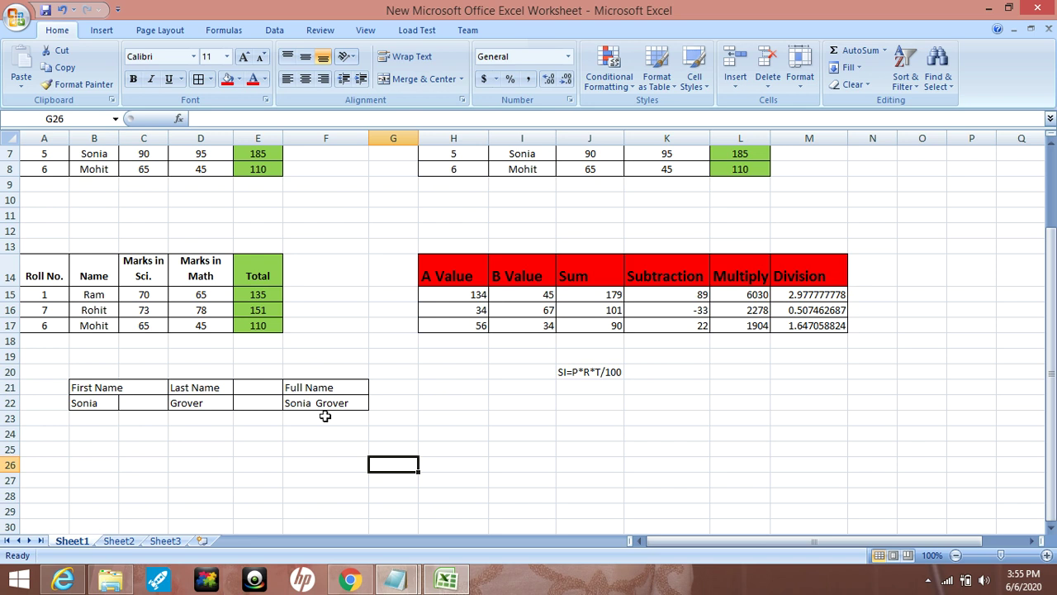
pyautogui.doubleClick(83, 541)
pyautogui.click(130, 510)
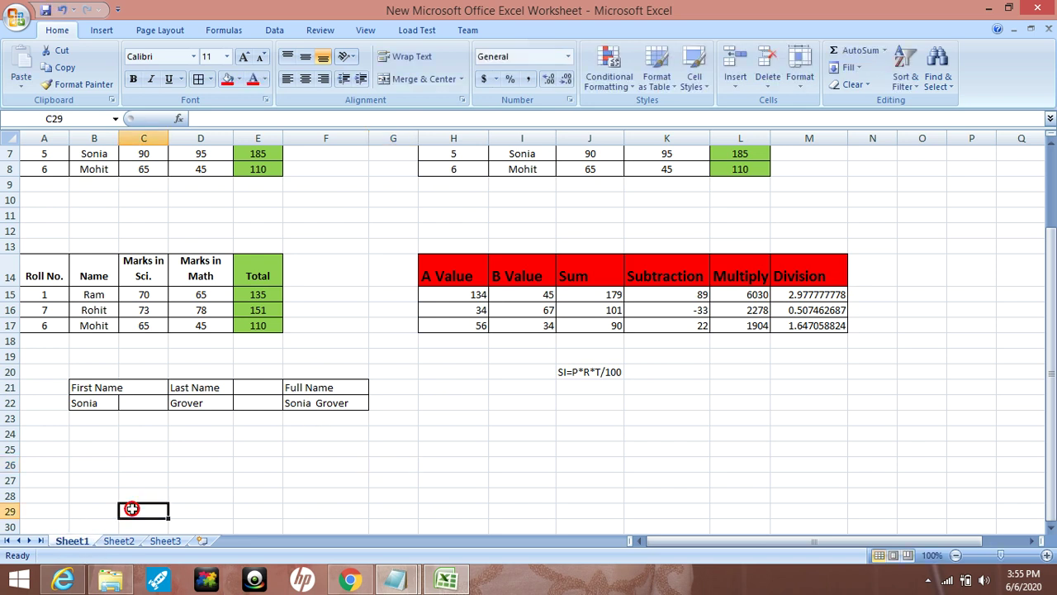
# Rename the Sheet1 tab to a lowercase first name.
pyautogui.rightClick(77, 540)
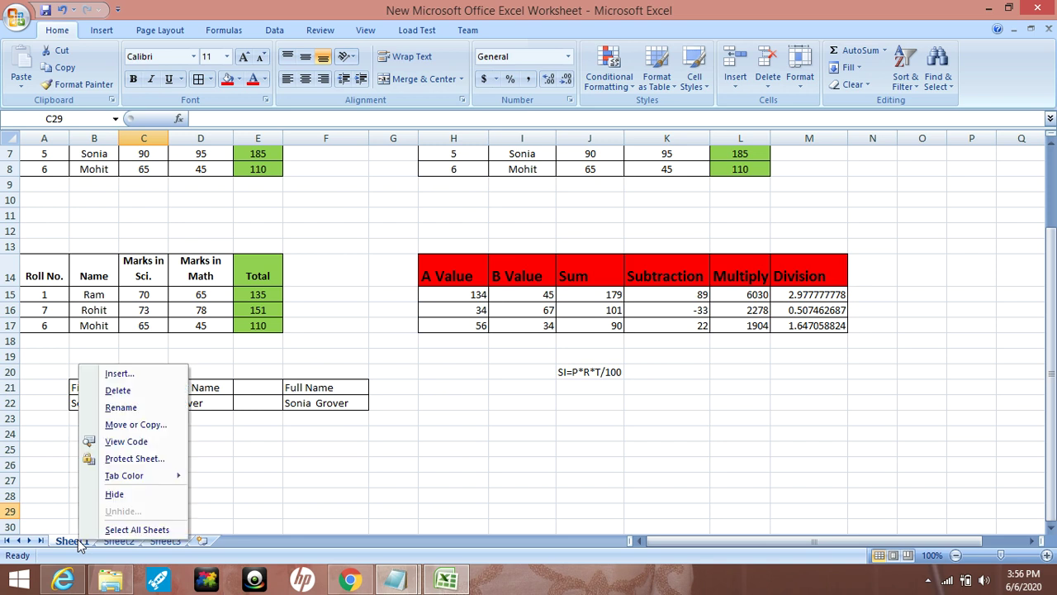
pyautogui.click(128, 409)
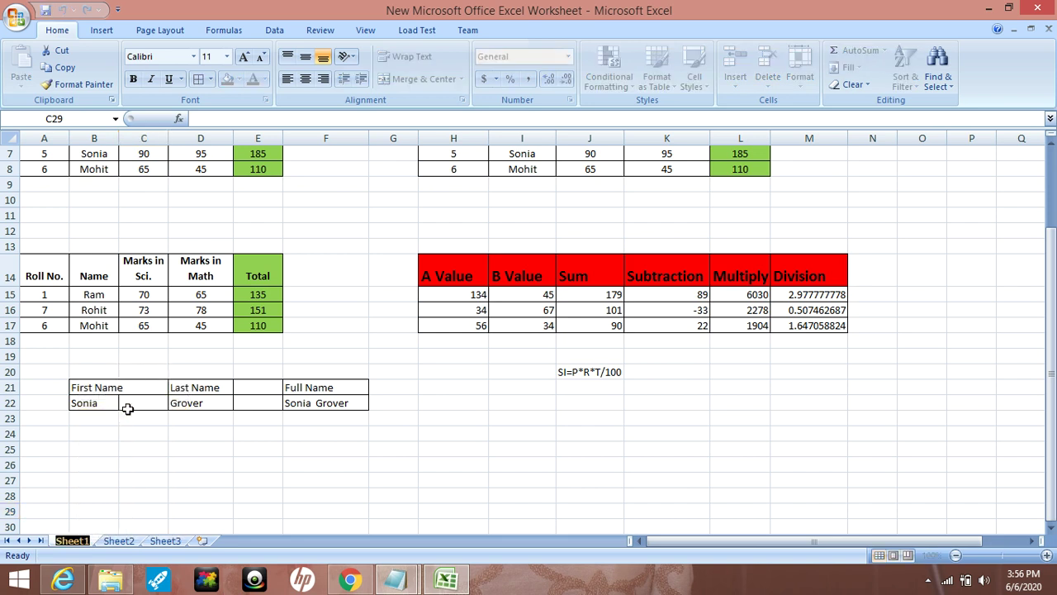
pyautogui.write('s')
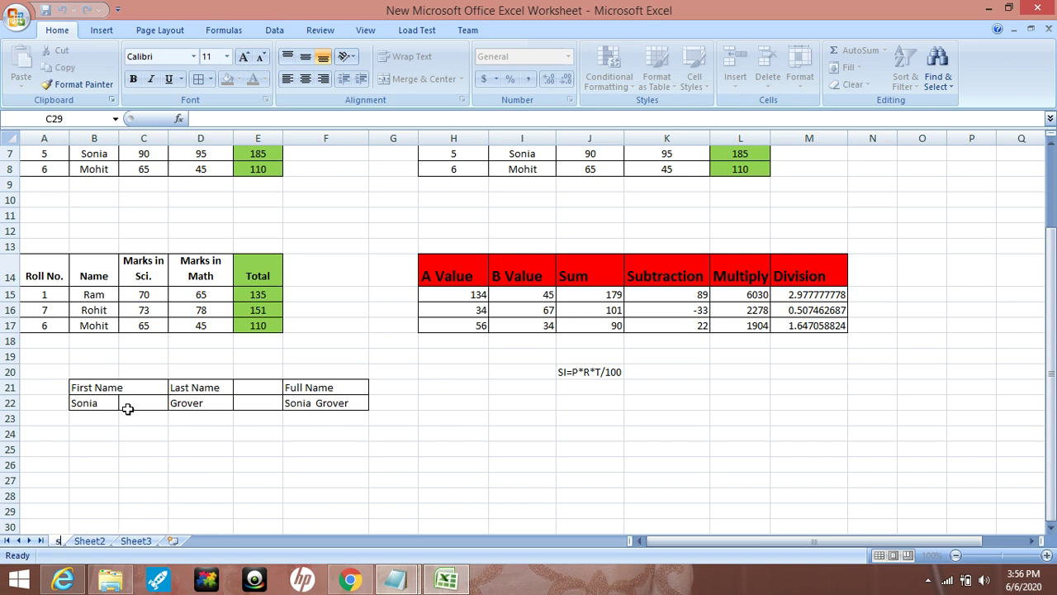
pyautogui.write('oni')
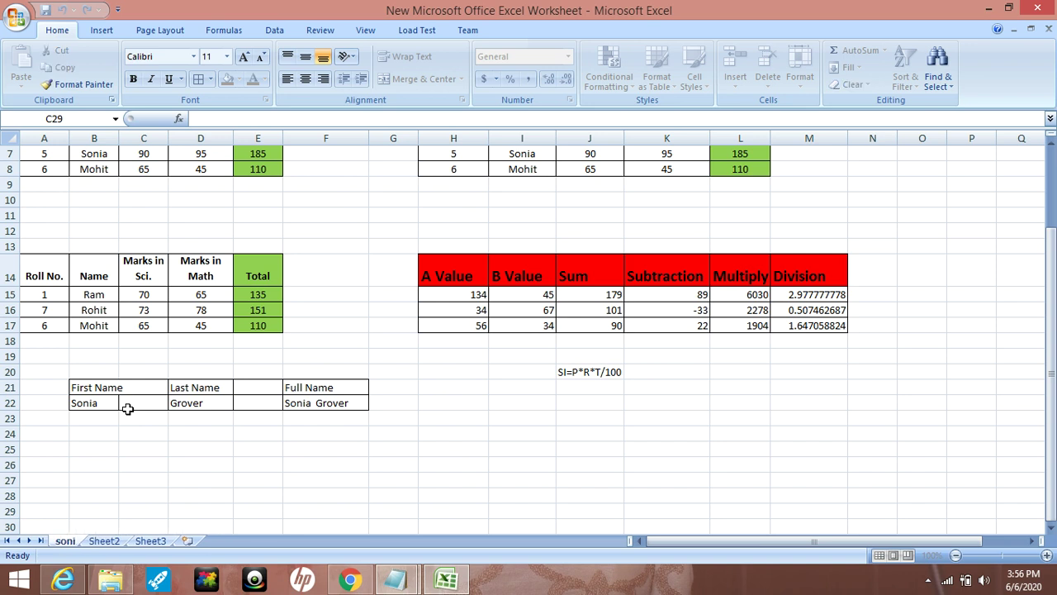
pyautogui.write('a')
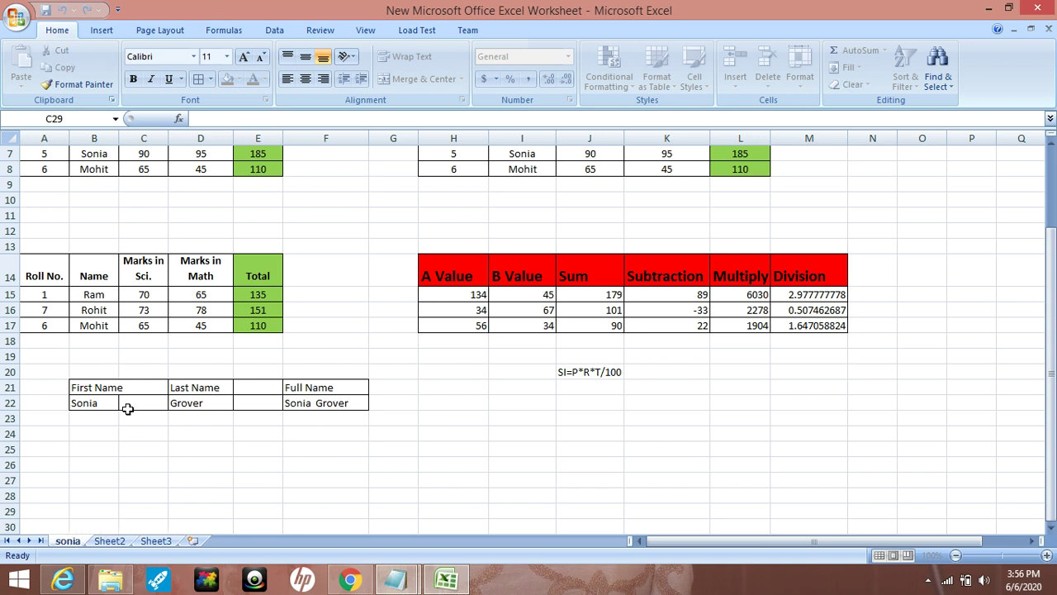
pyautogui.click(206, 456)
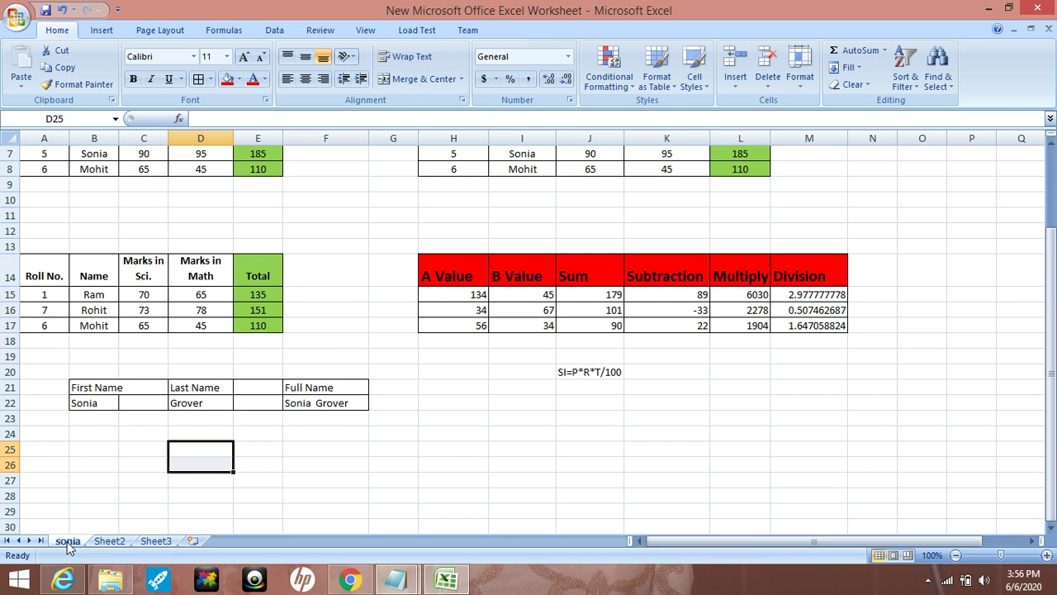
# Set the renamed sheet's tab colour to standard Red.
pyautogui.rightClick(69, 548)
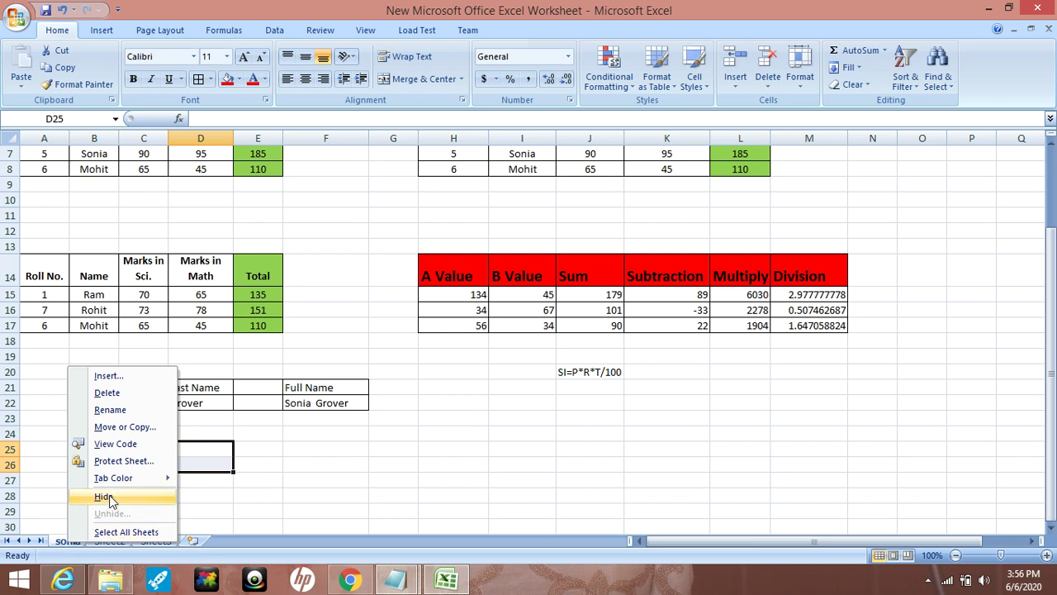
pyautogui.moveTo(114, 478)
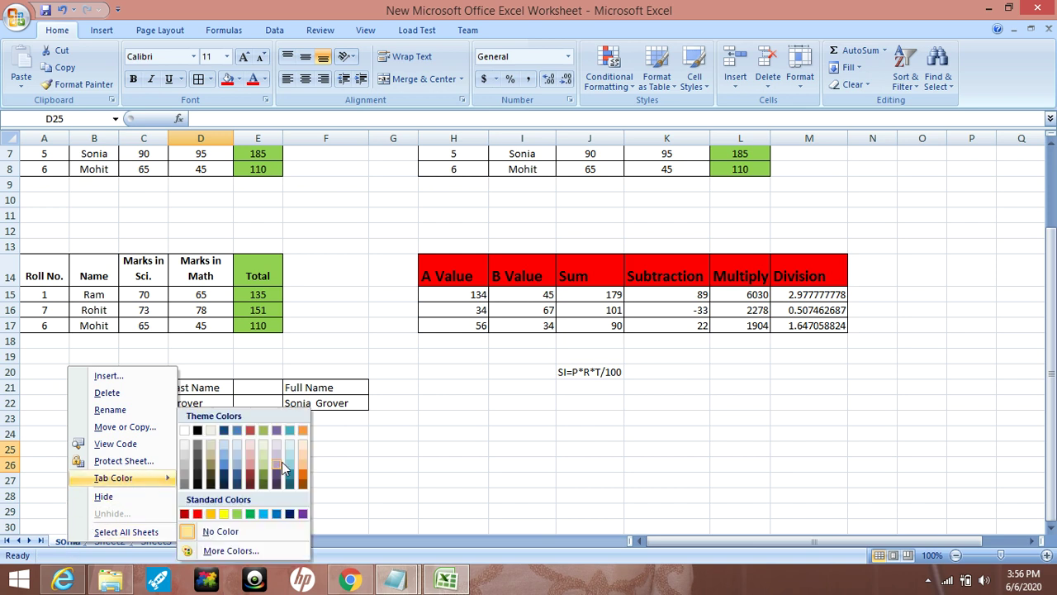
pyautogui.click(197, 513)
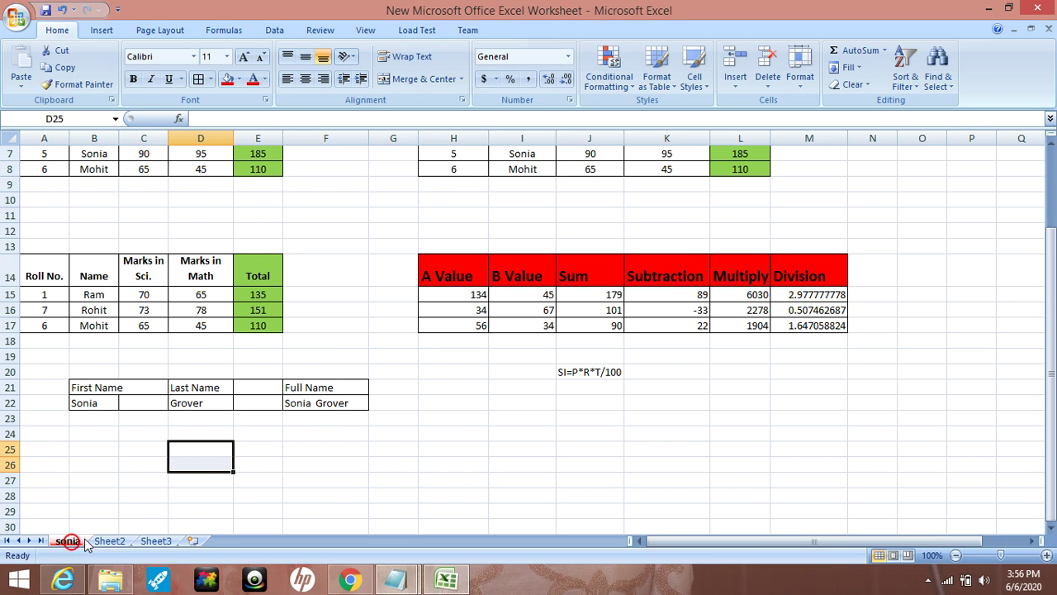
pyautogui.click(98, 543)
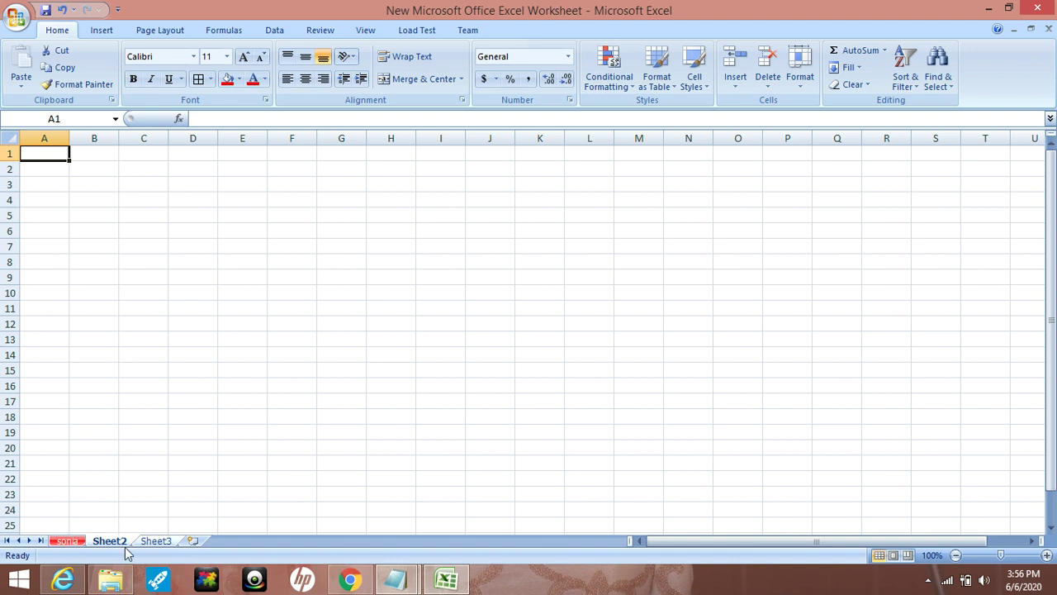
# Look through the empty Sheet2 and Sheet3, then return to the renamed sheet's tables.
pyautogui.click(70, 543)
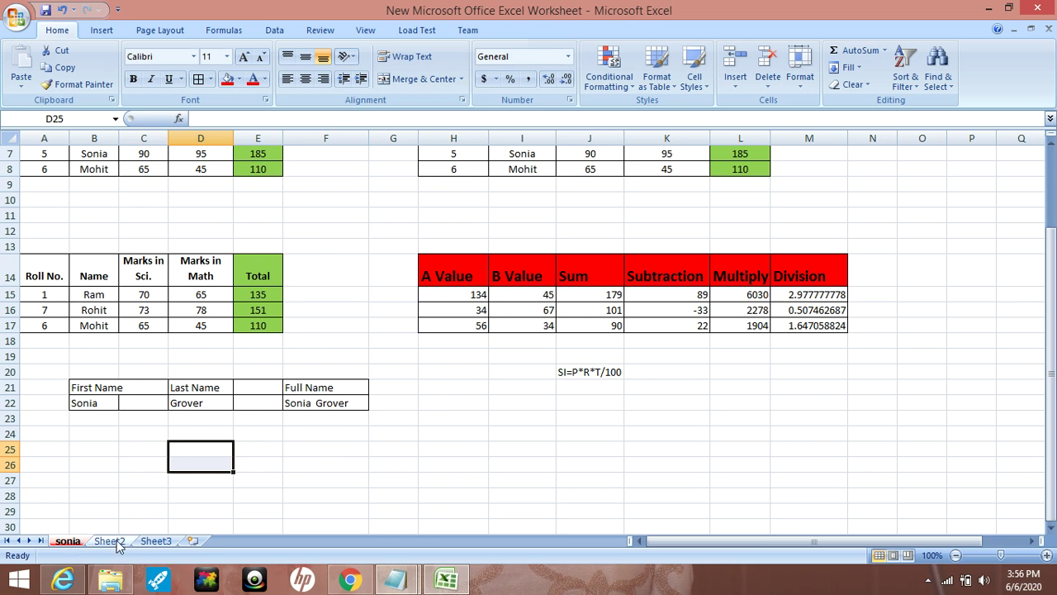
pyautogui.click(114, 541)
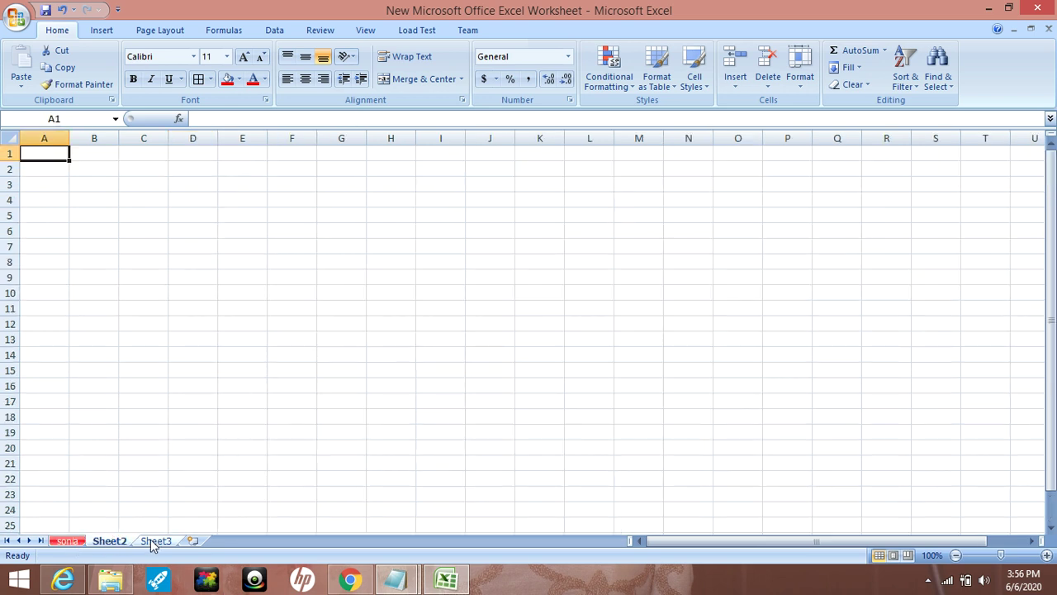
pyautogui.click(154, 542)
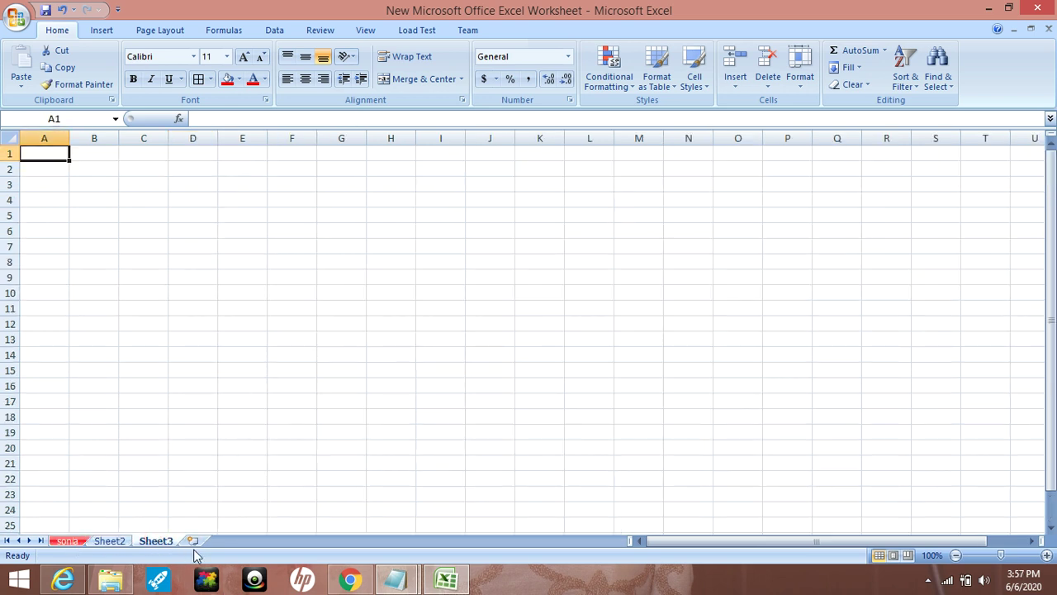
pyautogui.click(67, 541)
pyautogui.click(73, 542)
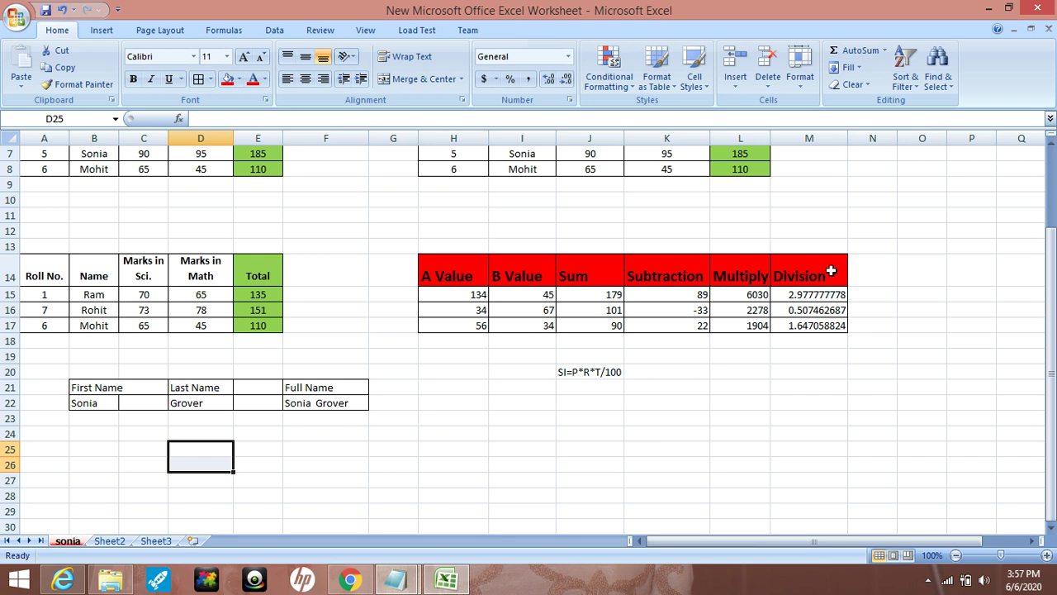
pyautogui.scroll(2, 591, 389)
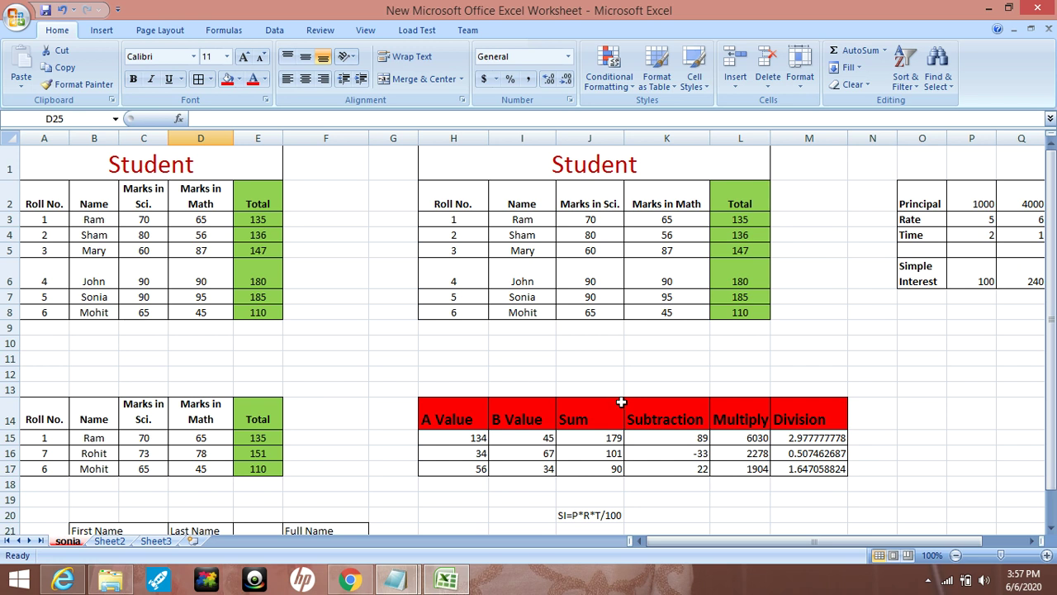
pyautogui.moveTo(718, 542); pyautogui.dragTo(764, 542)
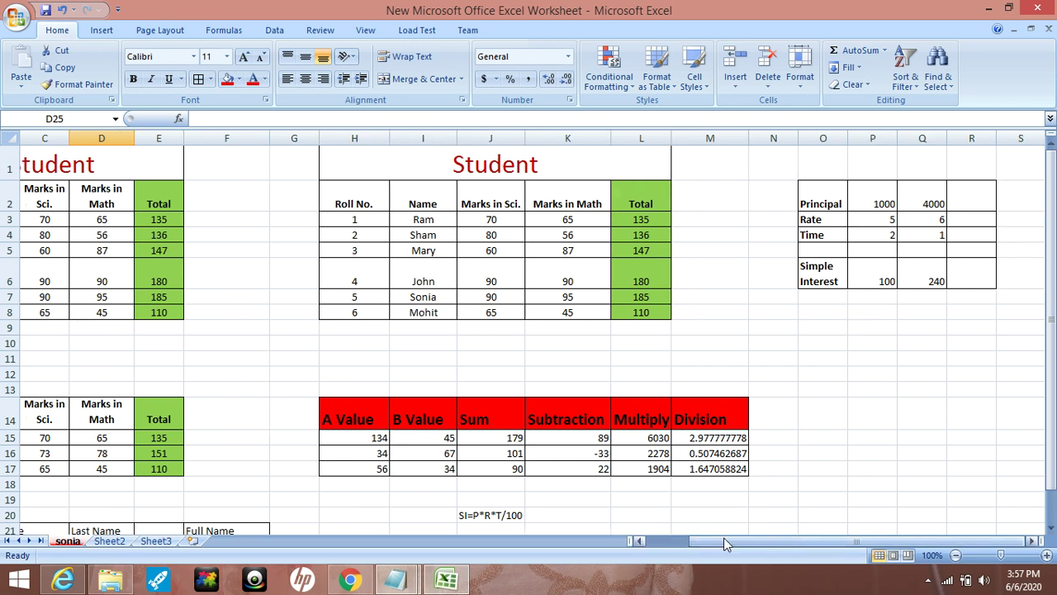
pyautogui.moveTo(725, 544); pyautogui.dragTo(717, 539)
pyautogui.scroll(-1, 625, 479)
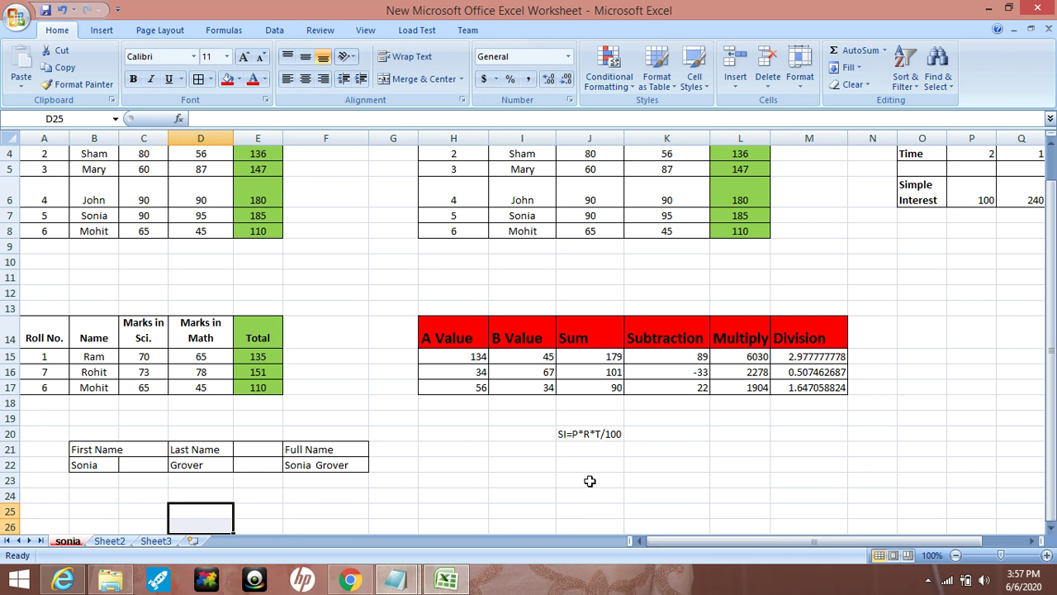